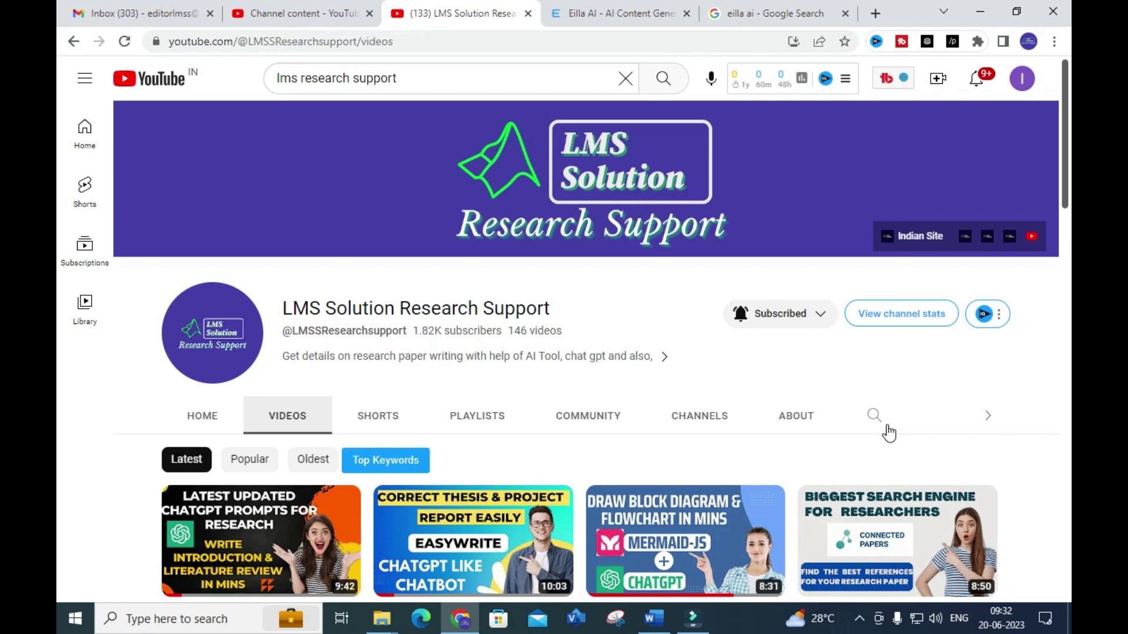
# Go to the Google results for eilla ai, and switch to the already open Eilla AI site
pyautogui.click(769, 7)
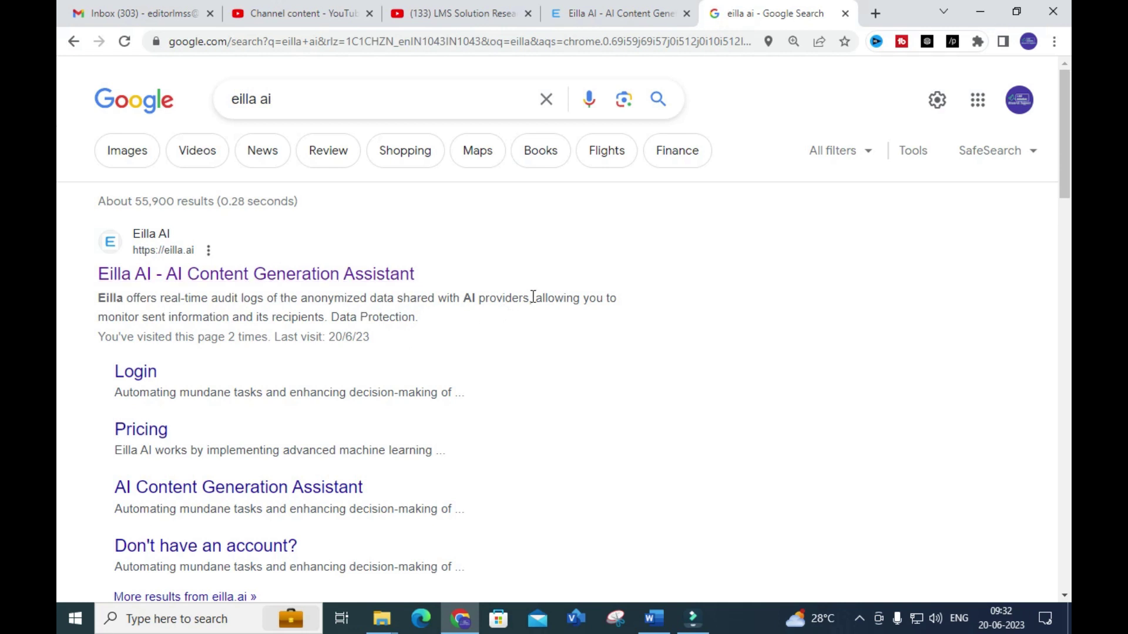
pyautogui.scroll(-1, 554, 265)
pyautogui.scroll(1, 415, 315)
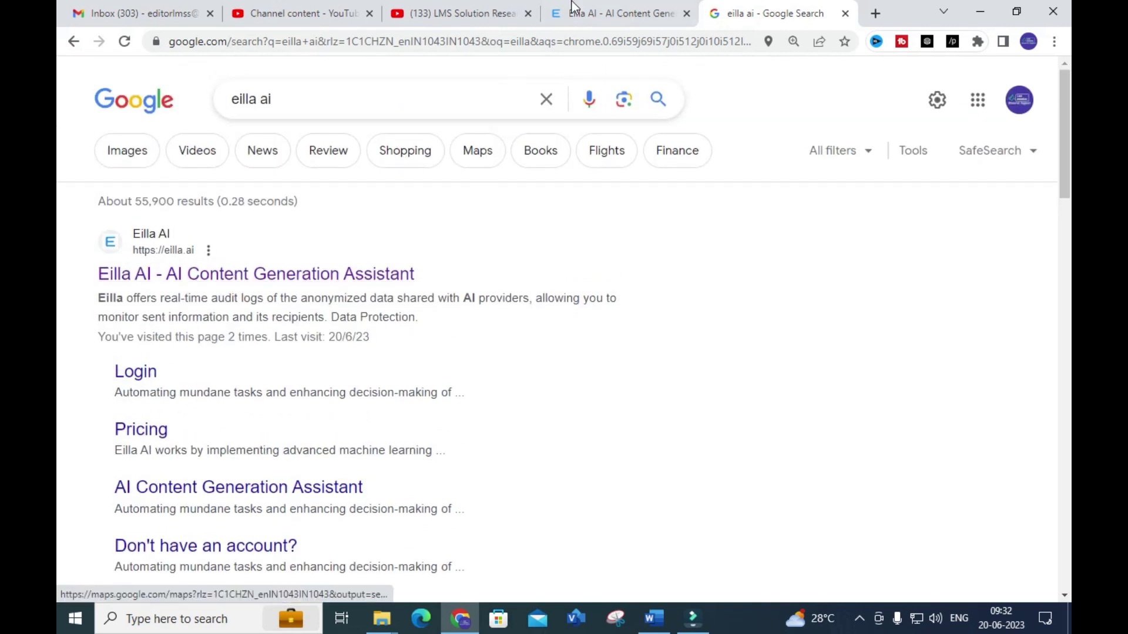
pyautogui.click(597, 7)
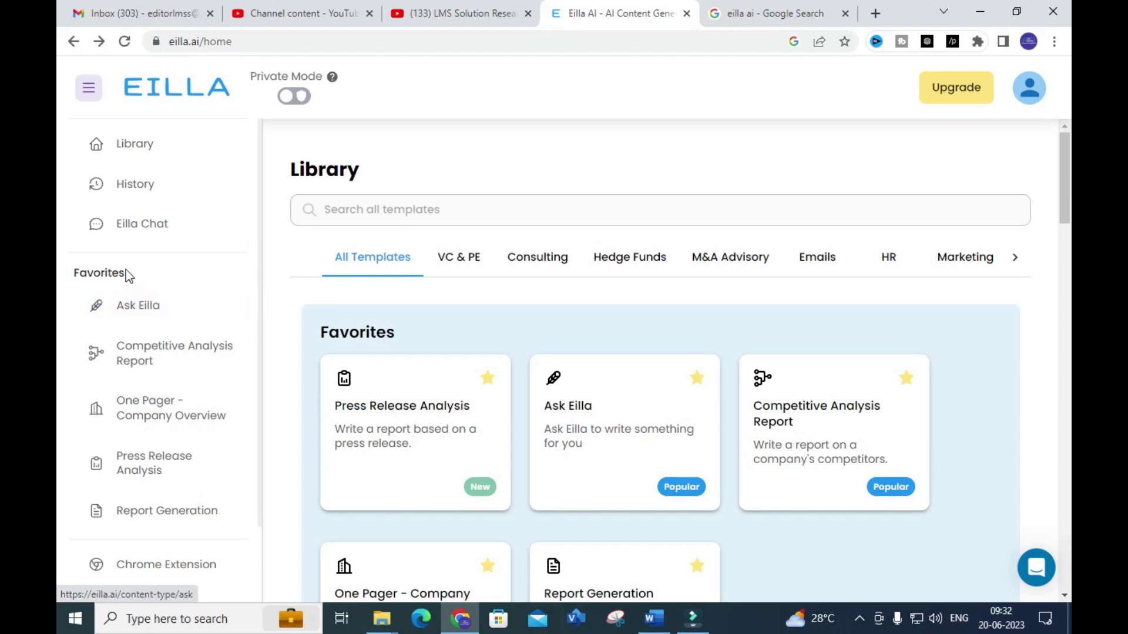
# Look over the Library page, examining the sidebar entries and the full row of template categories
pyautogui.scroll(-1, 126, 277)
pyautogui.scroll(-1, 381, 272)
pyautogui.scroll(-5, 382, 272)
pyautogui.scroll(5, 380, 265)
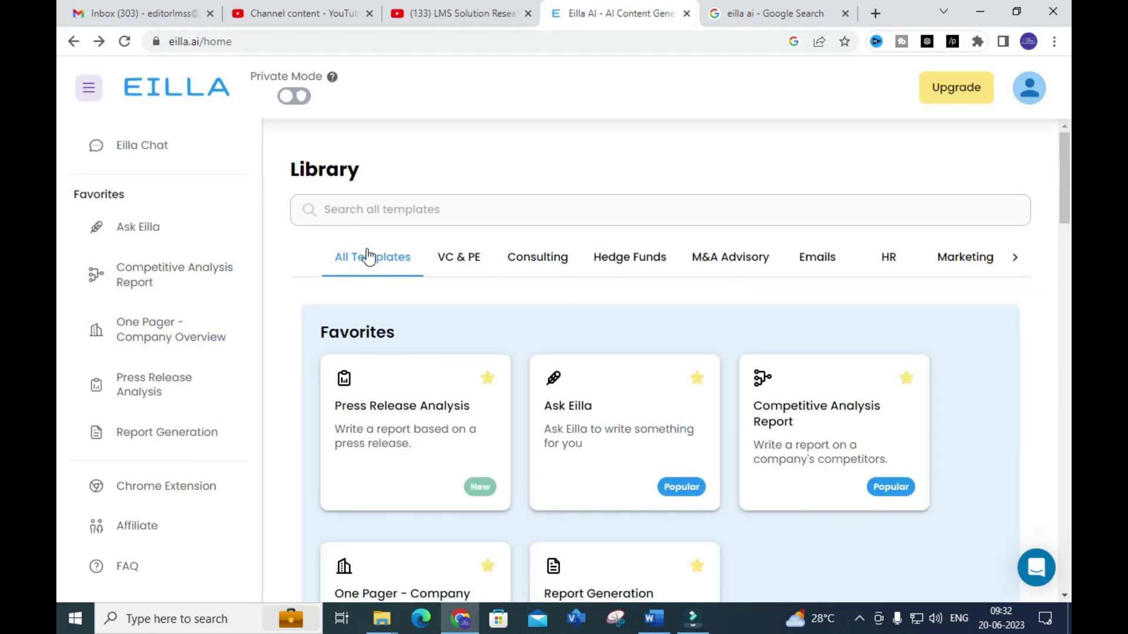
pyautogui.click(1014, 257)
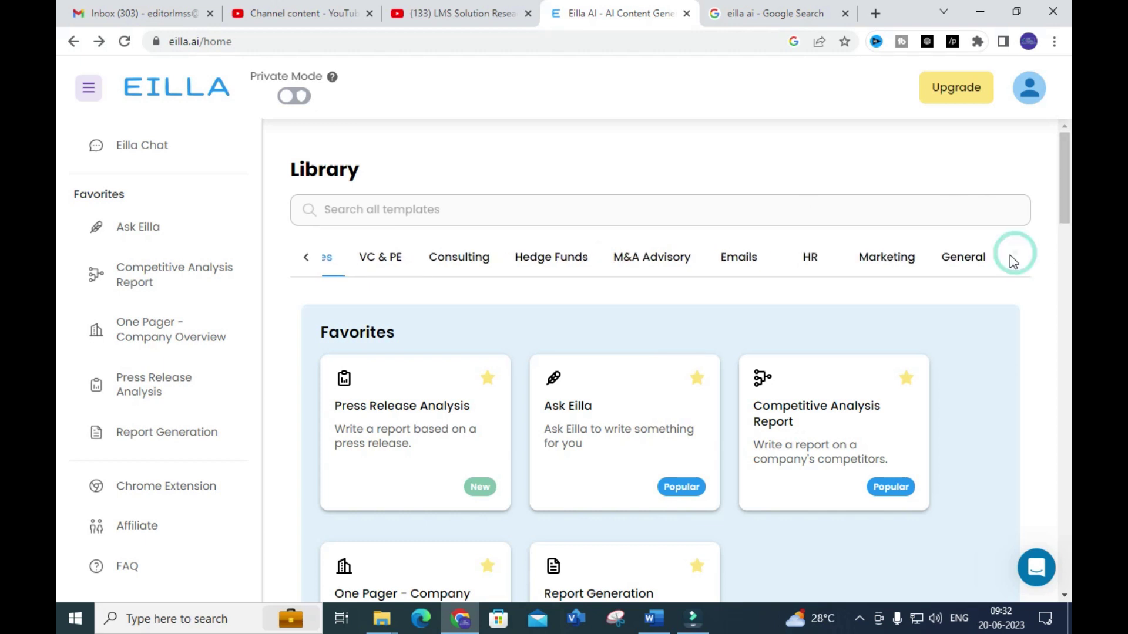
pyautogui.click(304, 259)
pyautogui.scroll(-3, 400, 276)
pyautogui.scroll(3, 390, 300)
pyautogui.scroll(-1, 962, 208)
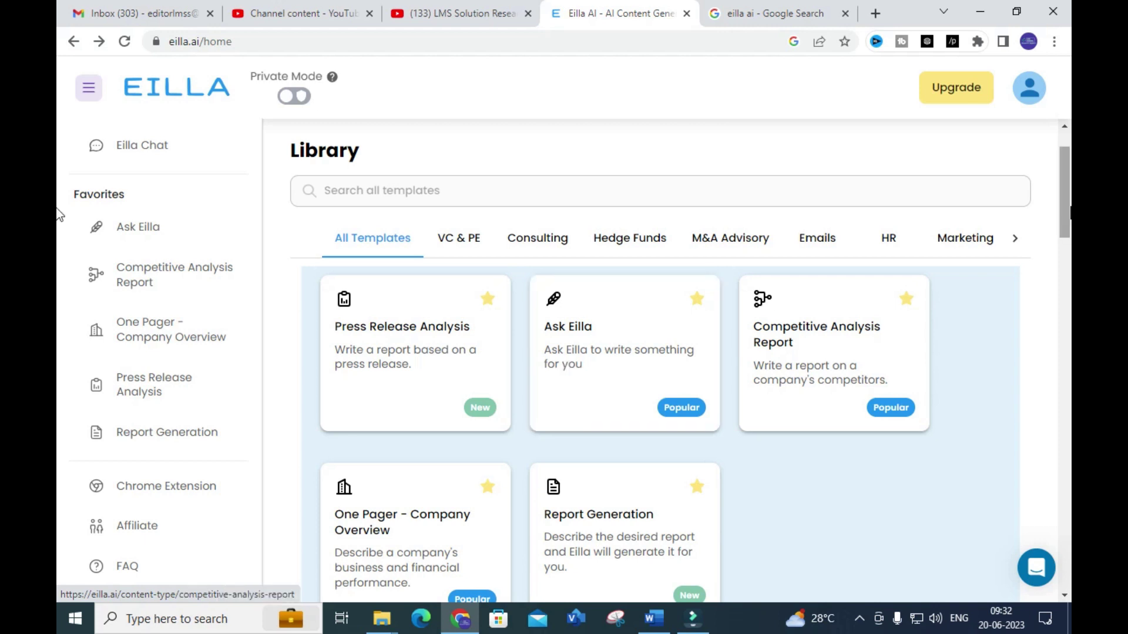
# Examine the templates offered under Favorites, VC & PE and Consulting in the Library
pyautogui.scroll(-1, 822, 353)
pyautogui.scroll(1, 963, 288)
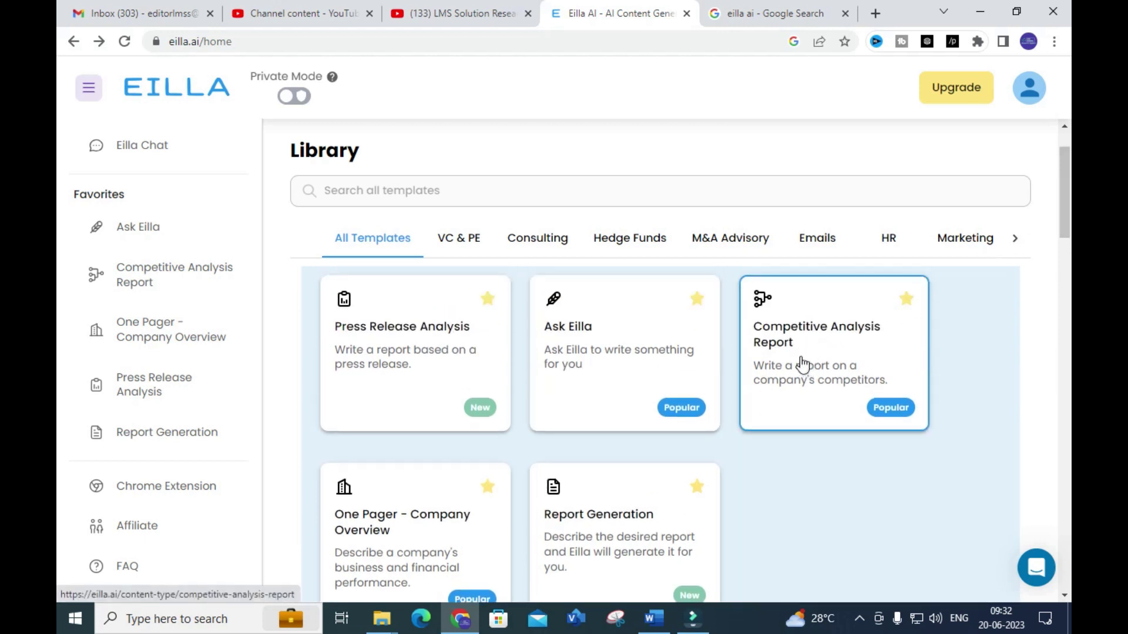
pyautogui.scroll(-2, 805, 362)
pyautogui.scroll(1, 446, 434)
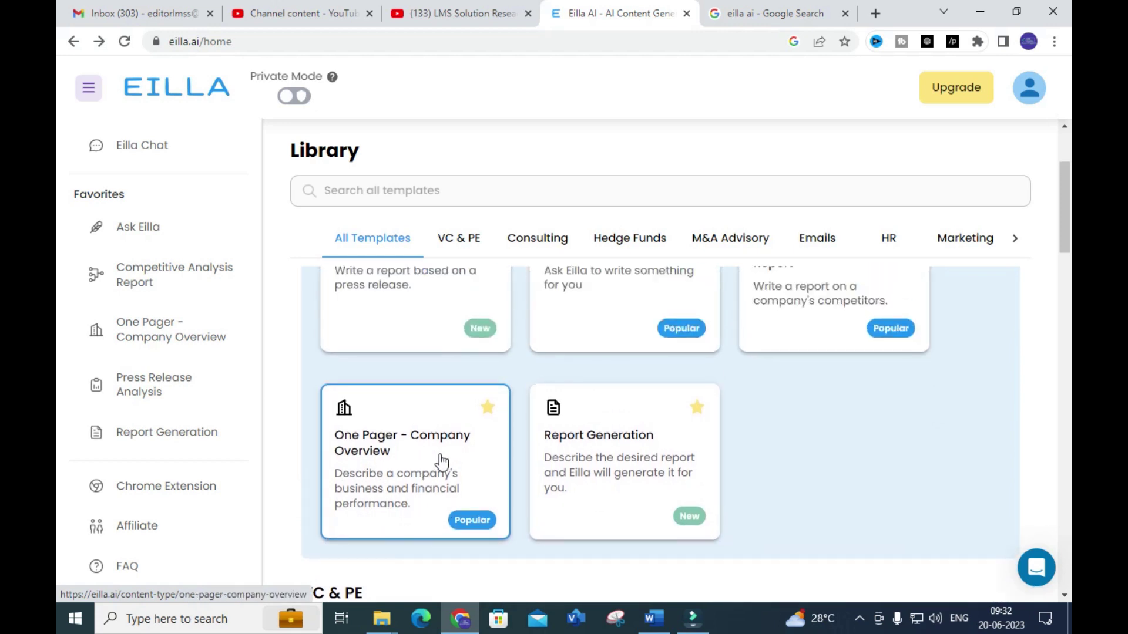
pyautogui.scroll(-1, 441, 461)
pyautogui.scroll(-2, 585, 378)
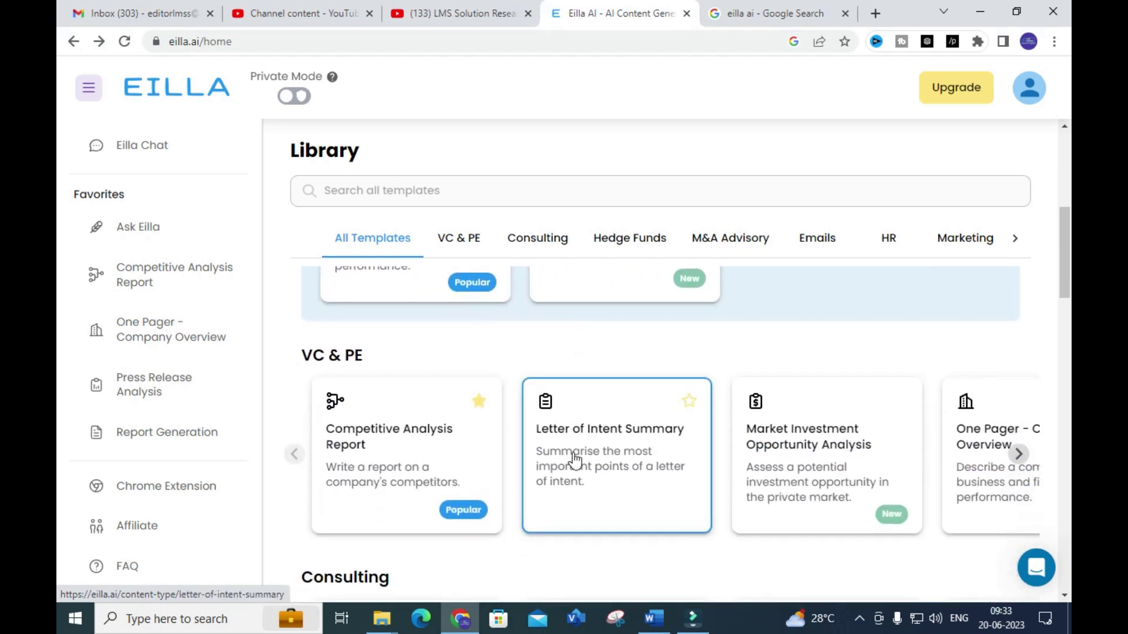
pyautogui.scroll(-2, 860, 461)
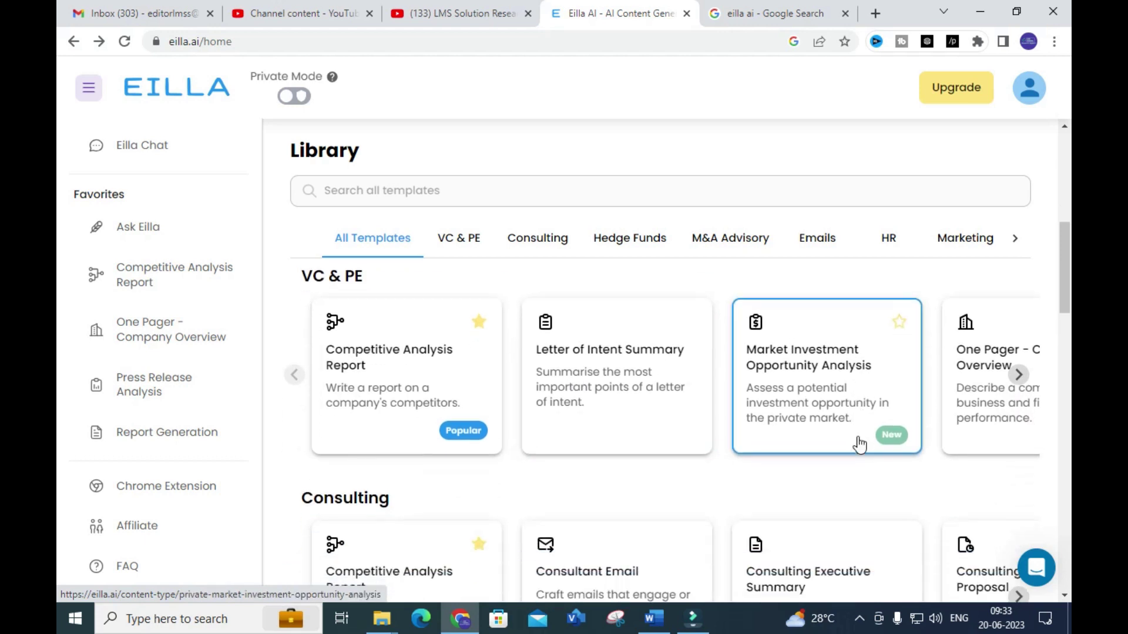
pyautogui.scroll(-3, 627, 465)
pyautogui.scroll(1, 499, 466)
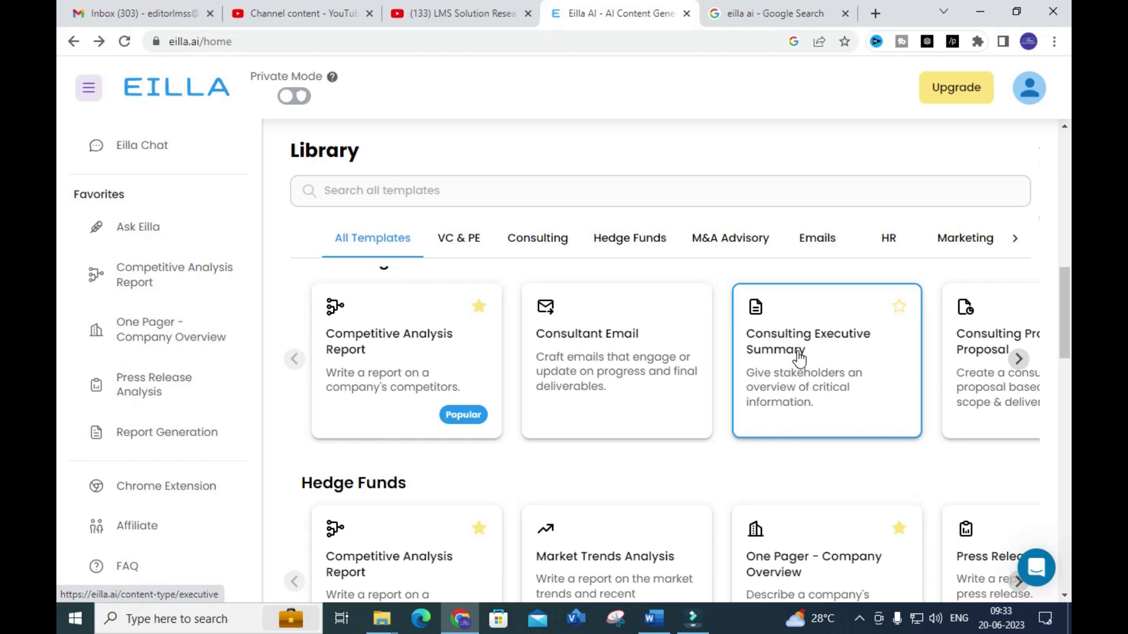
# Browse the Hedge Funds, M&A Advisory and Emails templates, including the further Hedge Funds entries
pyautogui.scroll(-2, 764, 370)
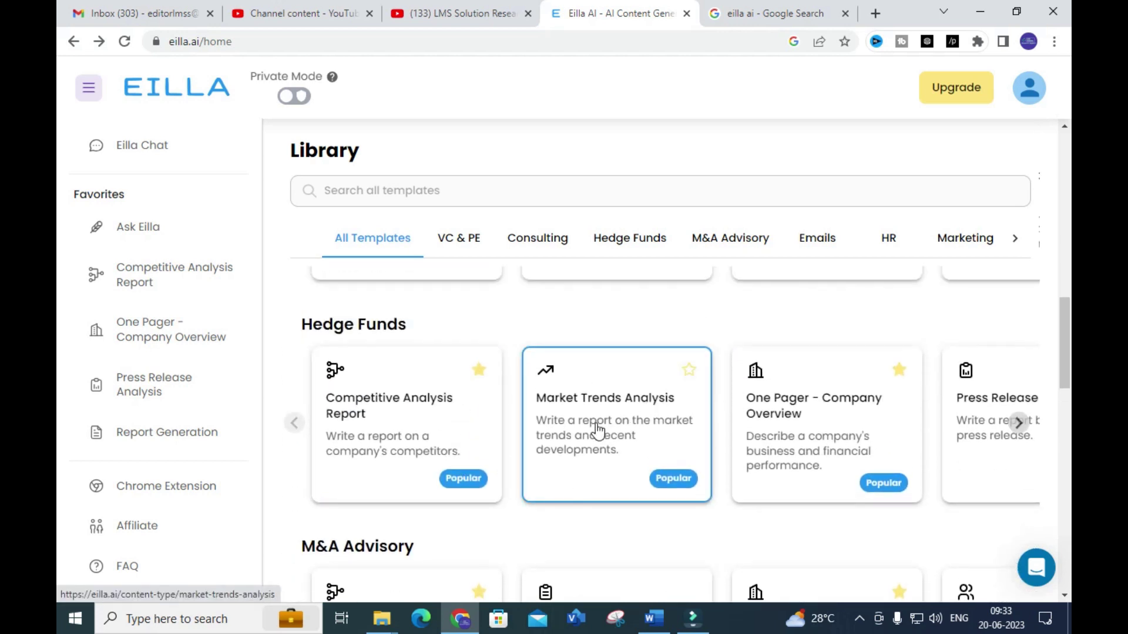
pyautogui.click(1019, 423)
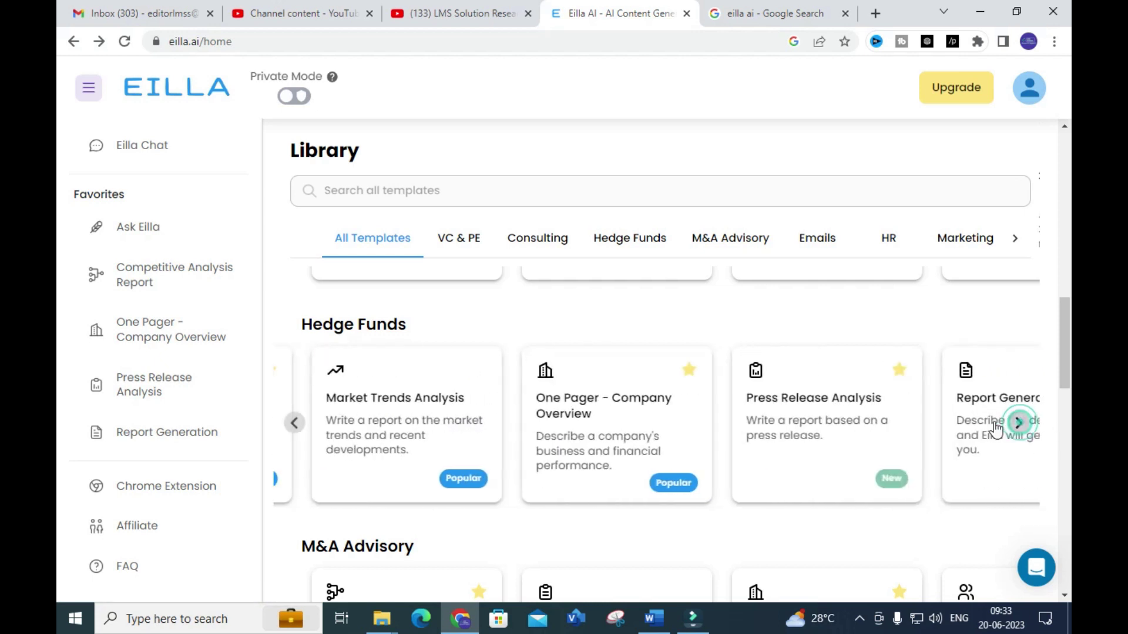
pyautogui.click(1019, 423)
pyautogui.scroll(-5, 626, 473)
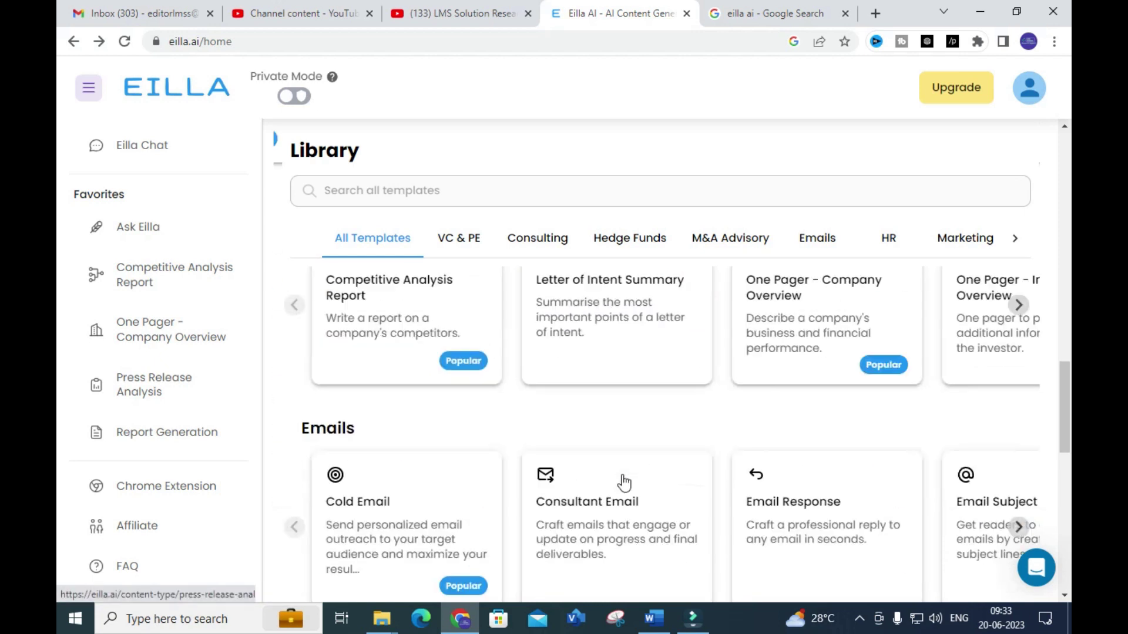
pyautogui.scroll(2, 412, 492)
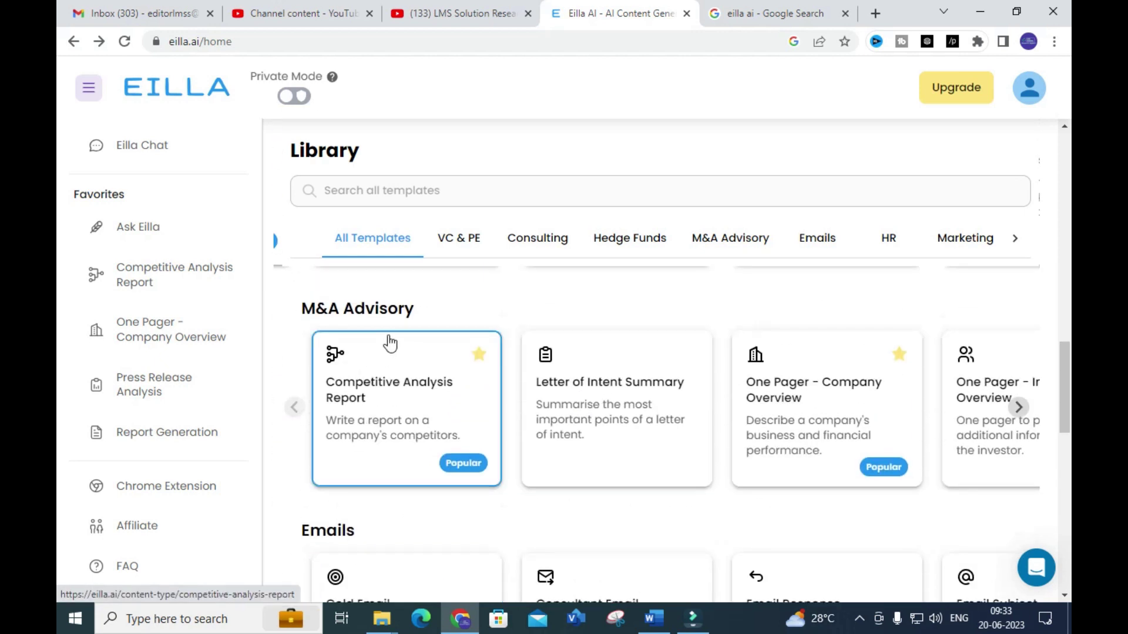
pyautogui.scroll(-1, 401, 403)
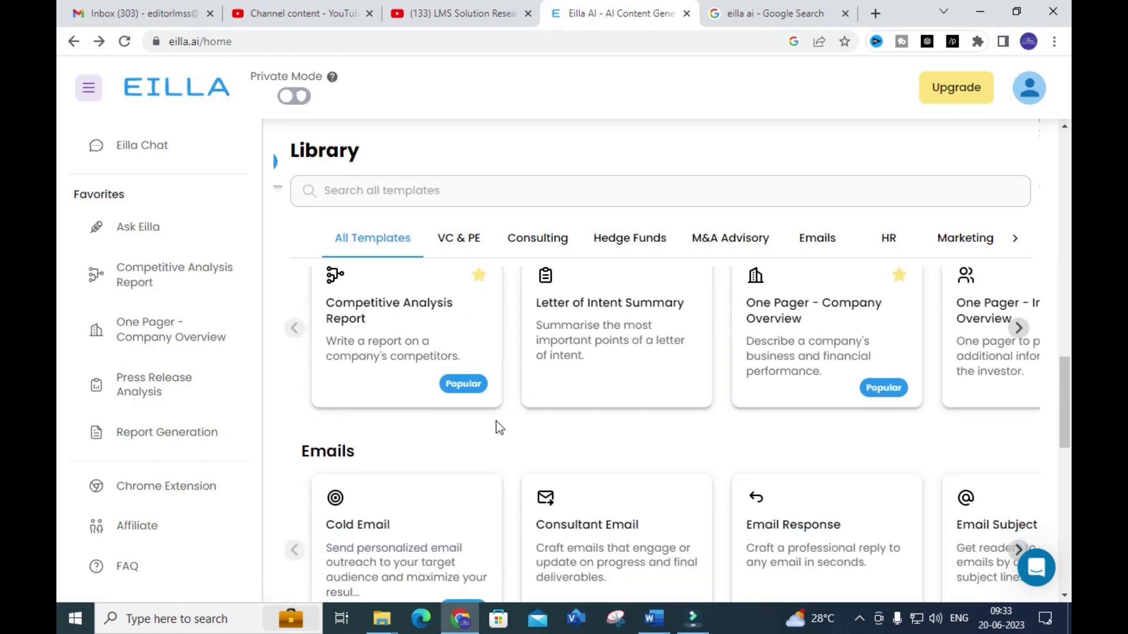
pyautogui.scroll(-4, 496, 420)
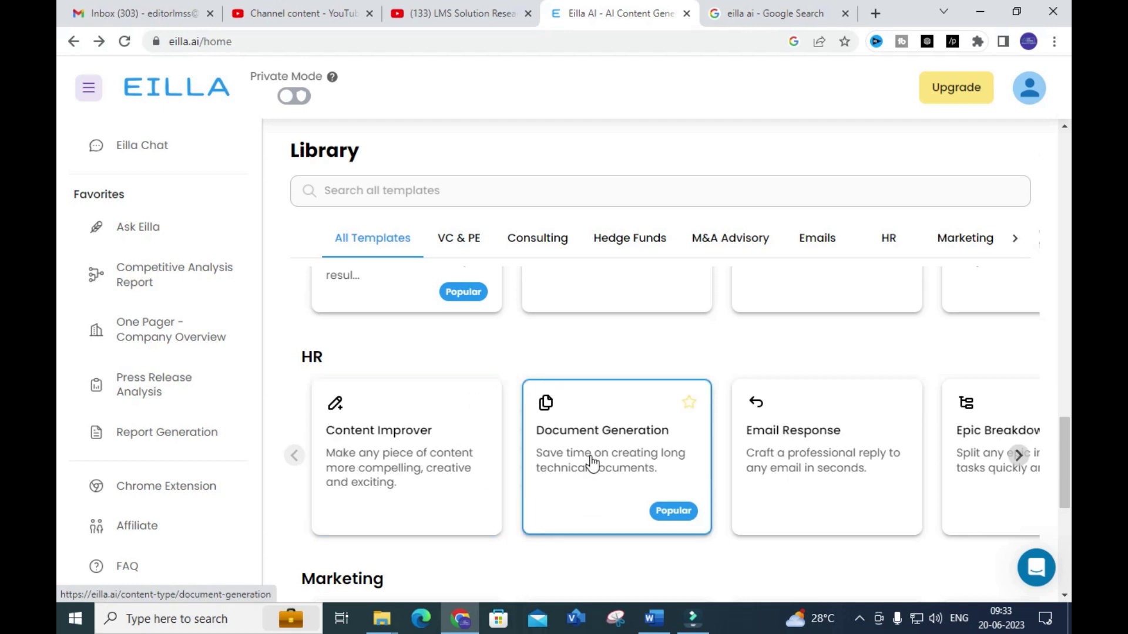
# Go through the further HR templates, and look over the Marketing and General template sections
pyautogui.click(1018, 456)
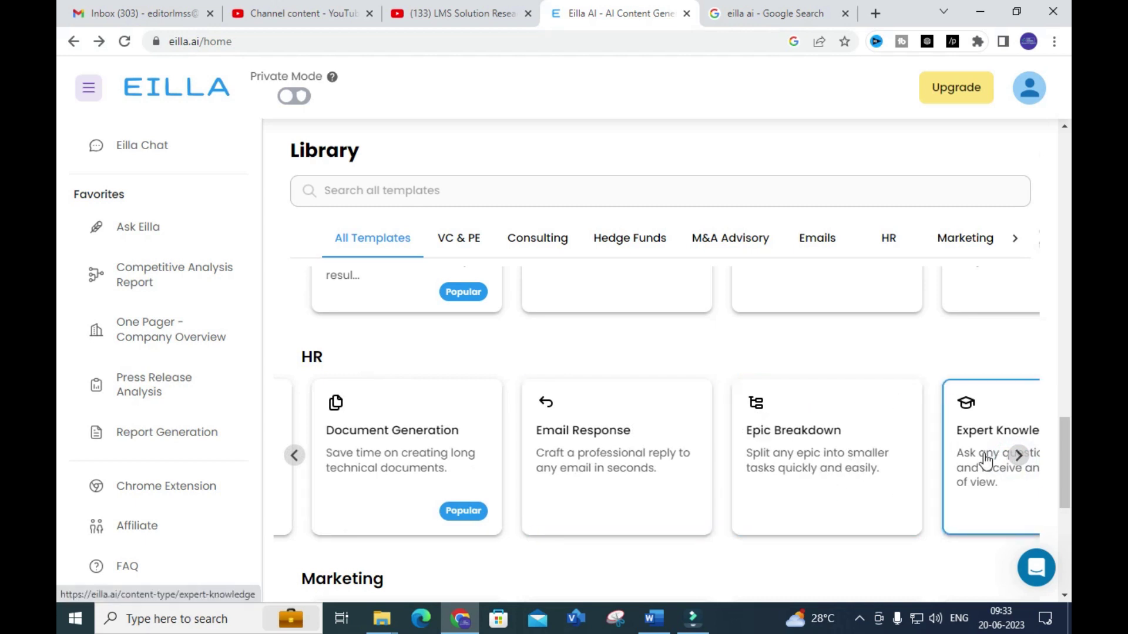
pyautogui.click(1018, 455)
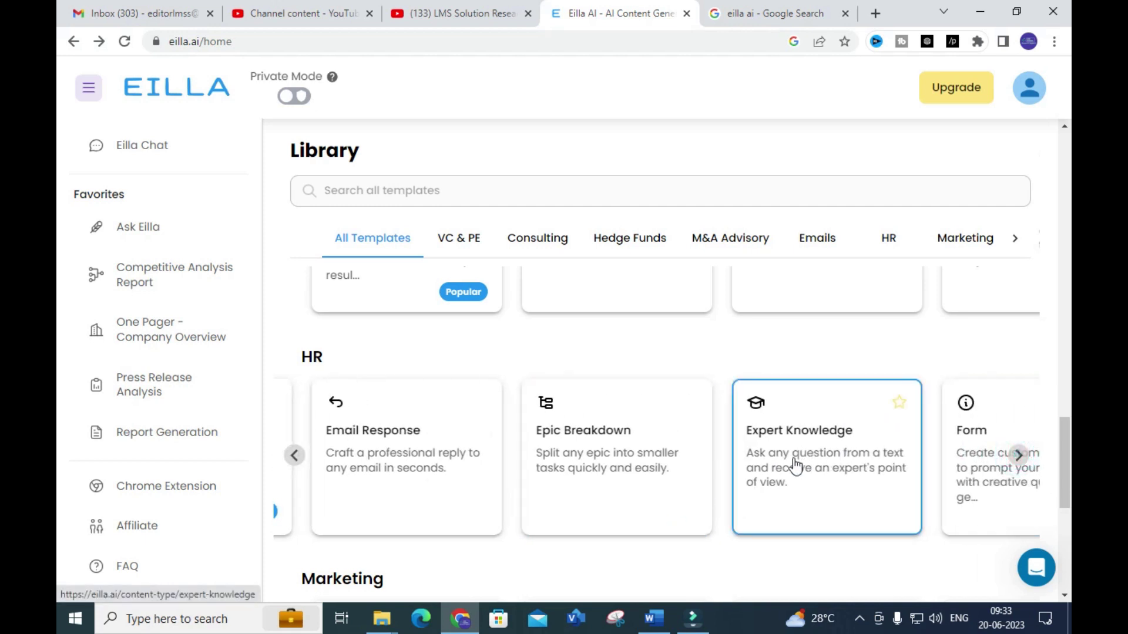
pyautogui.click(1018, 455)
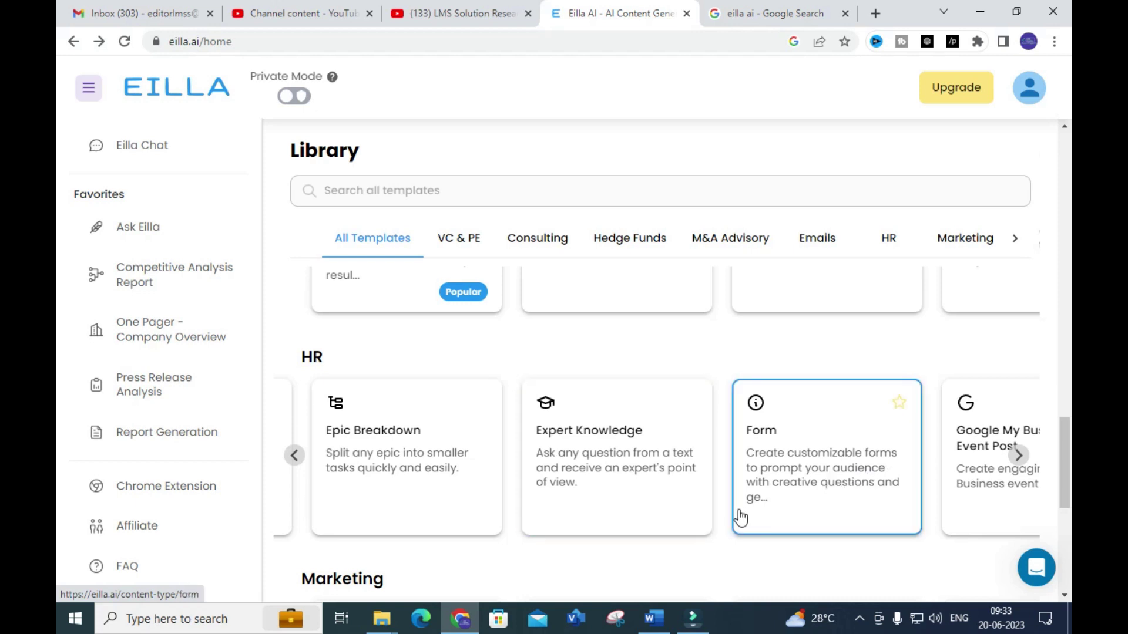
pyautogui.click(1018, 455)
pyautogui.scroll(-7, 440, 450)
pyautogui.scroll(3, 440, 434)
pyautogui.scroll(-3, 440, 431)
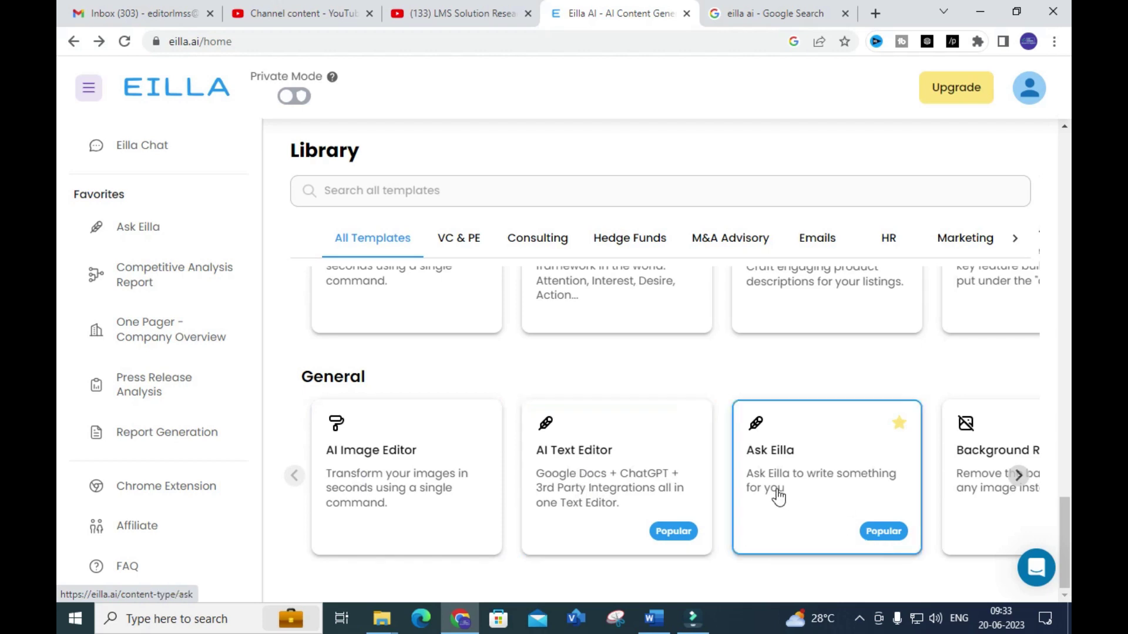
# Open the Ask Eilla template from Favorites, dismiss its introductory video, and expand the Provide Context section
pyautogui.scroll(10, 363, 539)
pyautogui.scroll(10, 361, 529)
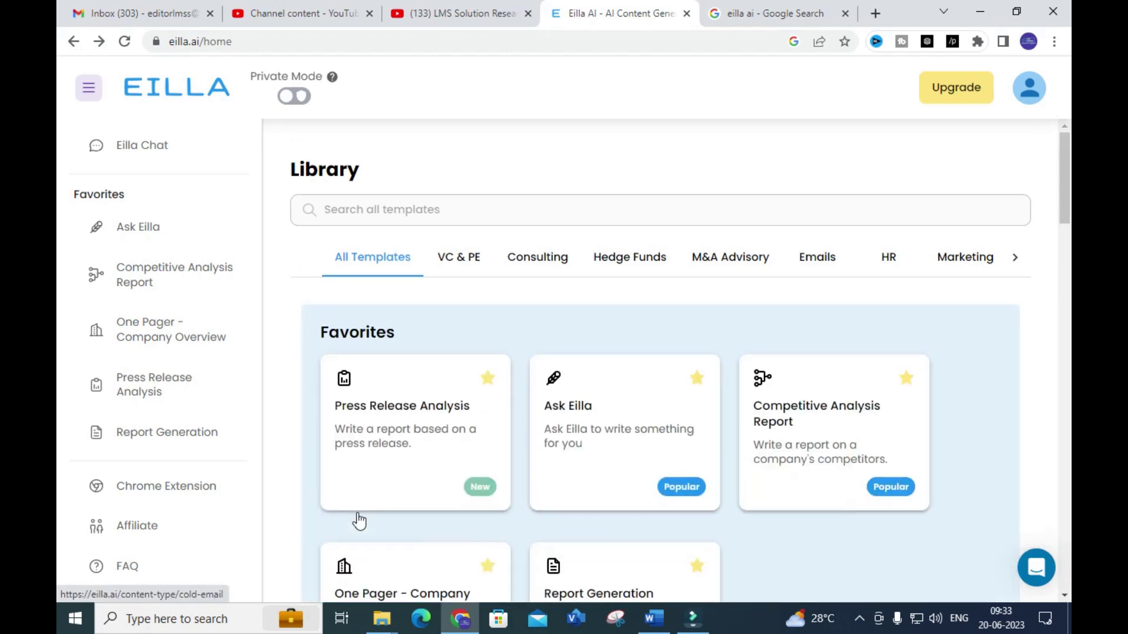
pyautogui.click(575, 428)
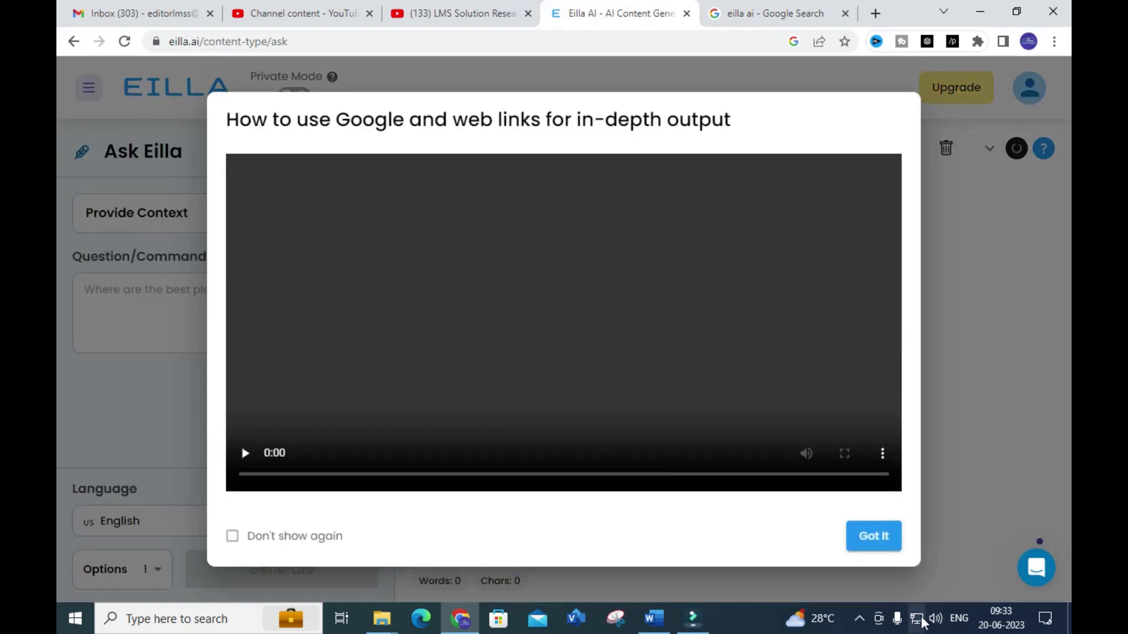
pyautogui.click(873, 537)
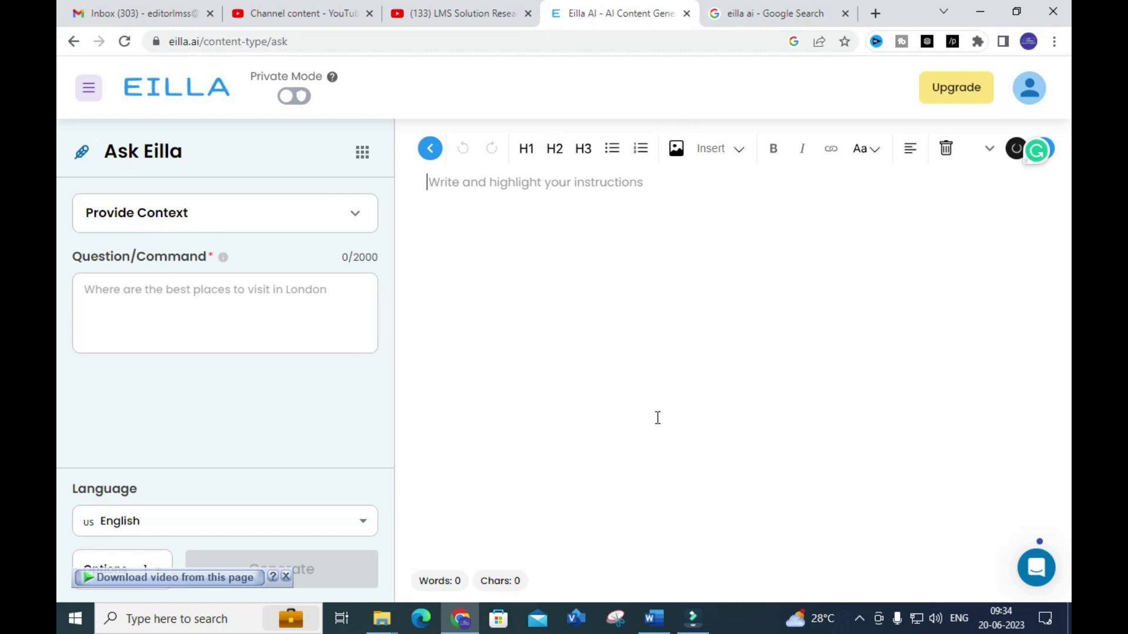
pyautogui.click(354, 216)
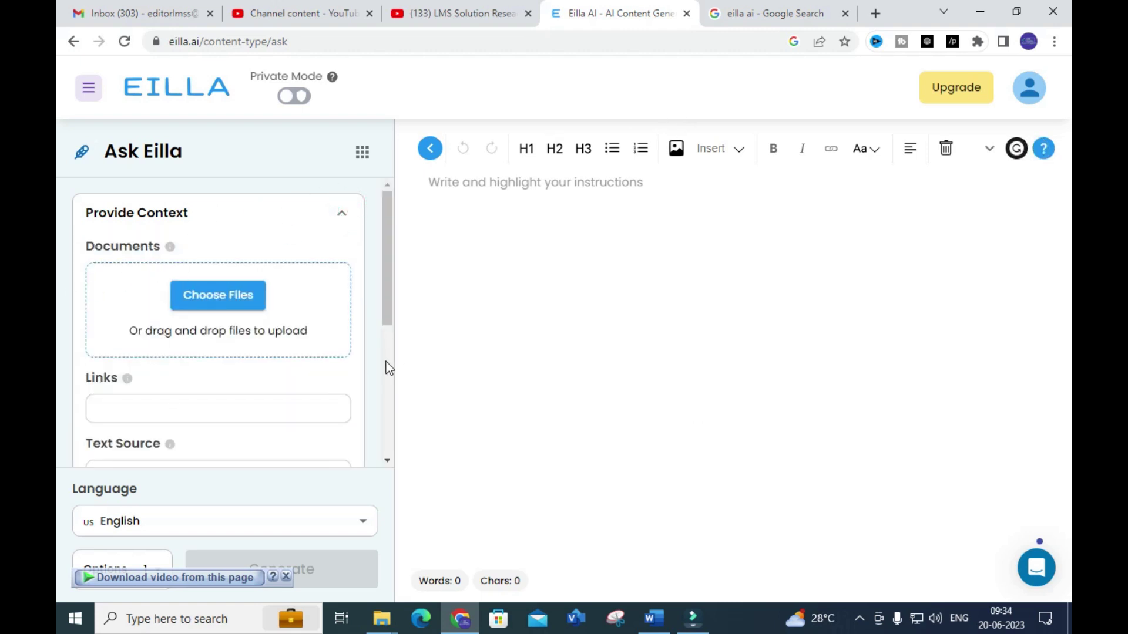
# Review the Ask Eilla context inputs: Documents, Links, Text Source and the web data option
pyautogui.moveTo(387, 306); pyautogui.dragTo(346, 452)
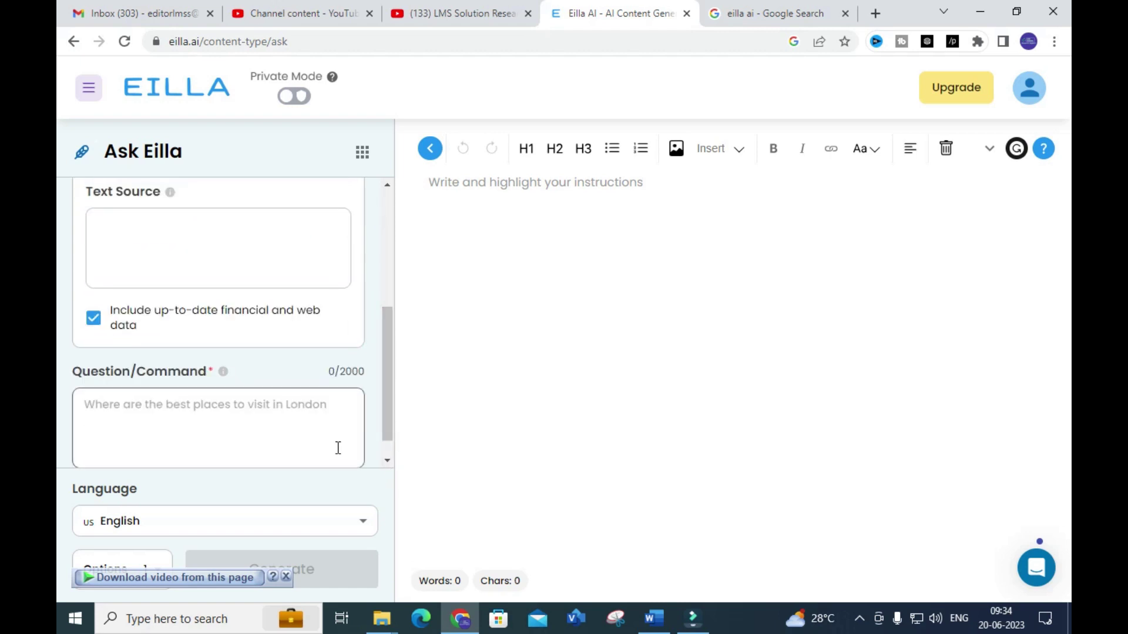
pyautogui.click(387, 185)
pyautogui.click(387, 185)
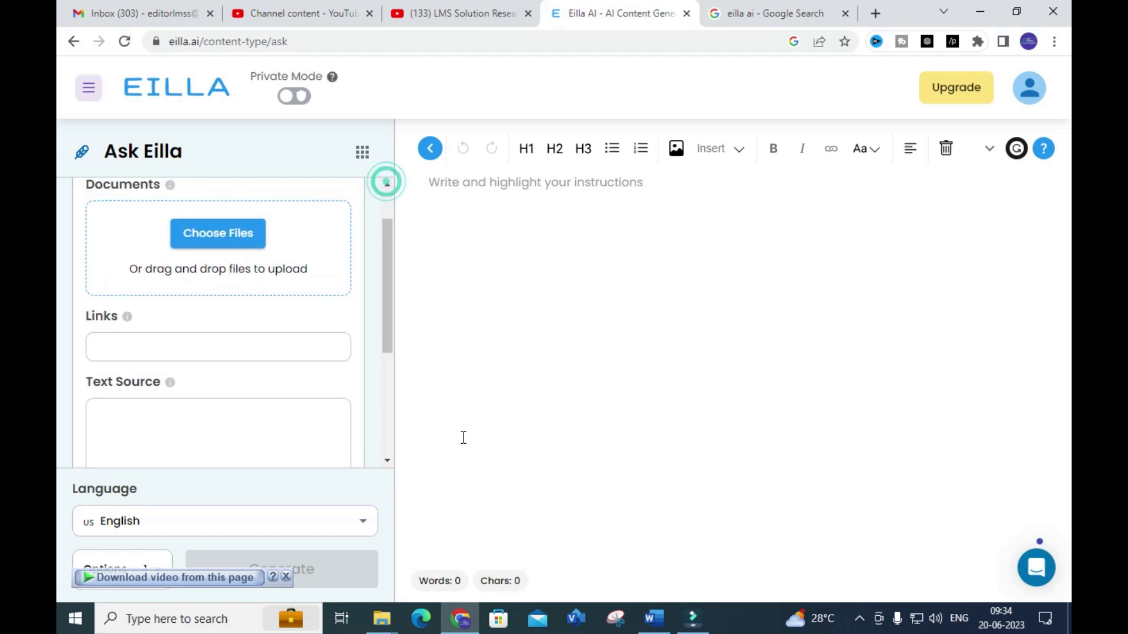
pyautogui.scroll(-4, 387, 342)
pyautogui.scroll(5, 316, 370)
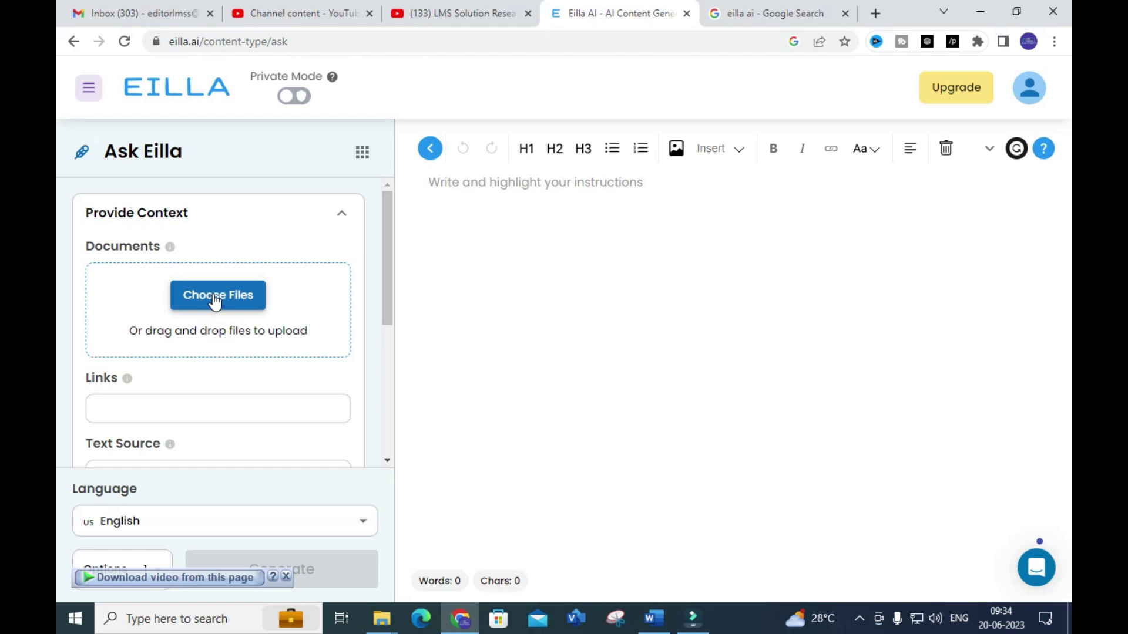
pyautogui.scroll(-3, 215, 301)
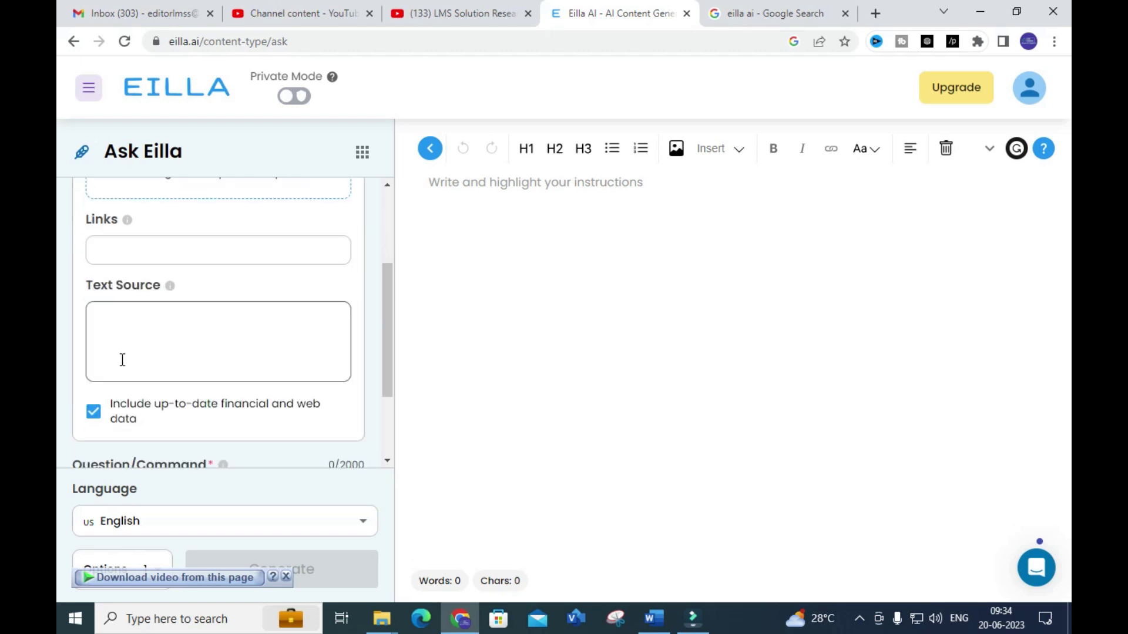
# Enter "explain about renewable energy" as the Question/Command
pyautogui.scroll(-2, 121, 361)
pyautogui.click(106, 384)
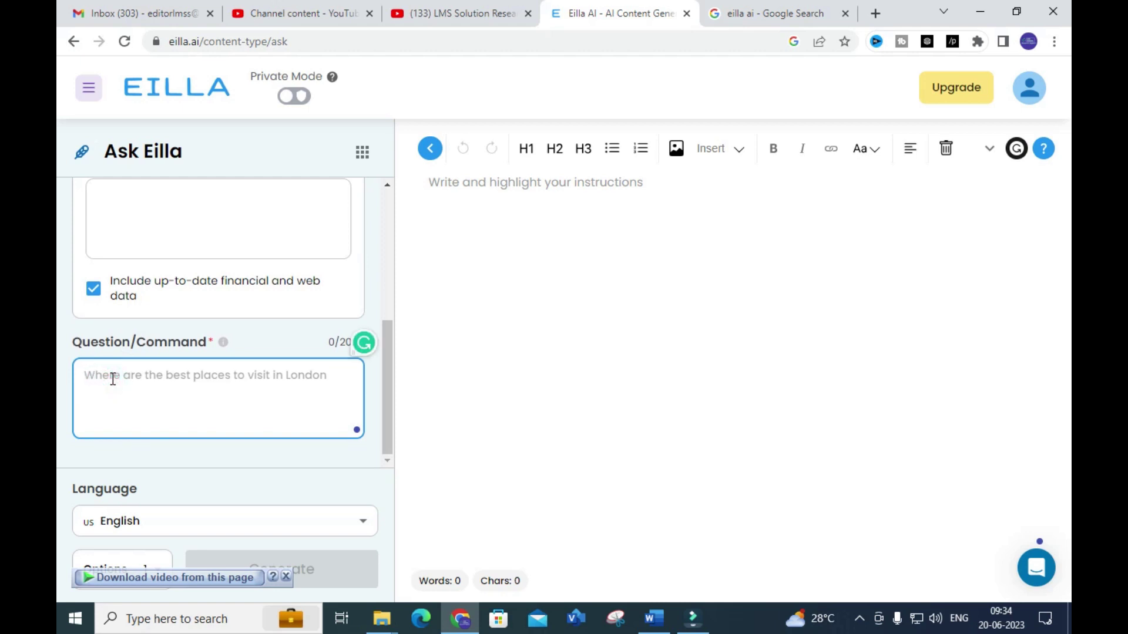
pyautogui.write('expl')
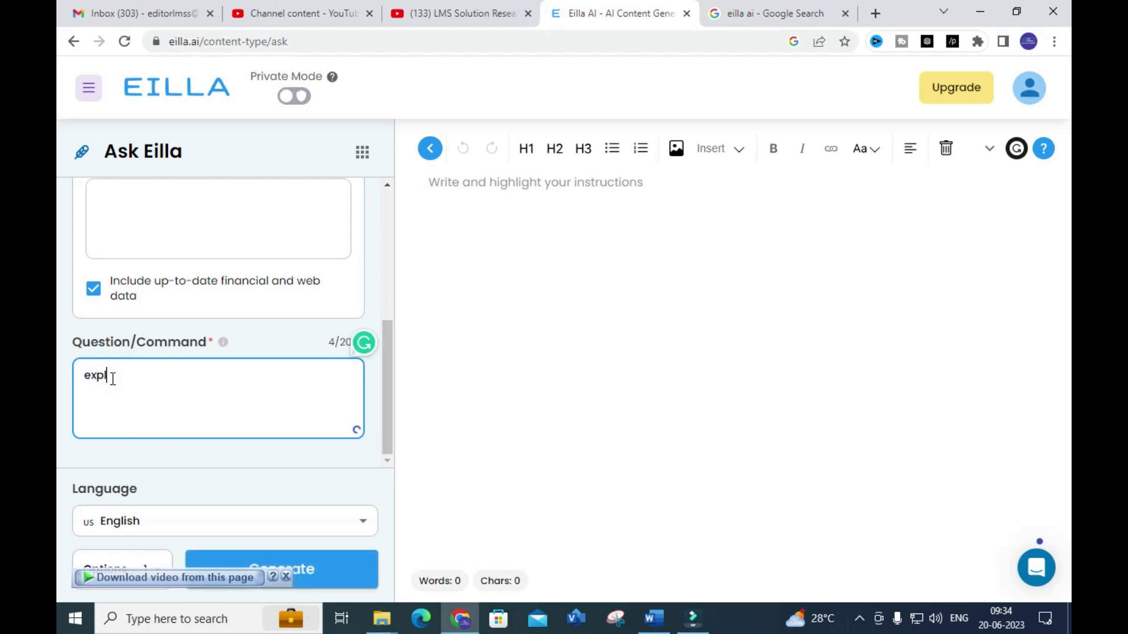
pyautogui.write('ain about renewable energy')
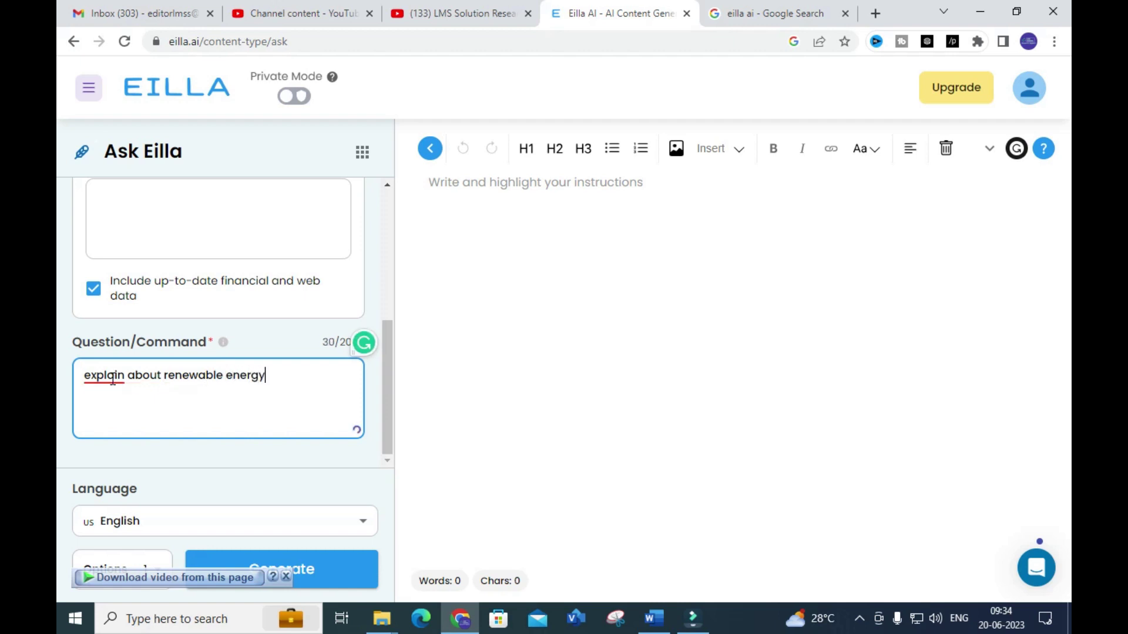
# Check the output language choices and the selectable number of options, keeping English and 1
pyautogui.click(363, 521)
pyautogui.click(171, 292)
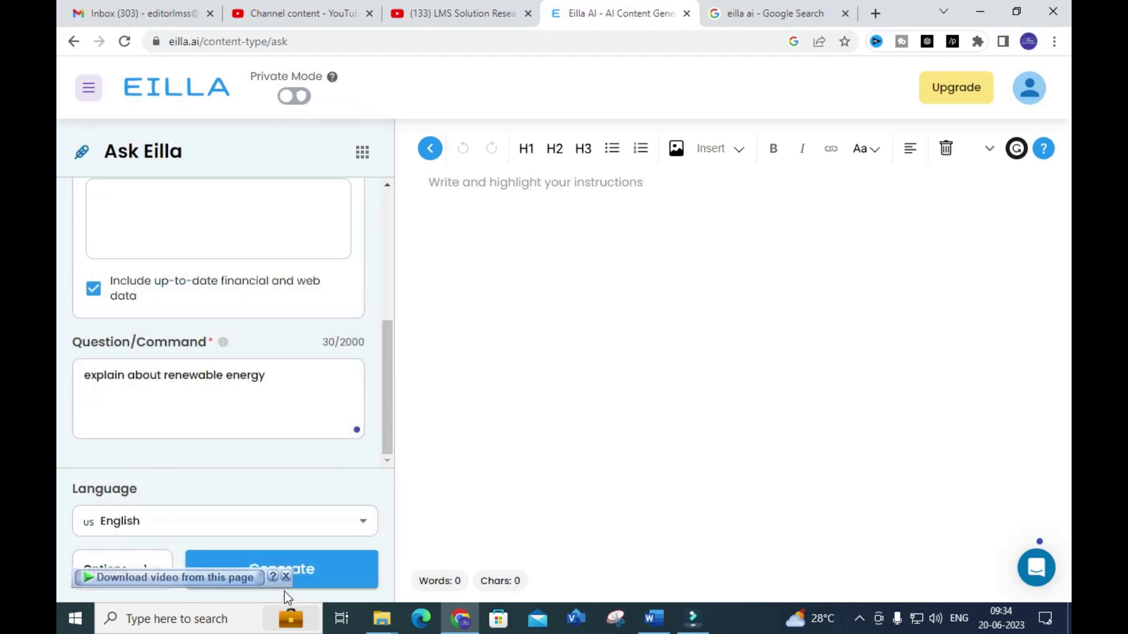
pyautogui.click(159, 584)
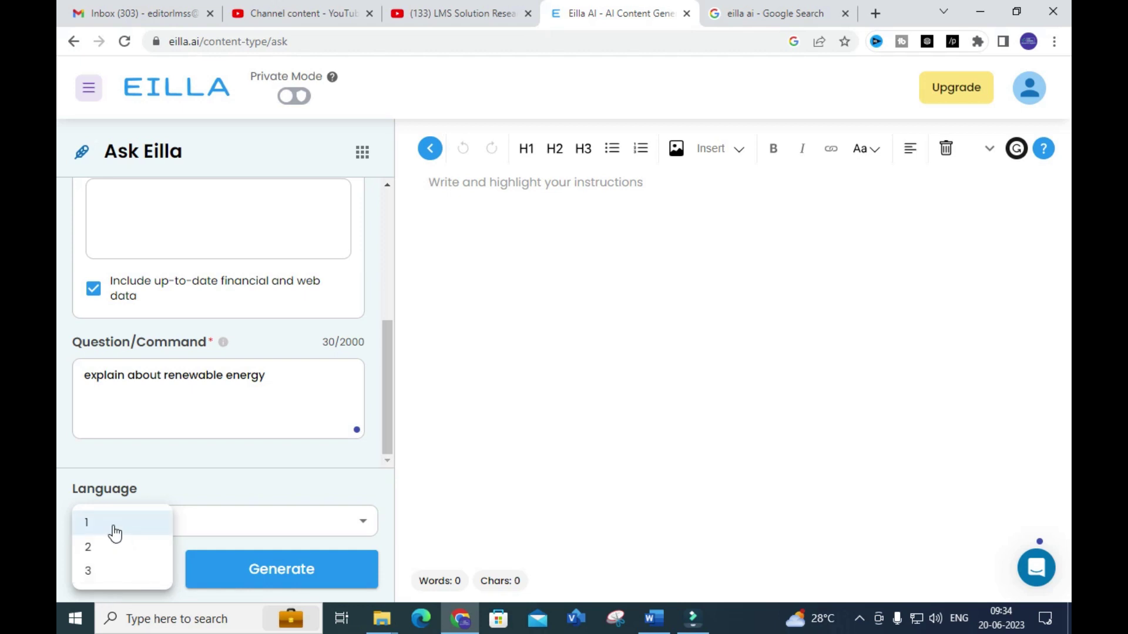
pyautogui.click(515, 461)
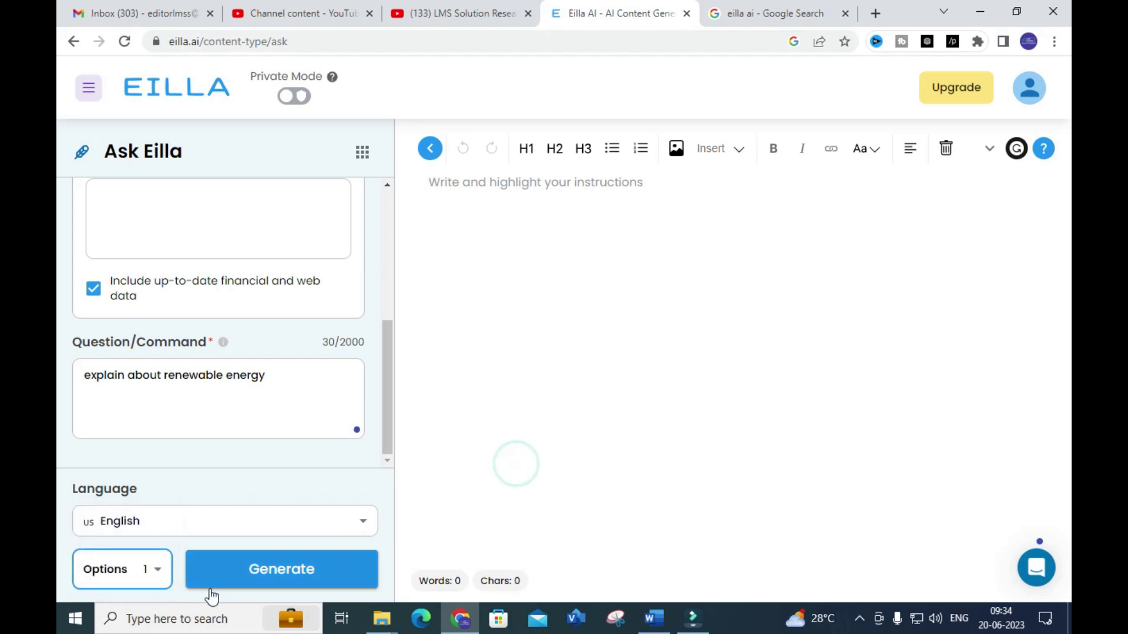
# Generate the answer about renewable energy and look through its paragraphs and cited sources
pyautogui.click(304, 579)
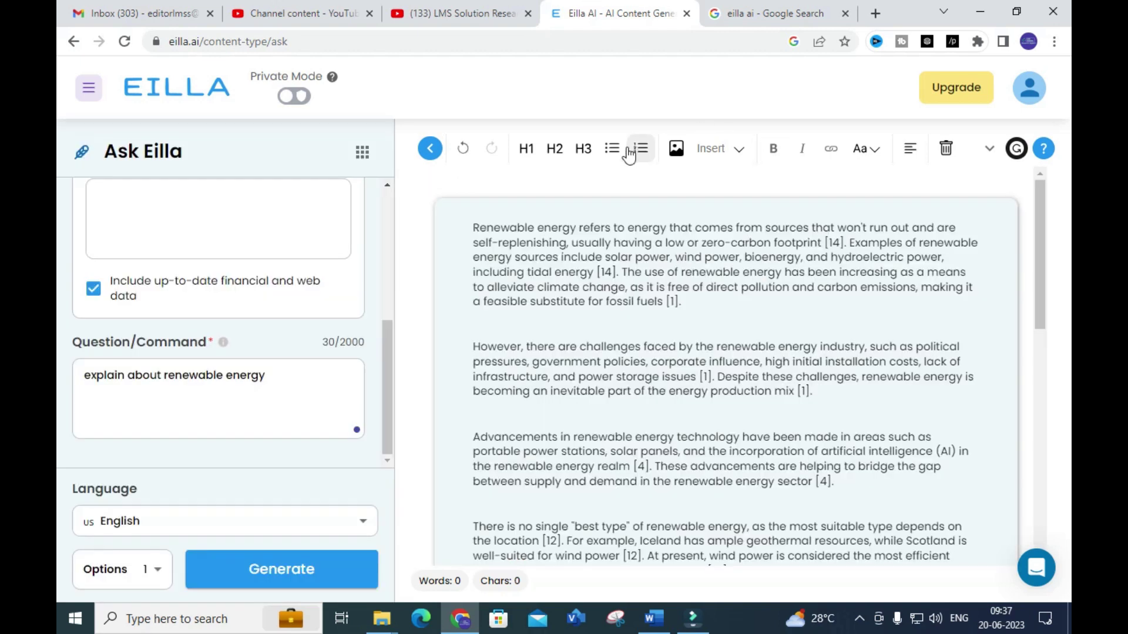
pyautogui.scroll(-10, 585, 230)
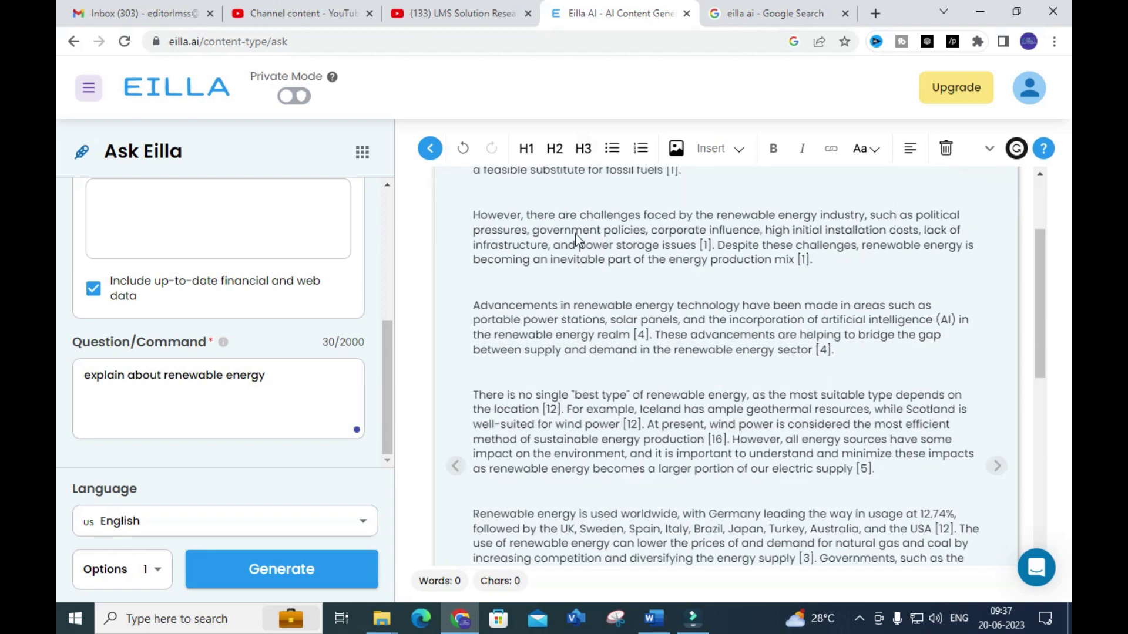
pyautogui.scroll(10, 570, 241)
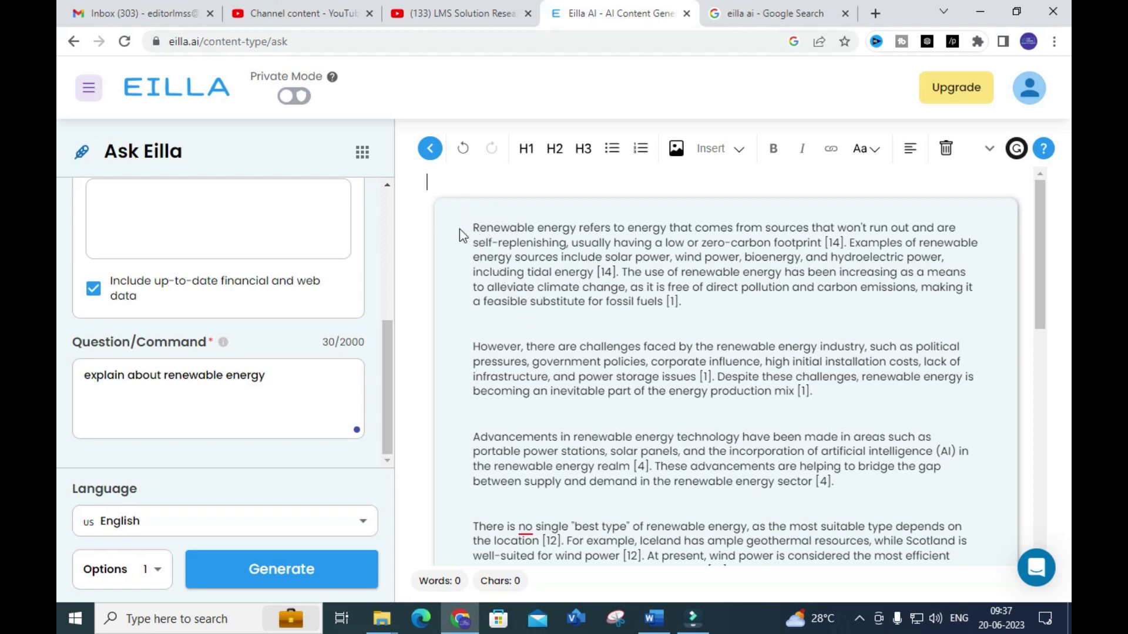
pyautogui.scroll(-15, 573, 266)
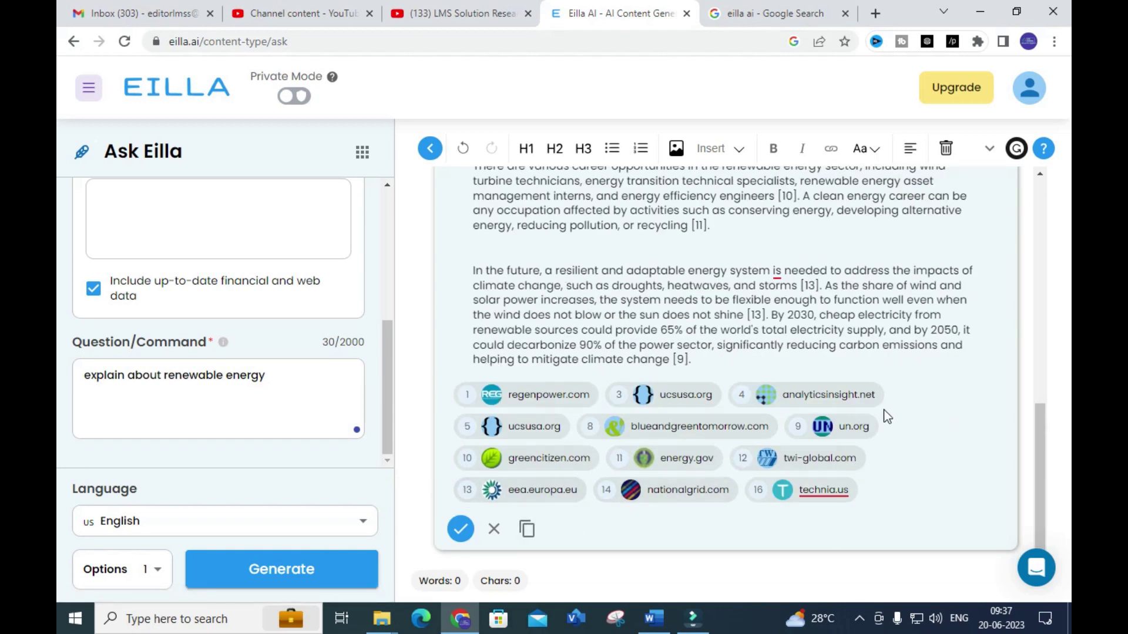
pyautogui.scroll(1, 878, 423)
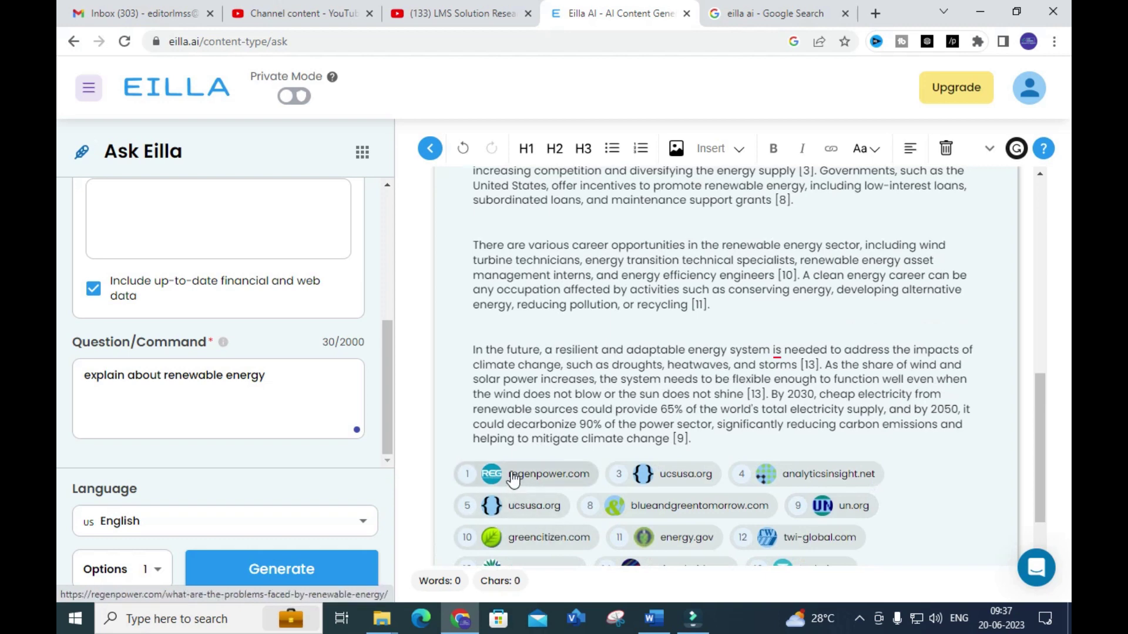
pyautogui.scroll(2, 529, 458)
pyautogui.scroll(2, 534, 434)
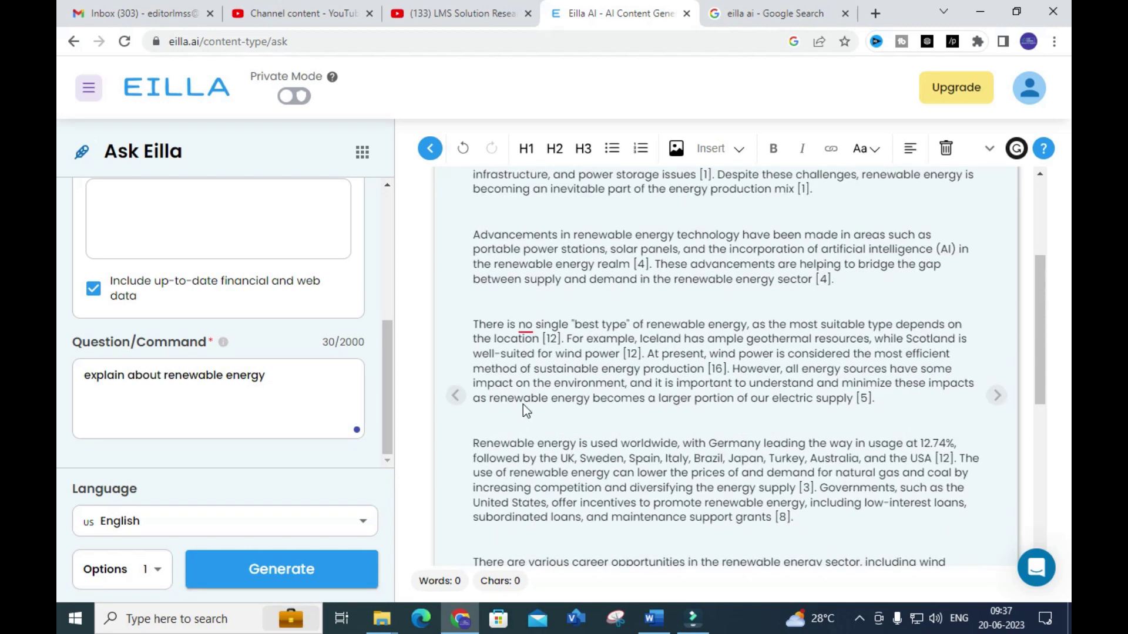
pyautogui.scroll(-5, 499, 376)
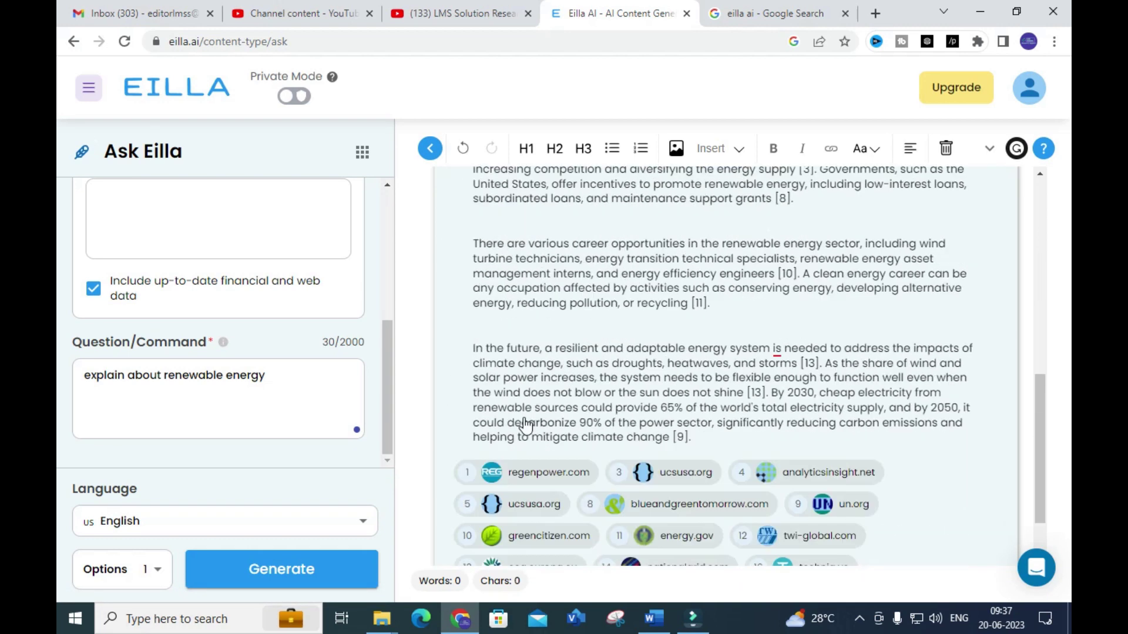
# Open the first cited source, regenpower.com, and return to the generated answer to look over its text
pyautogui.click(529, 398)
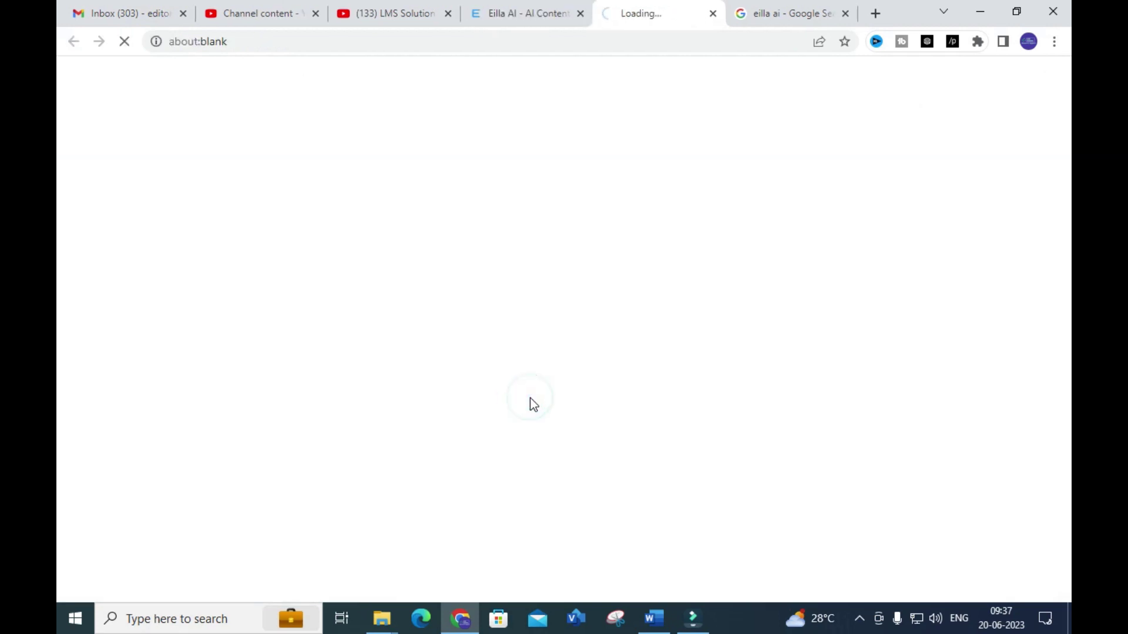
pyautogui.hotkey('ctrl', 'shift', 'Tab')
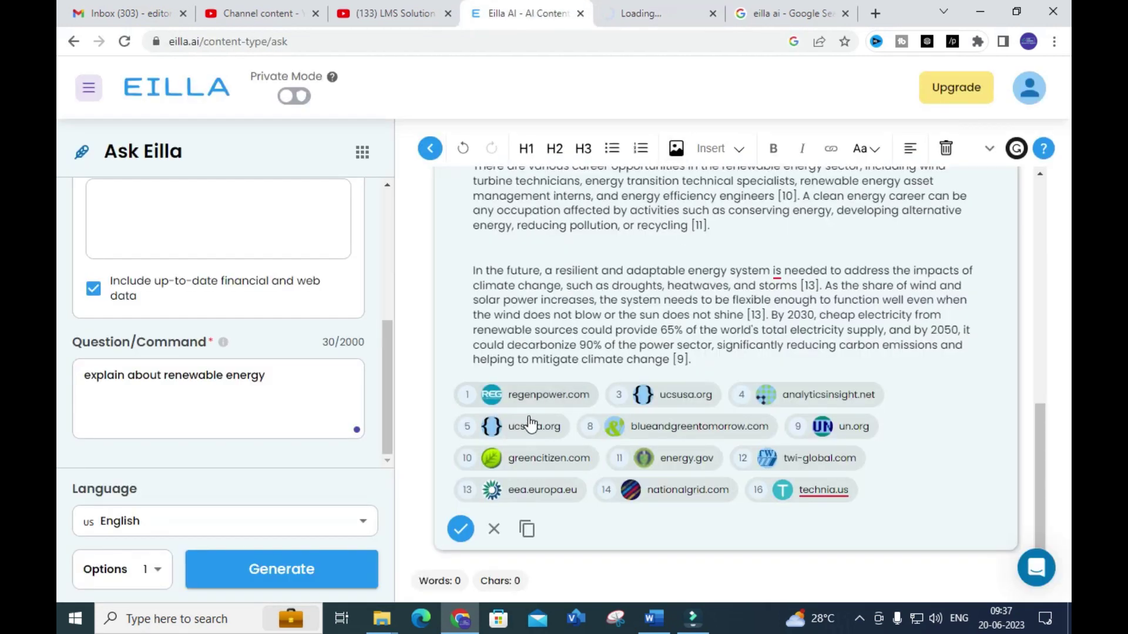
pyautogui.scroll(10, 615, 287)
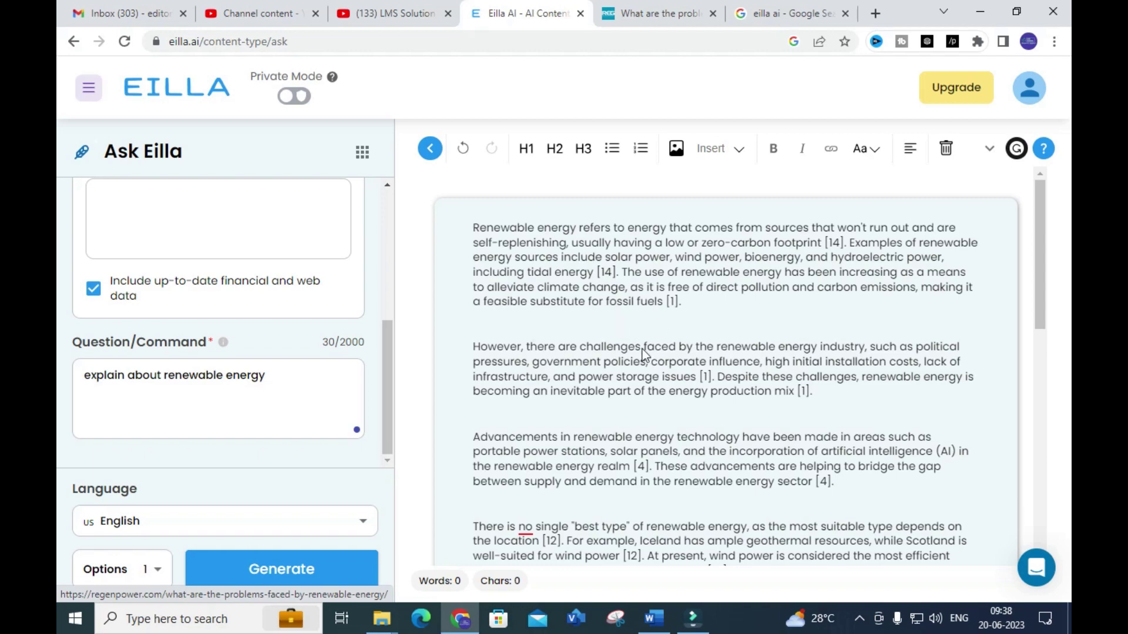
pyautogui.scroll(-5, 642, 352)
pyautogui.scroll(5, 643, 352)
# Look through the regenpower.com source article and go back to the Ask Eilla page
pyautogui.click(670, 12)
pyautogui.scroll(-20, 435, 330)
pyautogui.scroll(-15, 321, 290)
pyautogui.scroll(14, 316, 288)
pyautogui.click(507, 12)
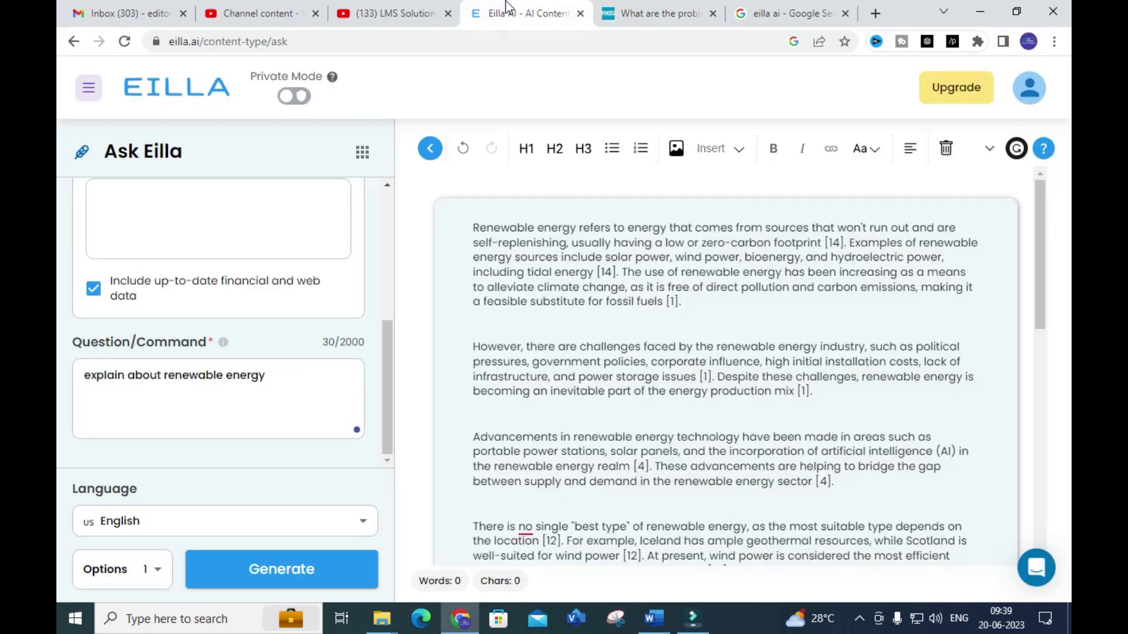
# Review the generated renewable energy explanation again, from the opening paragraph to the source links
pyautogui.scroll(-3, 733, 415)
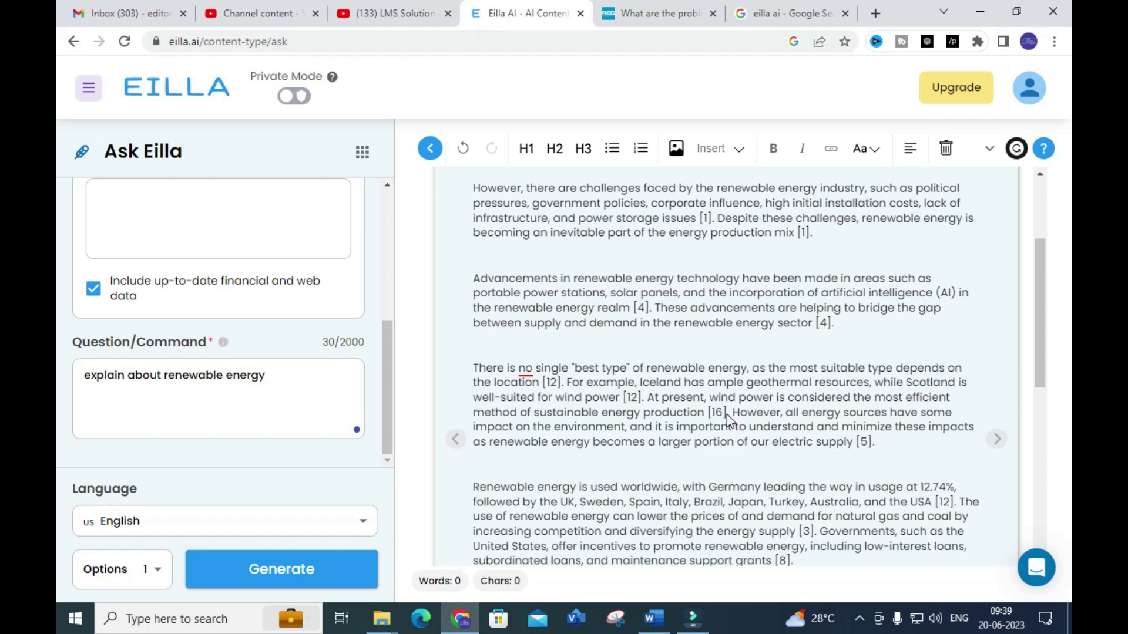
pyautogui.scroll(-9, 728, 418)
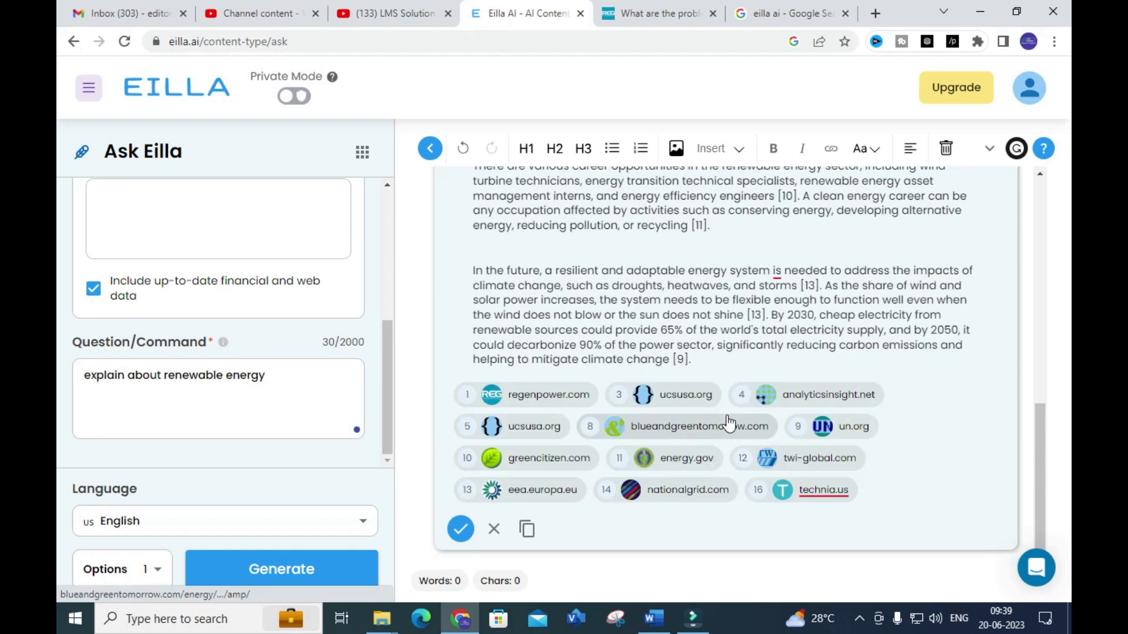
pyautogui.scroll(7, 723, 423)
pyautogui.scroll(5, 721, 419)
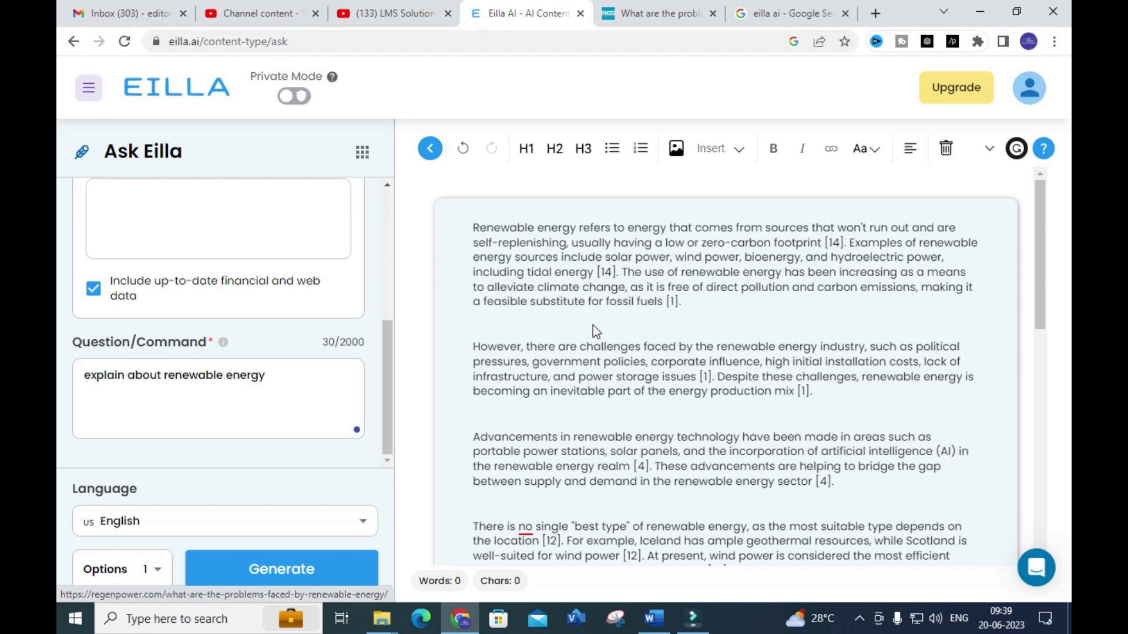
pyautogui.scroll(-3, 601, 354)
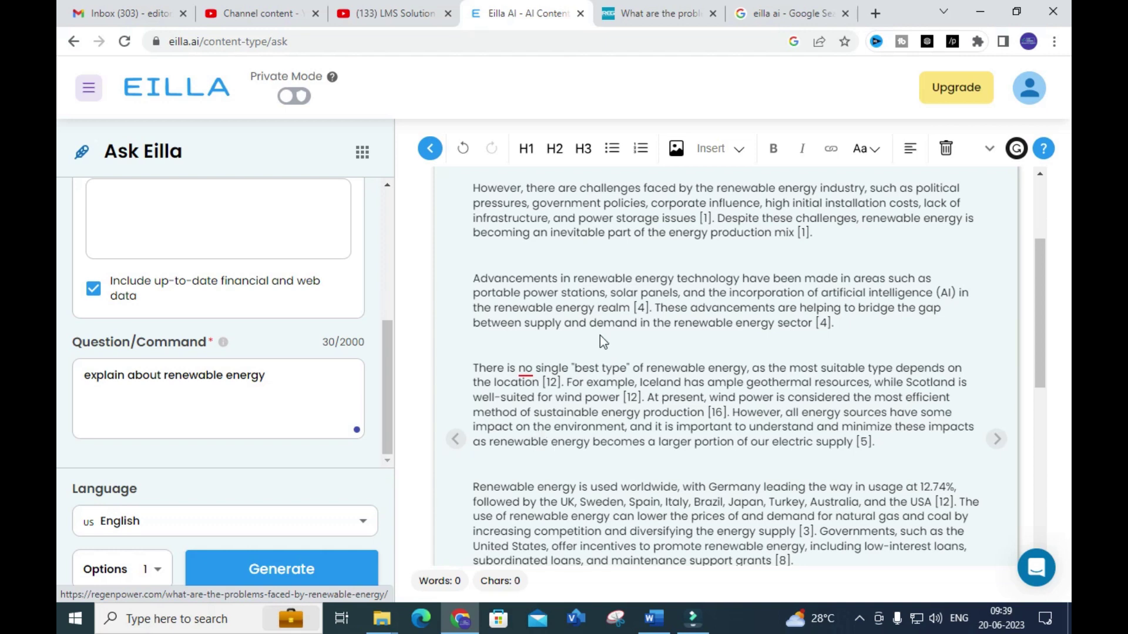
pyautogui.scroll(-4, 603, 340)
pyautogui.scroll(-3, 602, 342)
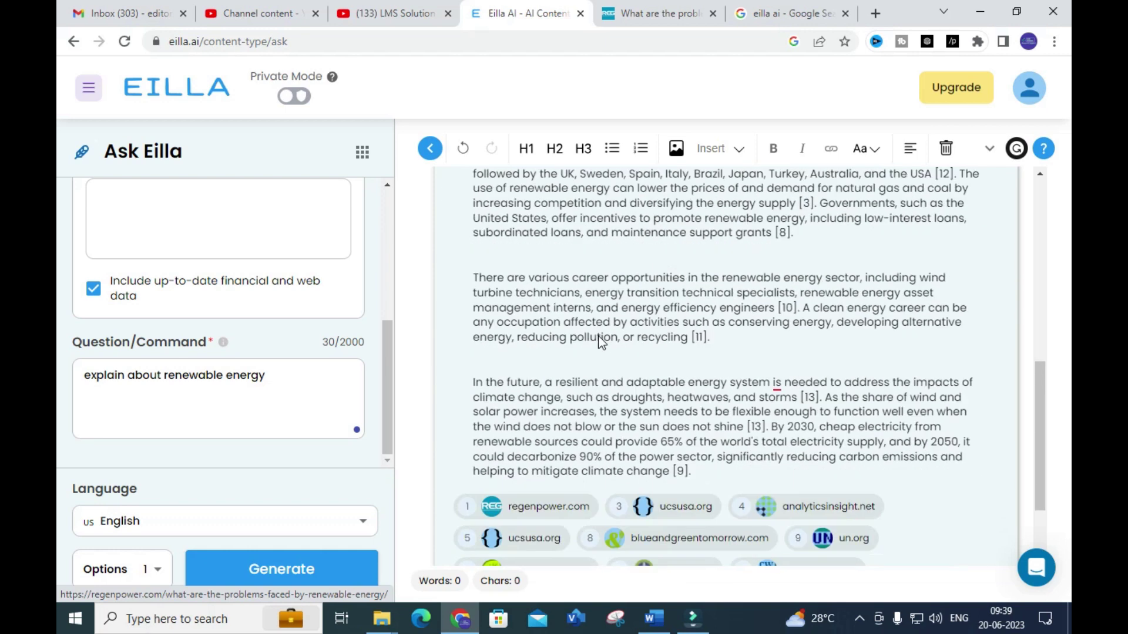
pyautogui.scroll(5, 593, 346)
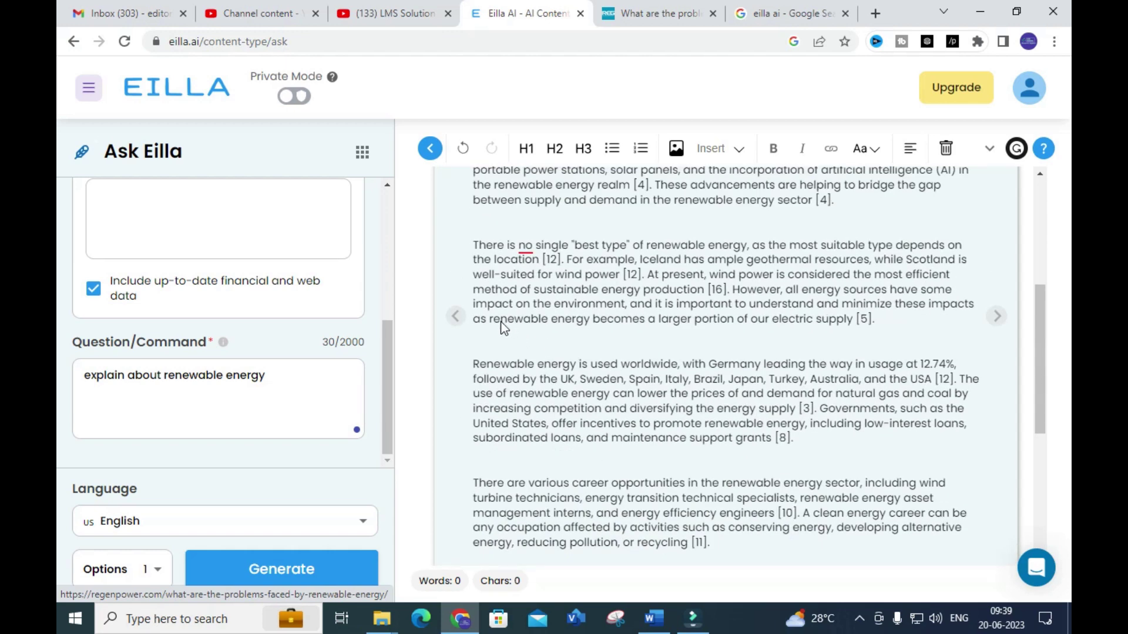
# Return to the template library, open the Report Generation template from Favorites and dismiss its introductory video
pyautogui.click(73, 41)
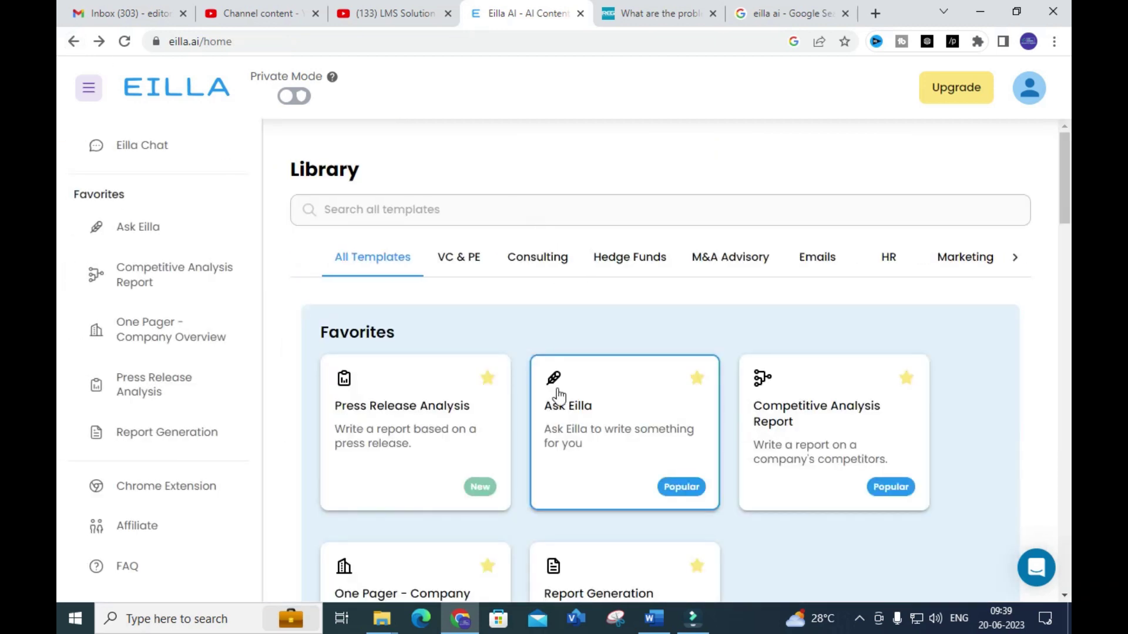
pyautogui.scroll(-4, 550, 391)
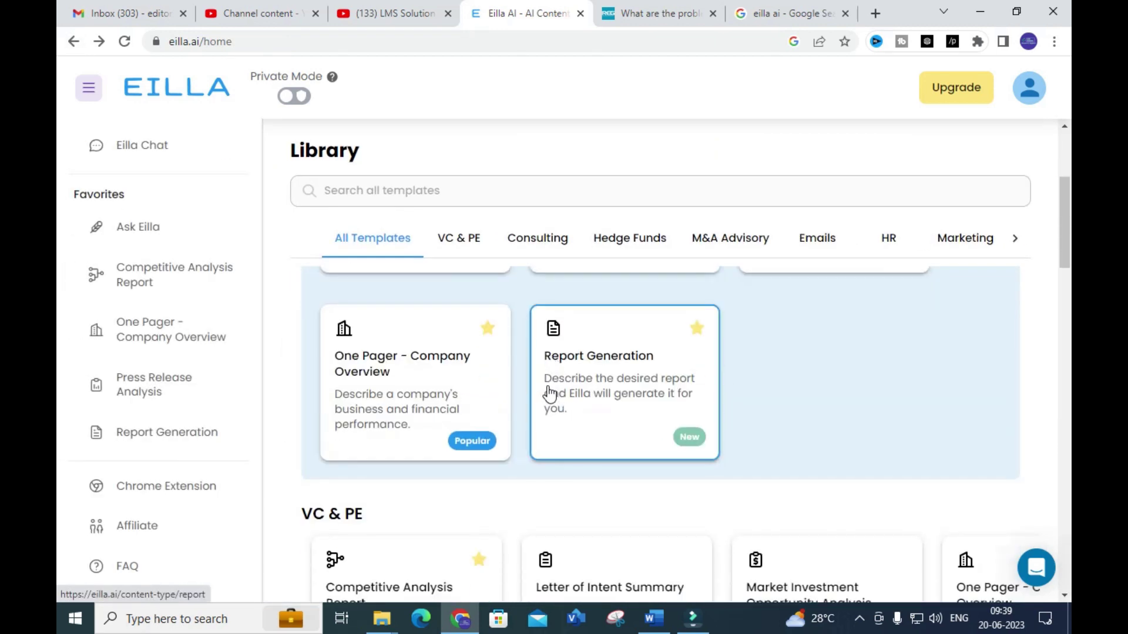
pyautogui.click(581, 367)
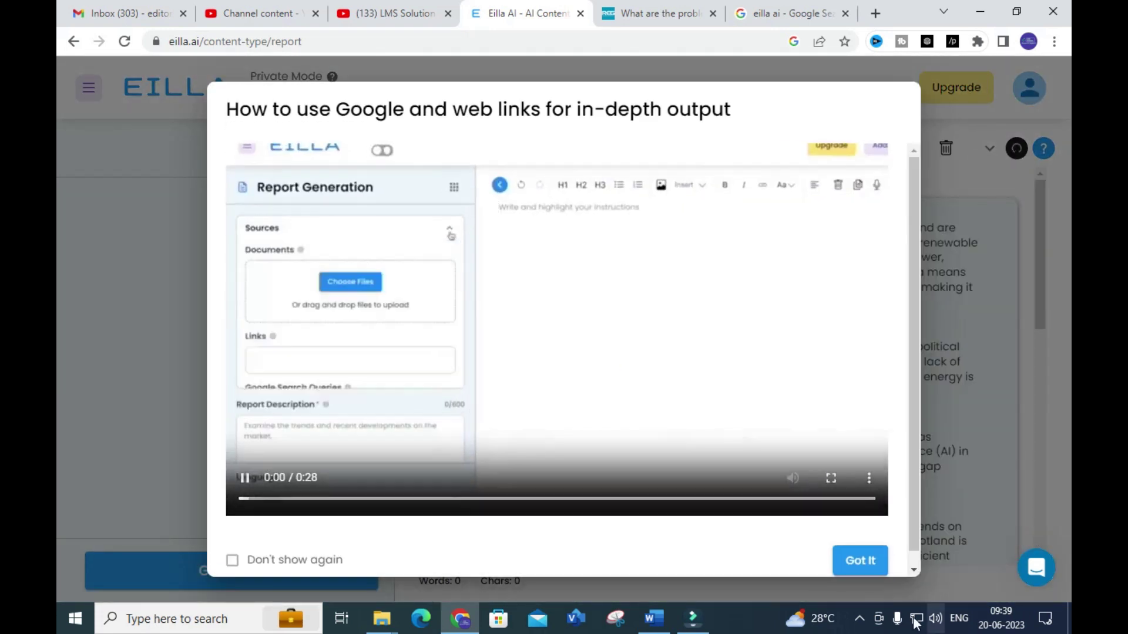
pyautogui.click(872, 537)
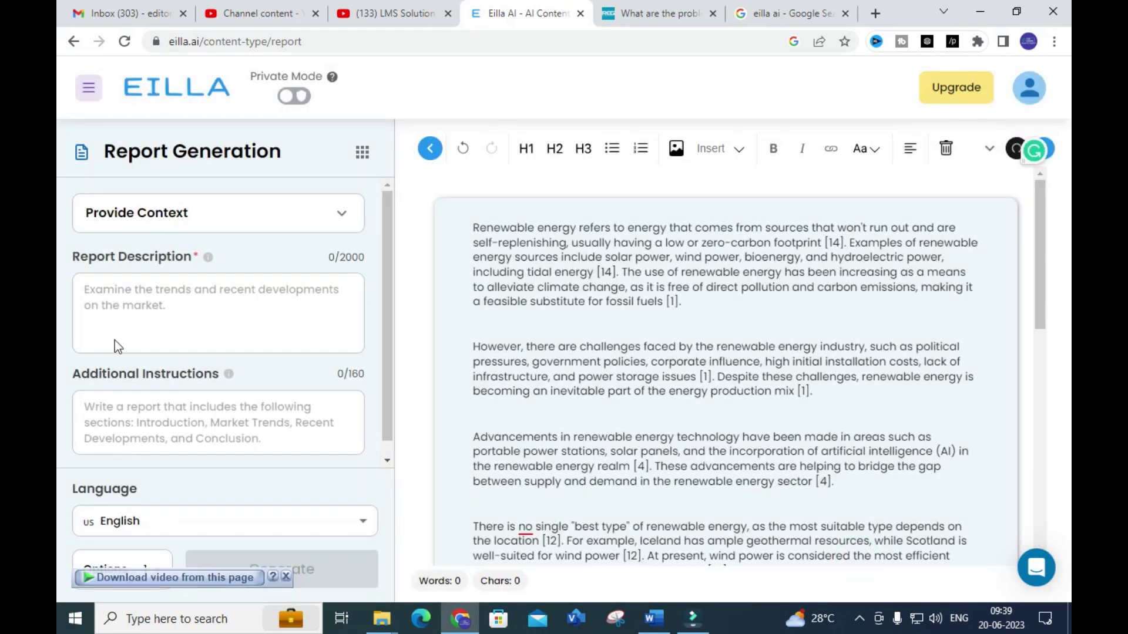
# Enter "examine the trends and recent developments in power sector using renewable energy" as the Report Description and generate the report
pyautogui.click(134, 306)
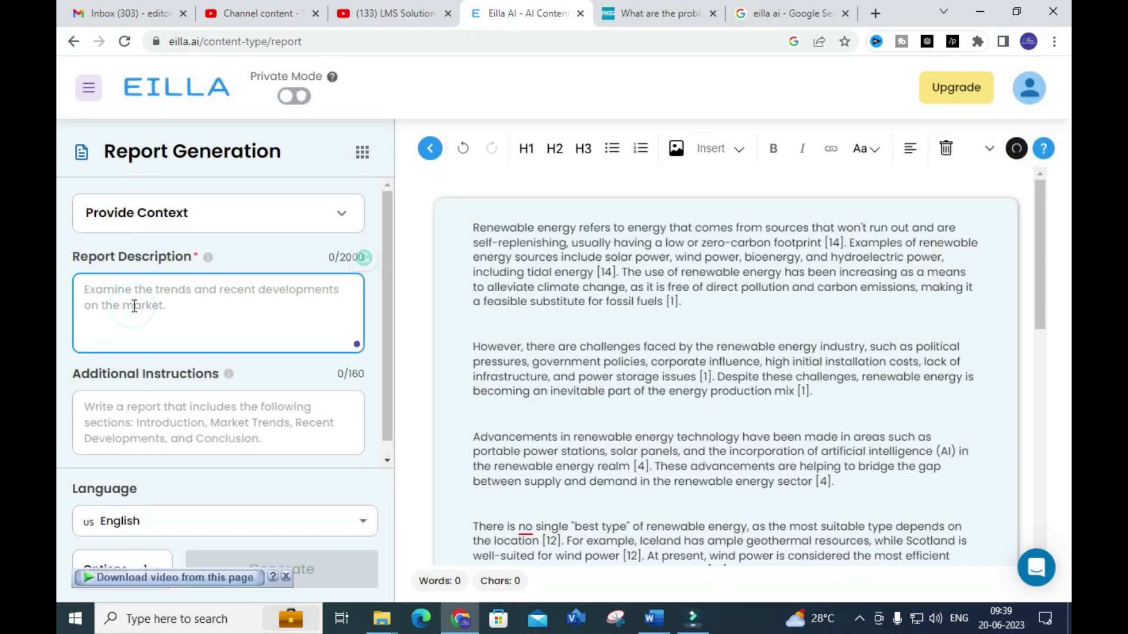
pyautogui.scroll(-1, 117, 324)
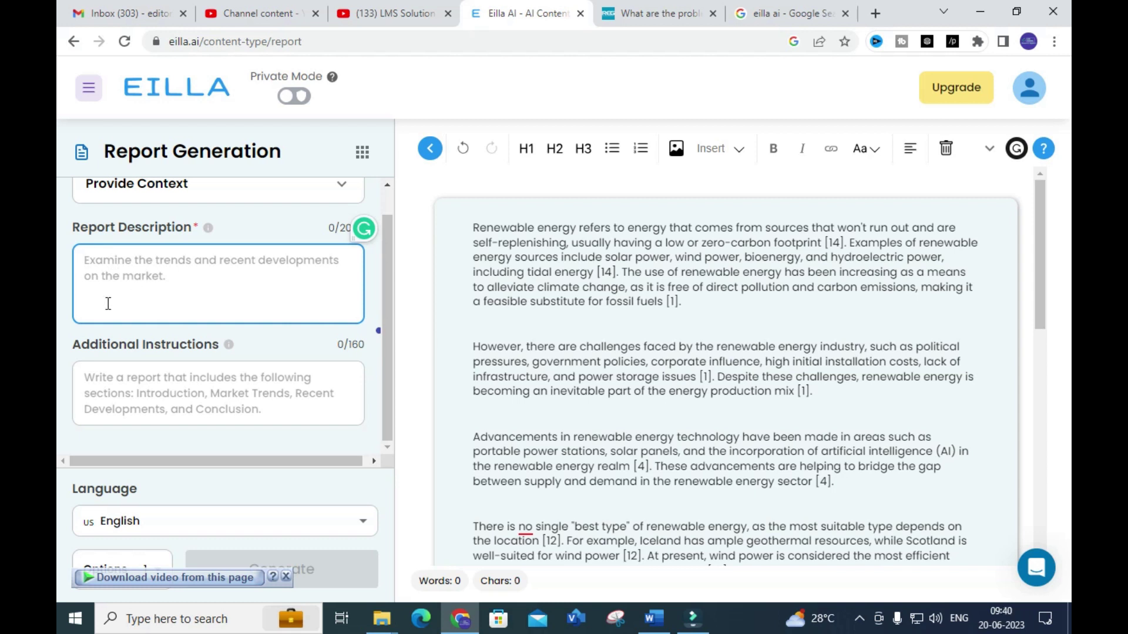
pyautogui.write('exa')
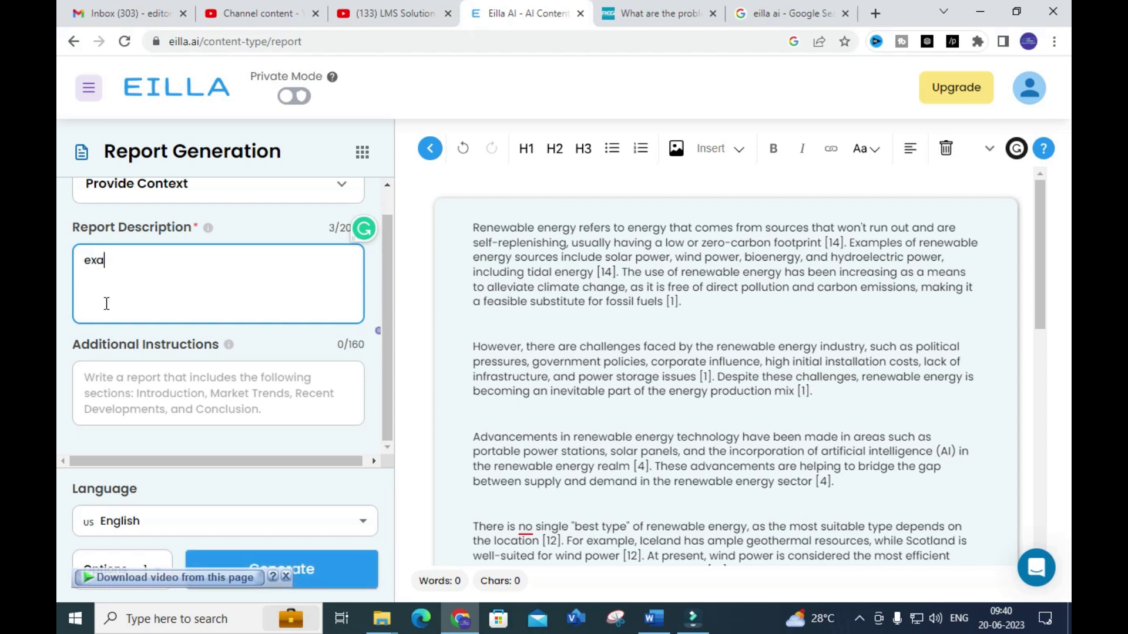
pyautogui.write('mine the tre')
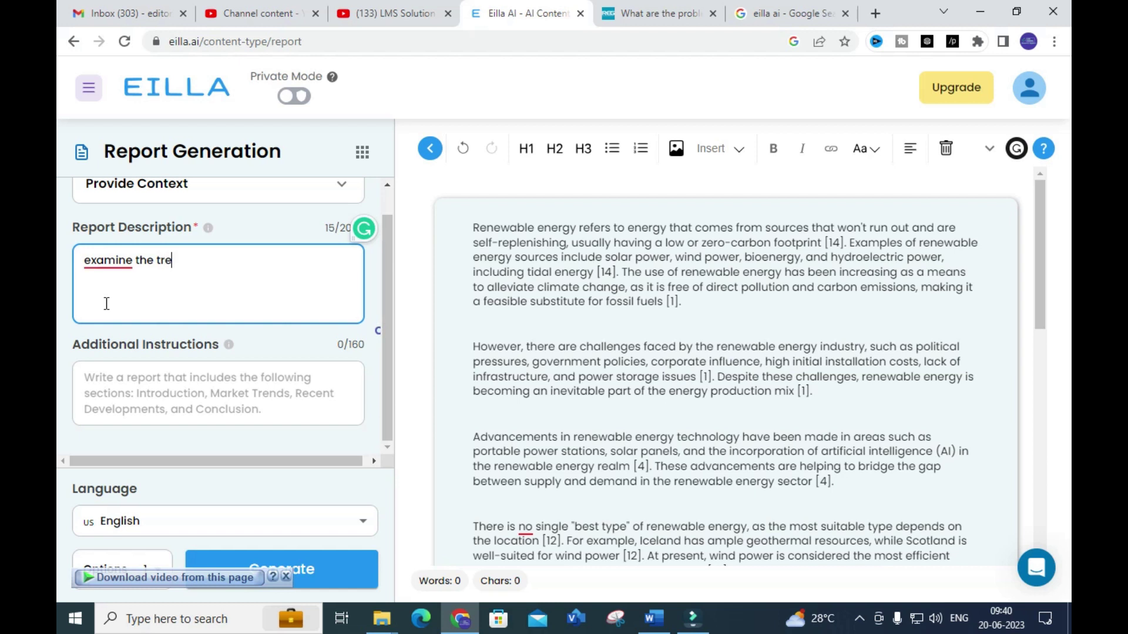
pyautogui.write('nds and recent developments in')
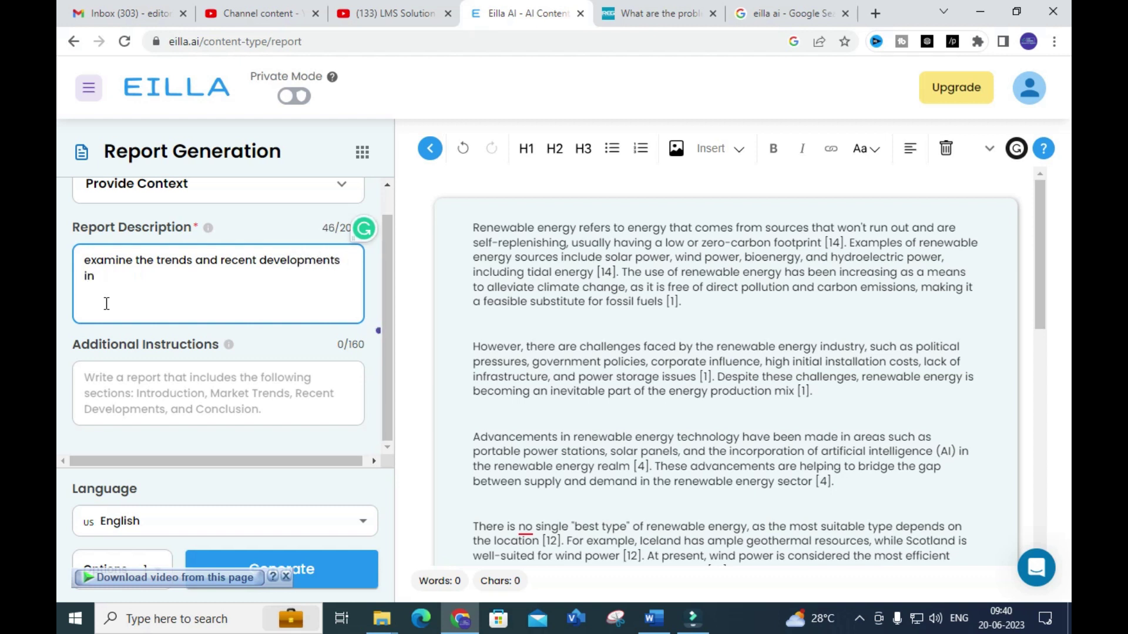
pyautogui.write(' power sector ')
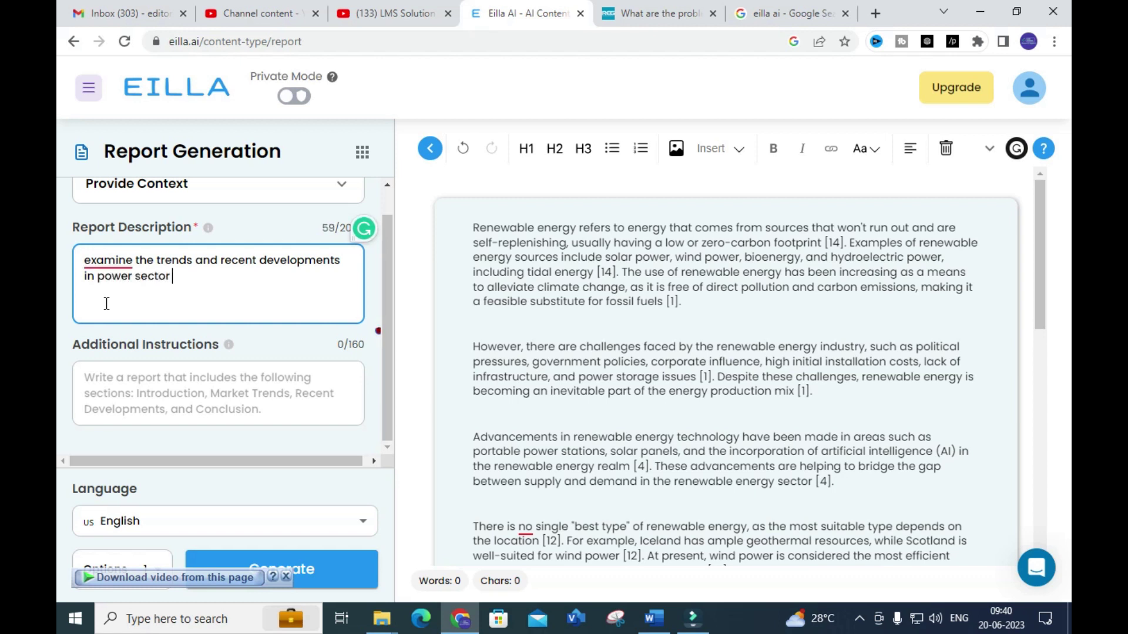
pyautogui.write('using rene')
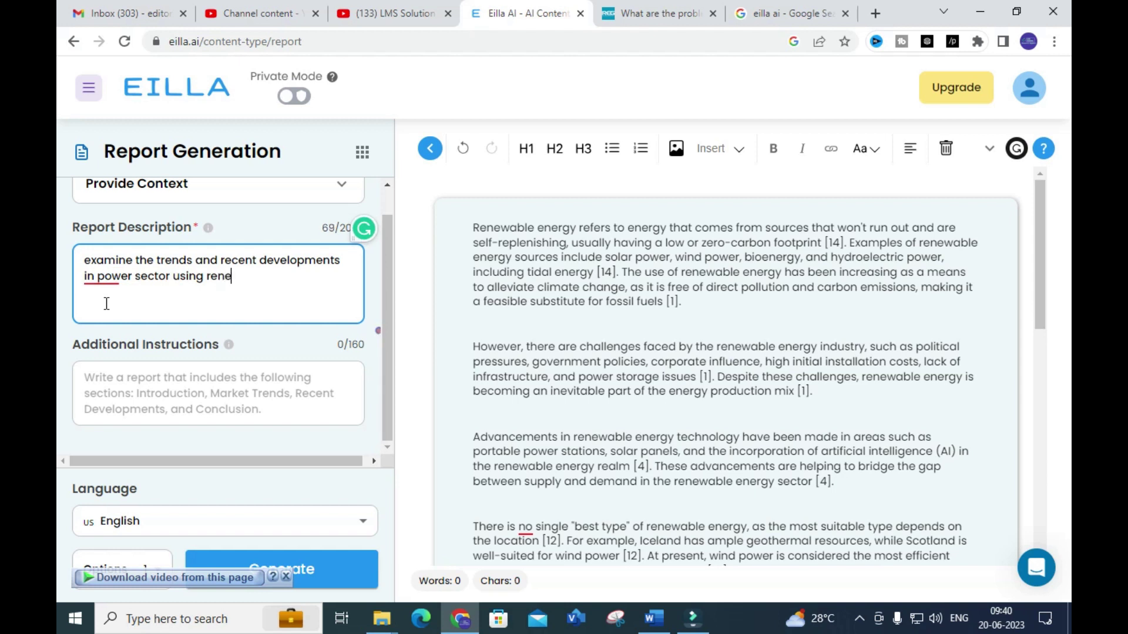
pyautogui.write('wable energy')
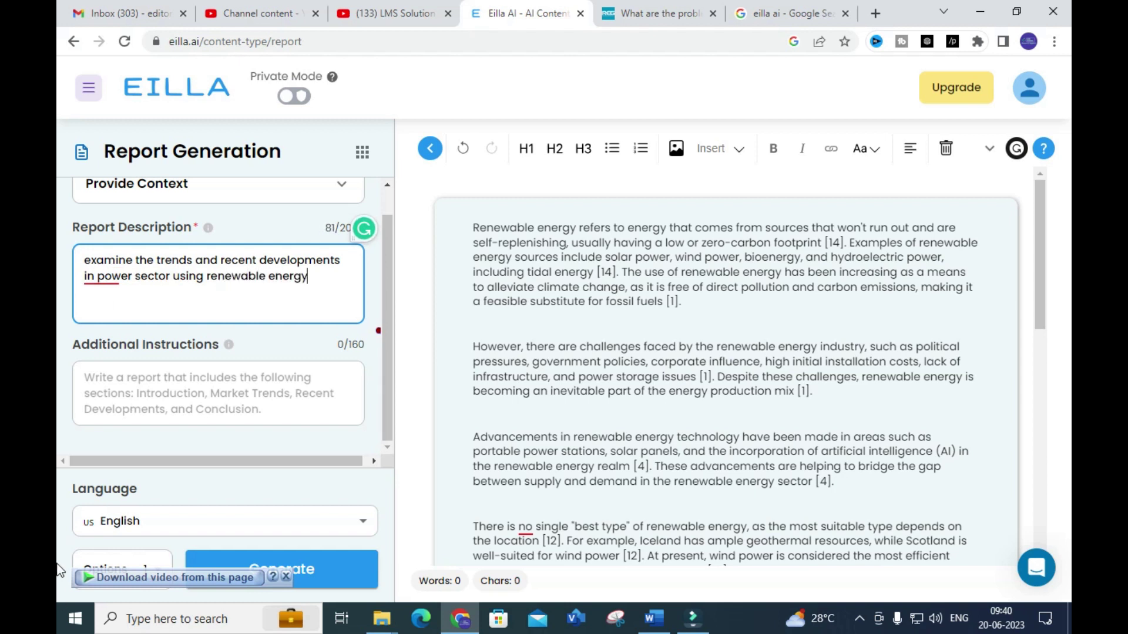
pyautogui.click(284, 572)
pyautogui.click(250, 574)
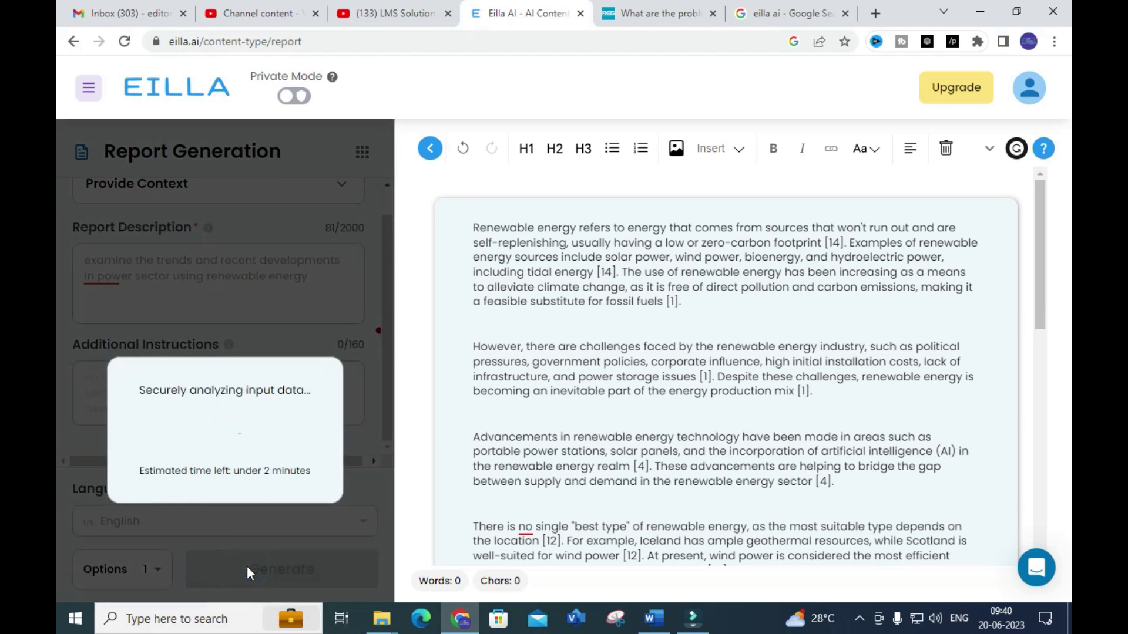
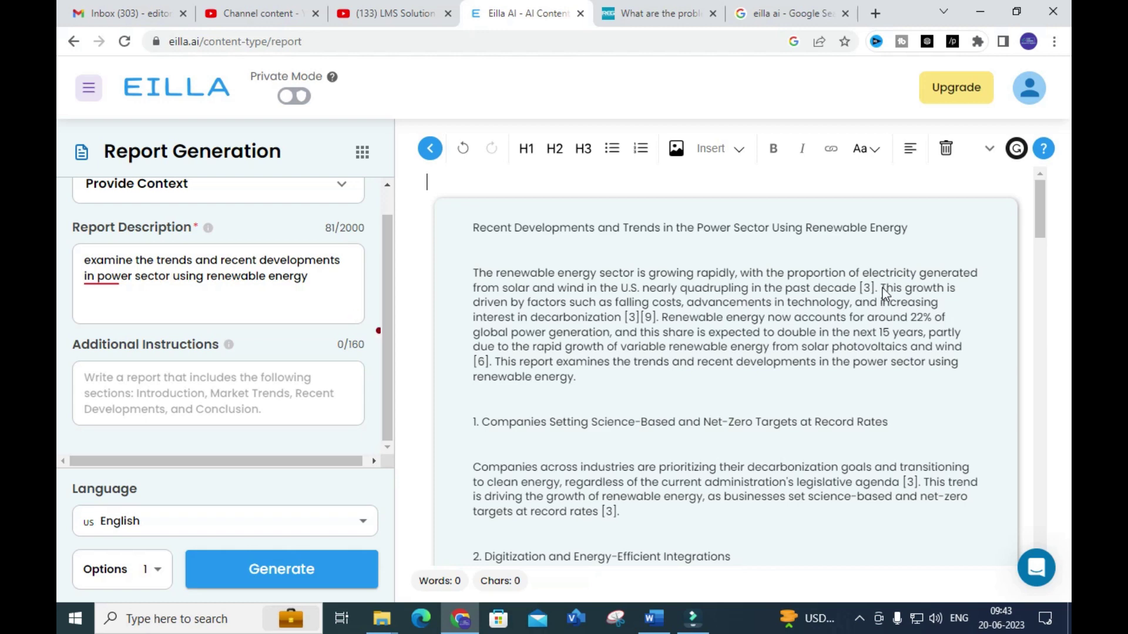
# Review the generated power sector report, including its numbered sections and cited sources
pyautogui.scroll(-10, 751, 317)
pyautogui.scroll(10, 740, 315)
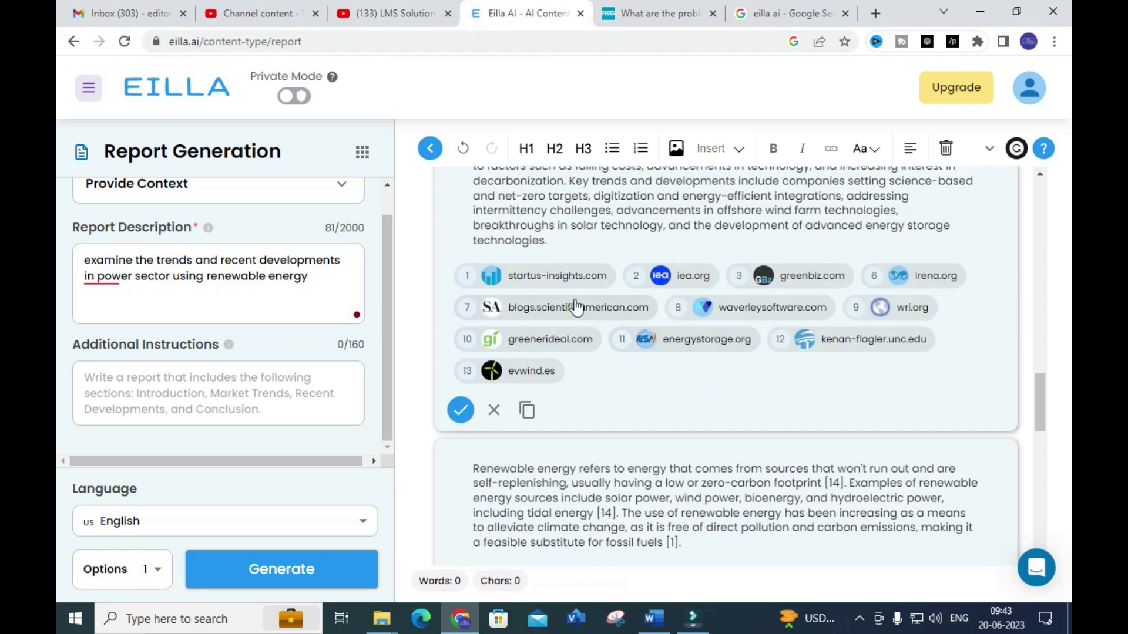
pyautogui.scroll(5, 594, 347)
pyautogui.scroll(10, 594, 343)
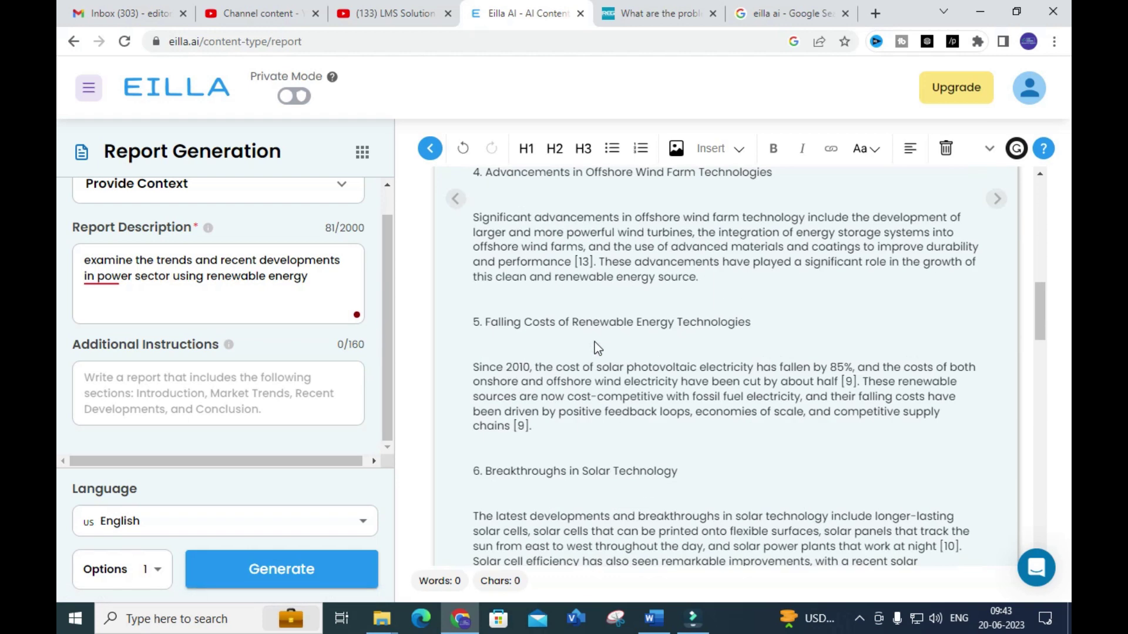
pyautogui.scroll(4, 492, 339)
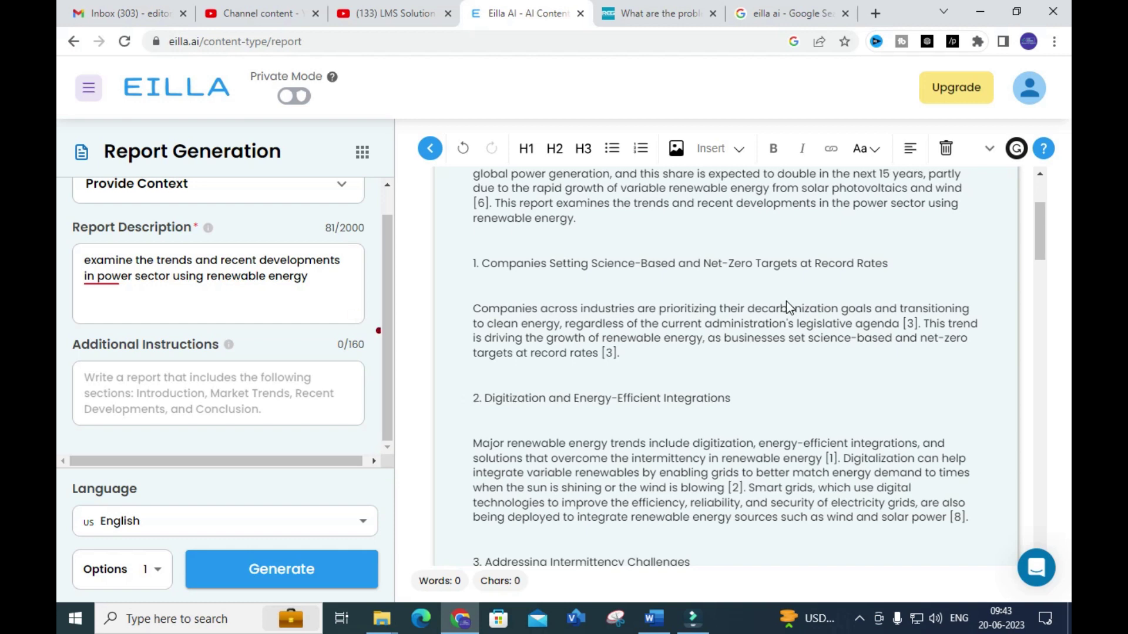
pyautogui.scroll(-3, 531, 439)
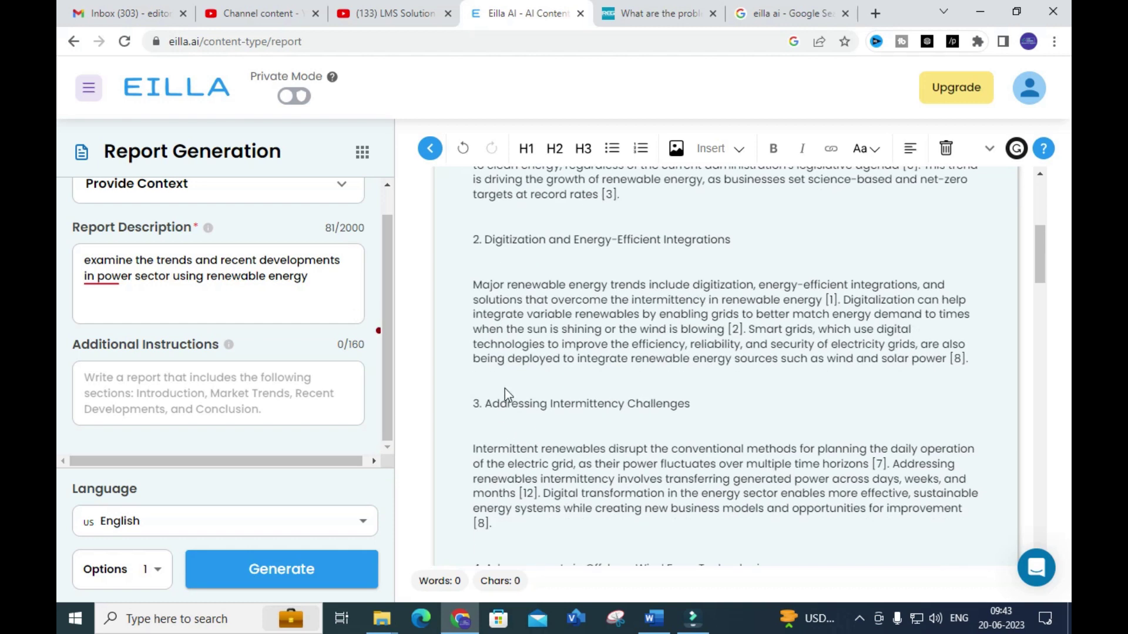
# Review the rest of the power sector report, from the digitization section through the conclusion, and return to its beginning
pyautogui.scroll(-3, 537, 405)
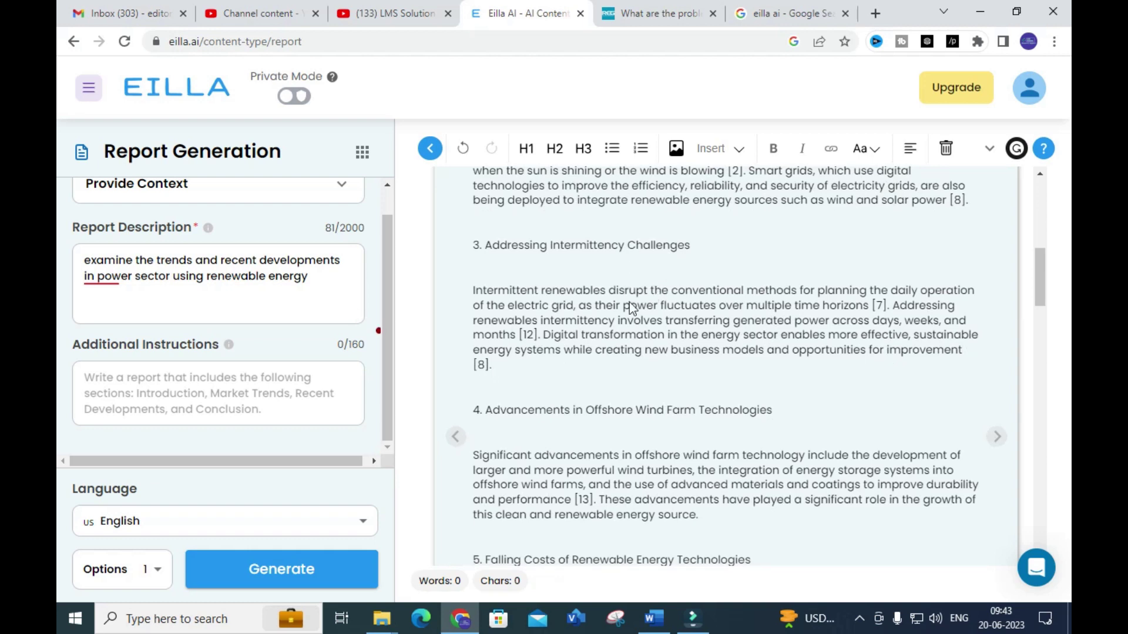
pyautogui.scroll(-2, 606, 359)
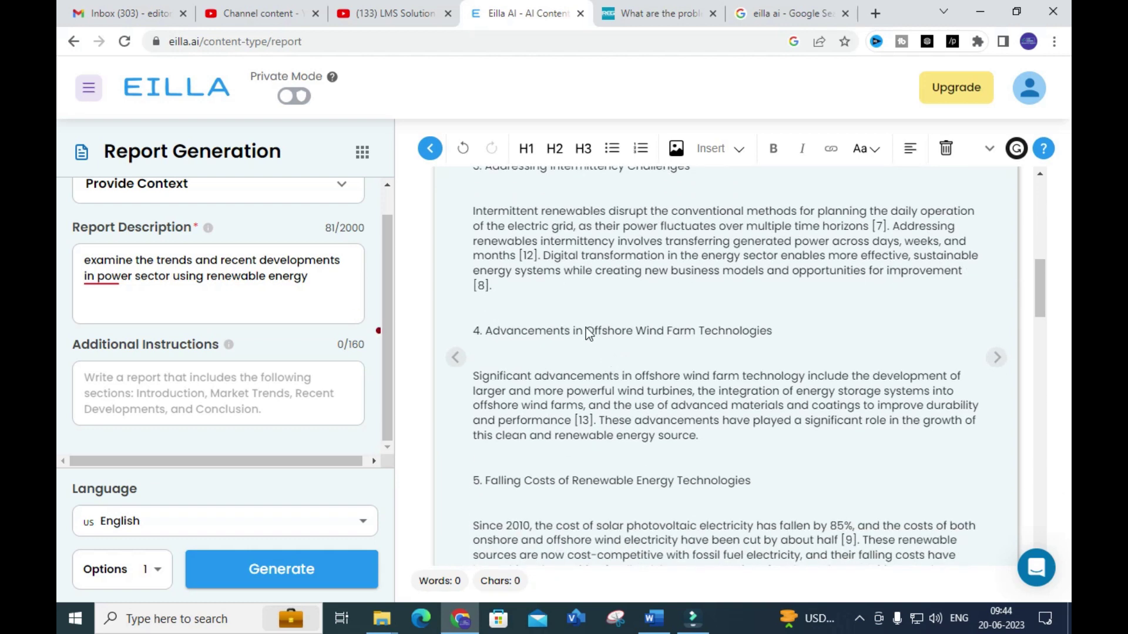
pyautogui.scroll(-4, 586, 329)
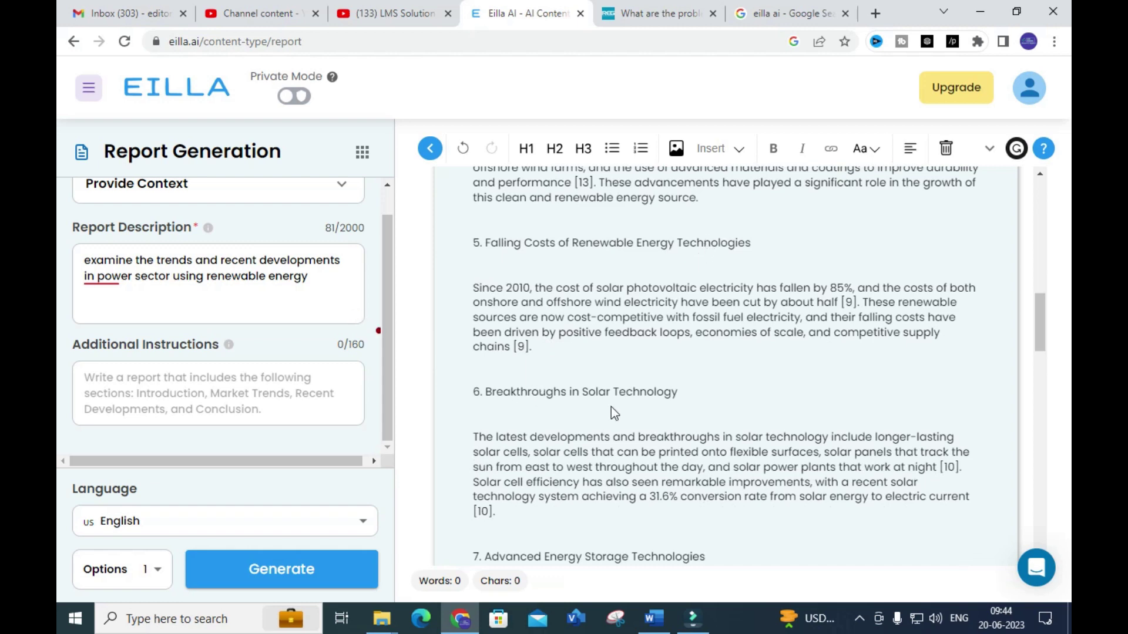
pyautogui.scroll(-4, 683, 393)
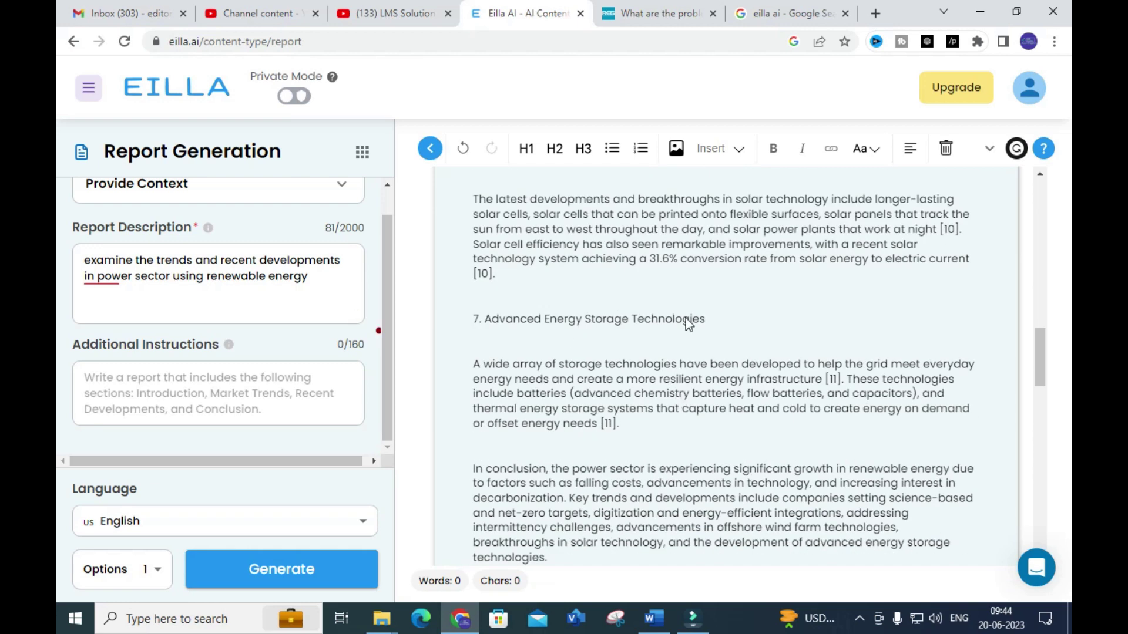
pyautogui.scroll(-5, 681, 328)
pyautogui.scroll(20, 669, 337)
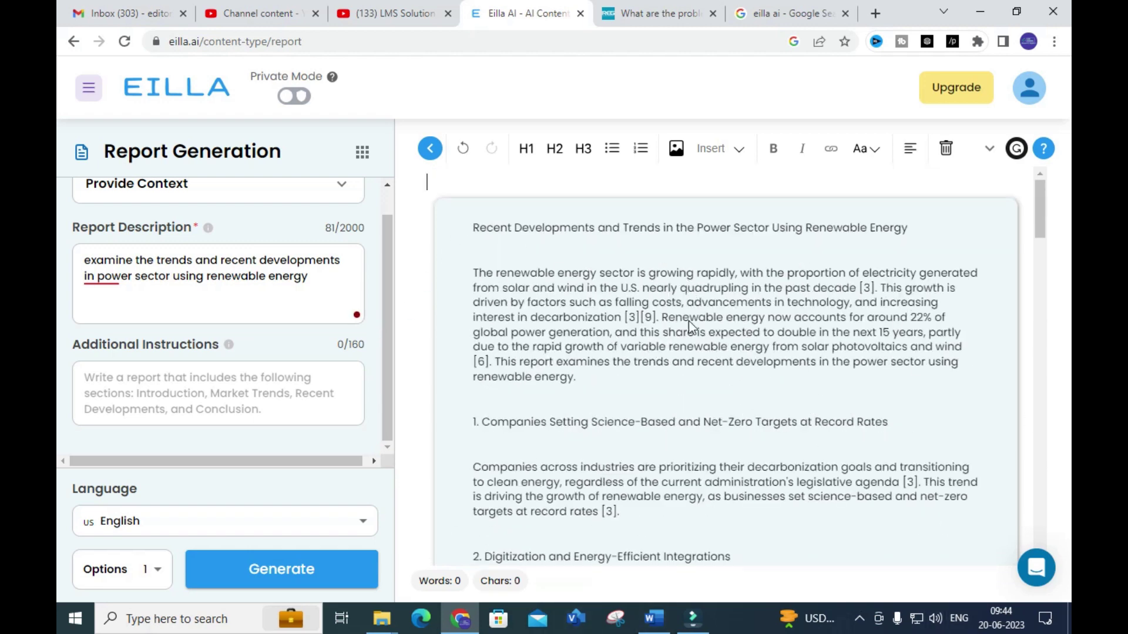
# Return to the template library, open the Content Improver template from the HR category and dismiss its introductory video
pyautogui.click(73, 42)
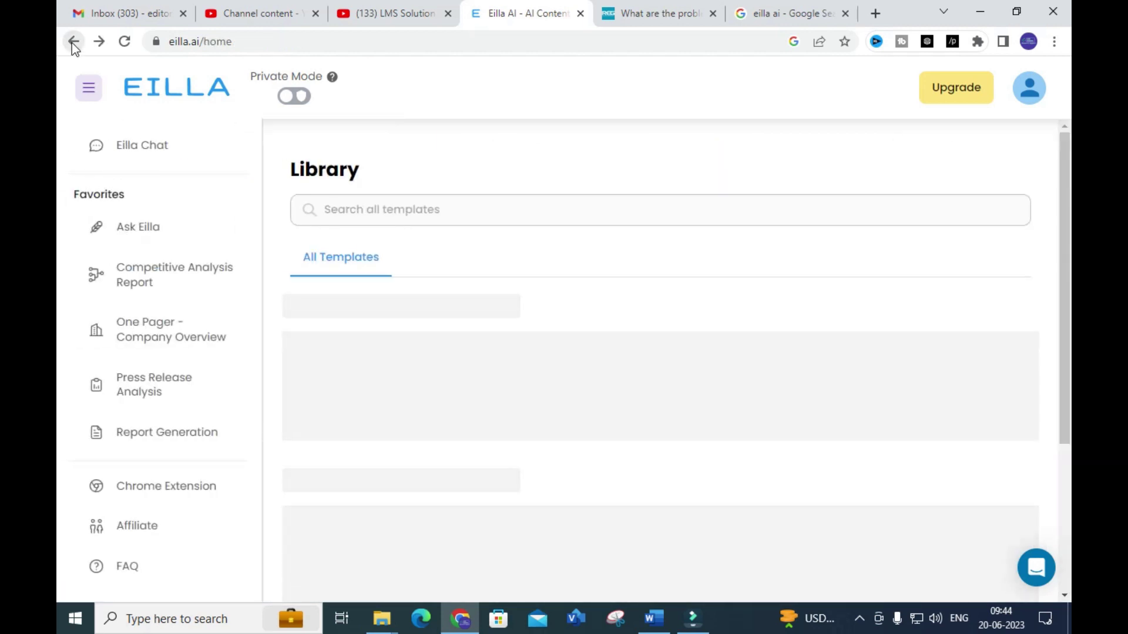
pyautogui.scroll(-5, 624, 315)
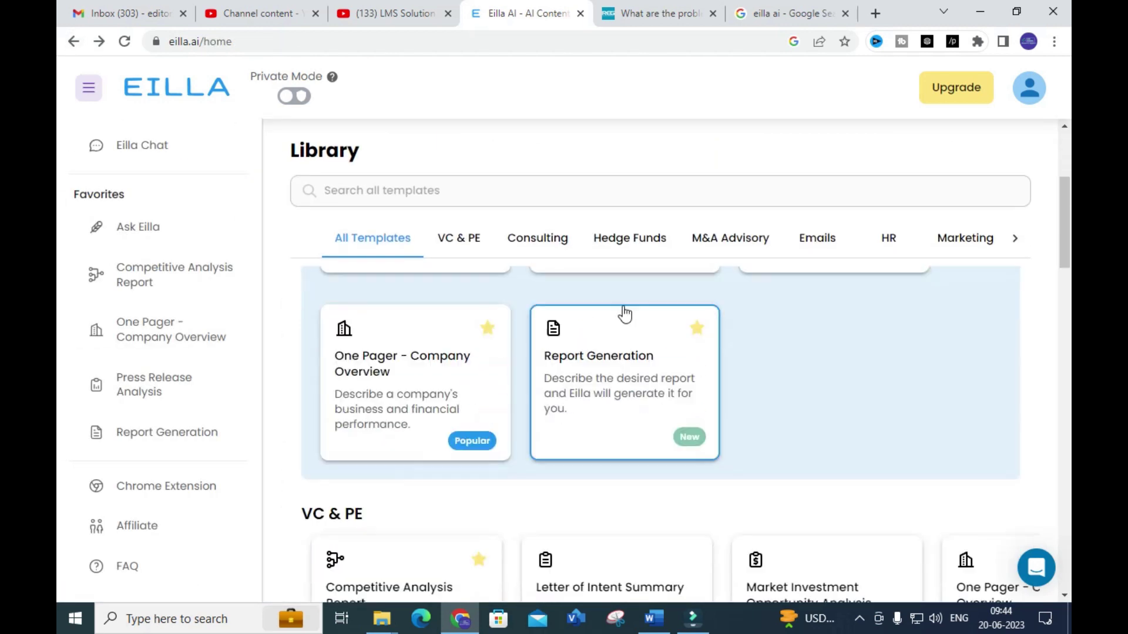
pyautogui.scroll(-4, 624, 314)
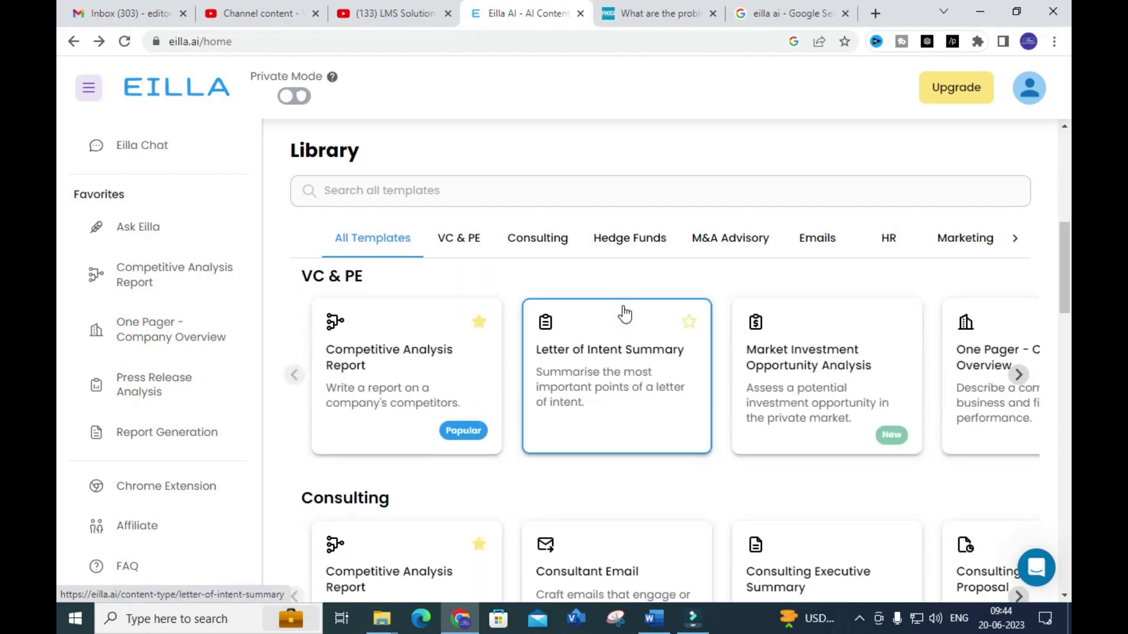
pyautogui.scroll(-8, 624, 314)
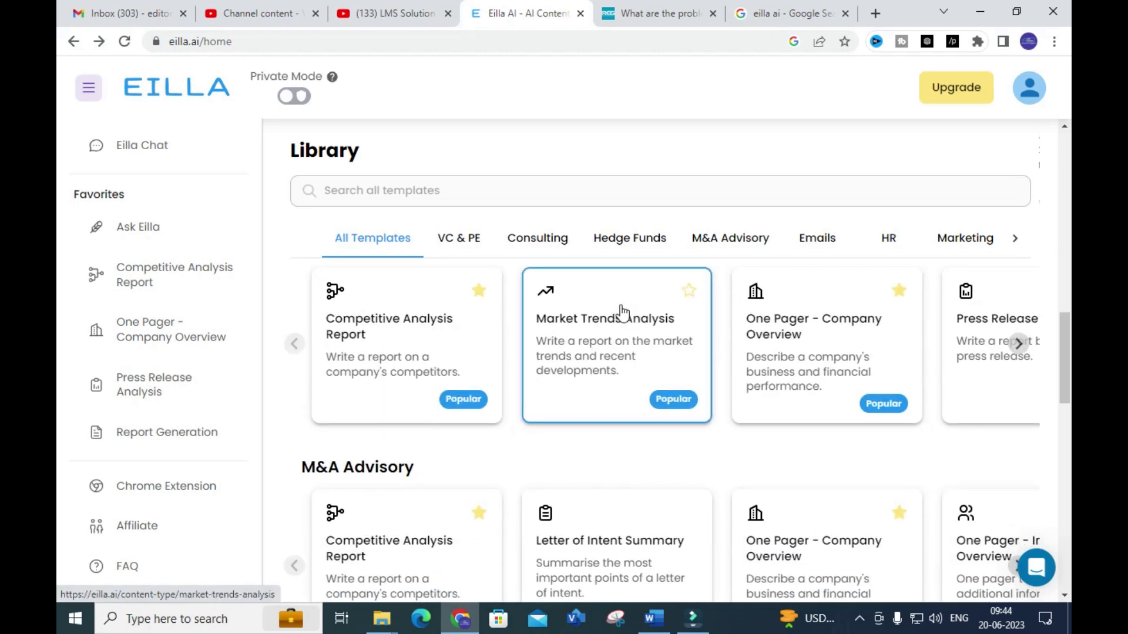
pyautogui.scroll(-3, 622, 312)
pyautogui.scroll(-3, 622, 311)
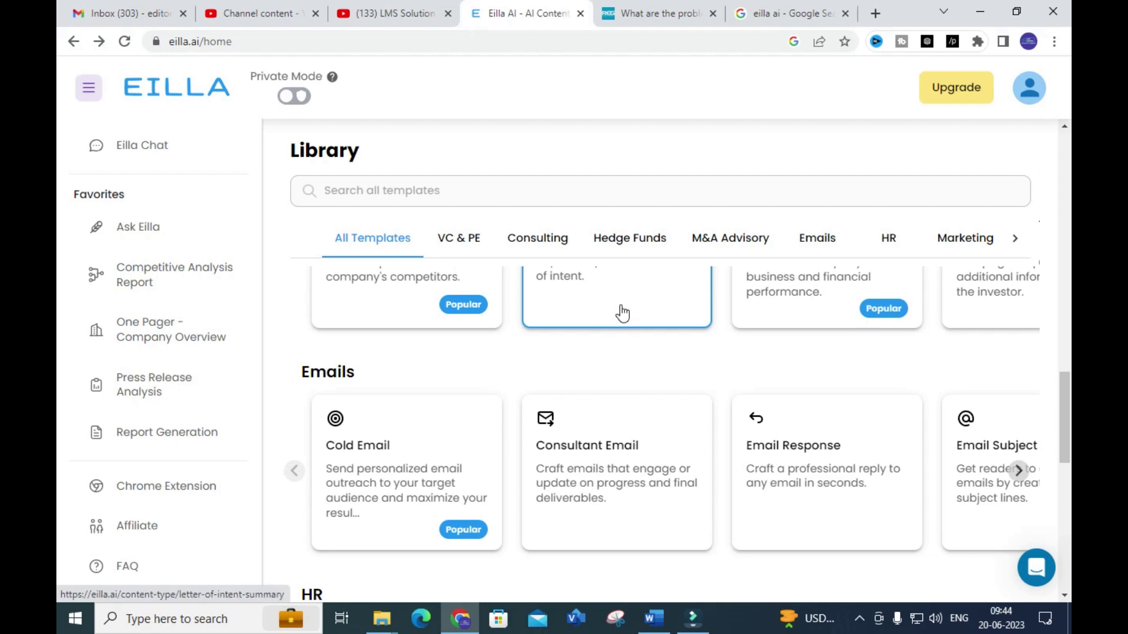
pyautogui.scroll(-4, 623, 313)
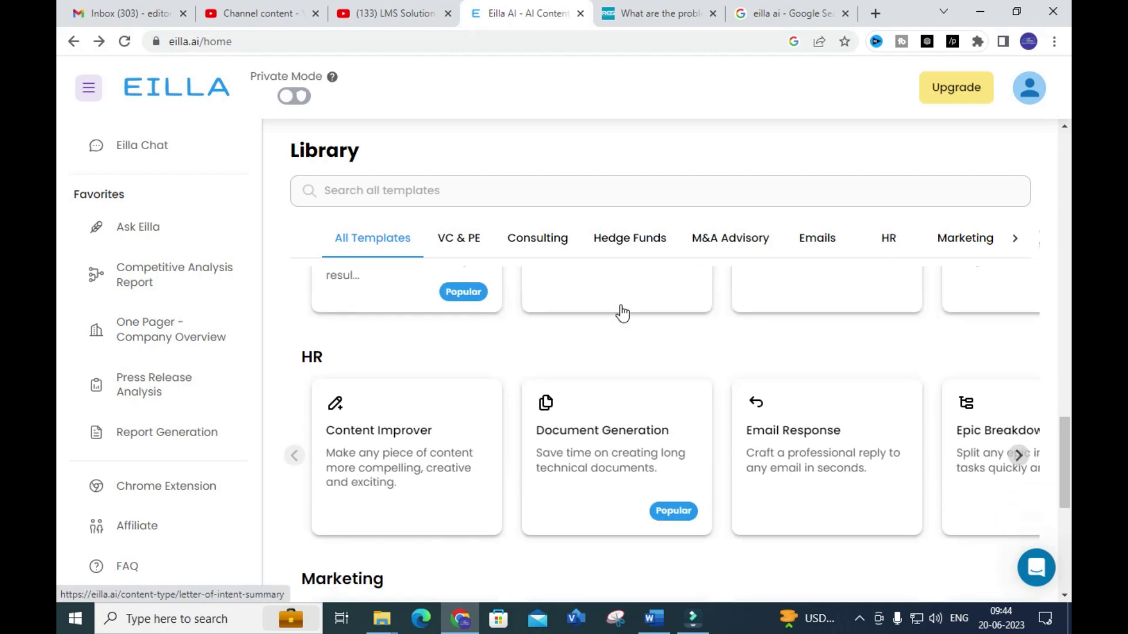
pyautogui.click(362, 452)
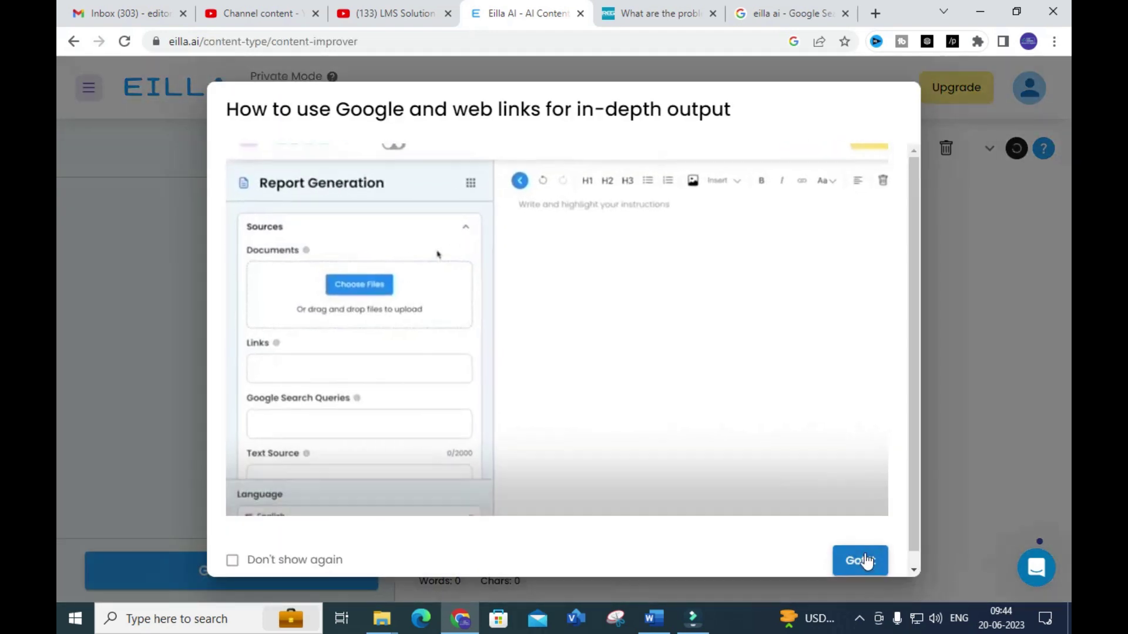
pyautogui.click(867, 560)
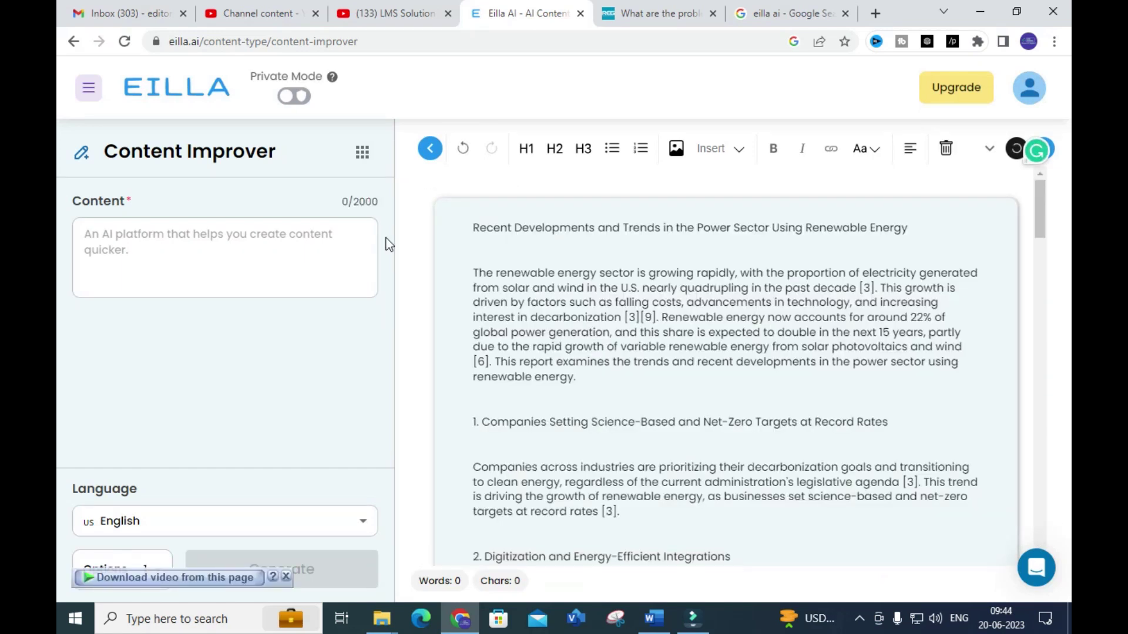
pyautogui.click(473, 272)
pyautogui.click(468, 271)
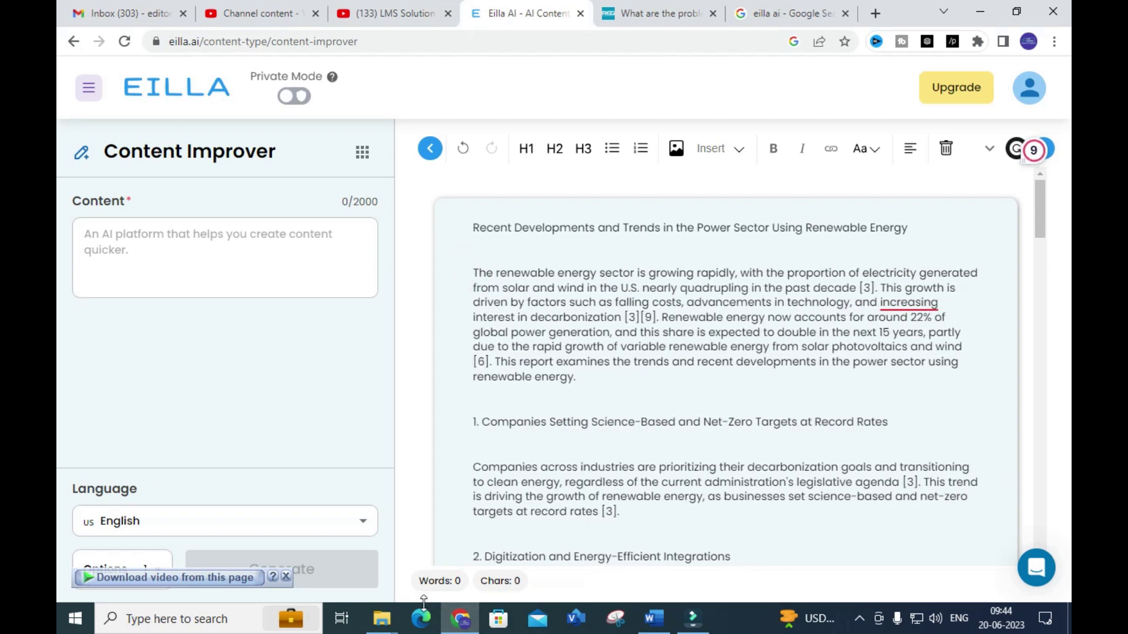
# Switch to File Explorer and open the "BASICS OF PV" Word document from the personal folder on Local Disk (E:)
pyautogui.moveTo(382, 616)
pyautogui.click(461, 559)
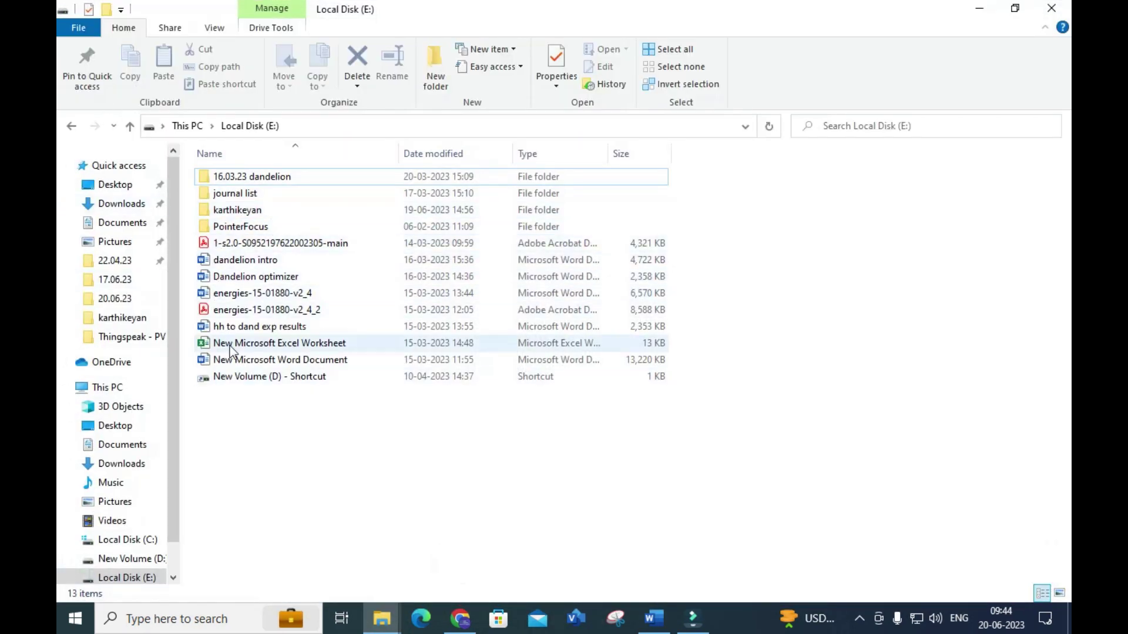
pyautogui.click(132, 128)
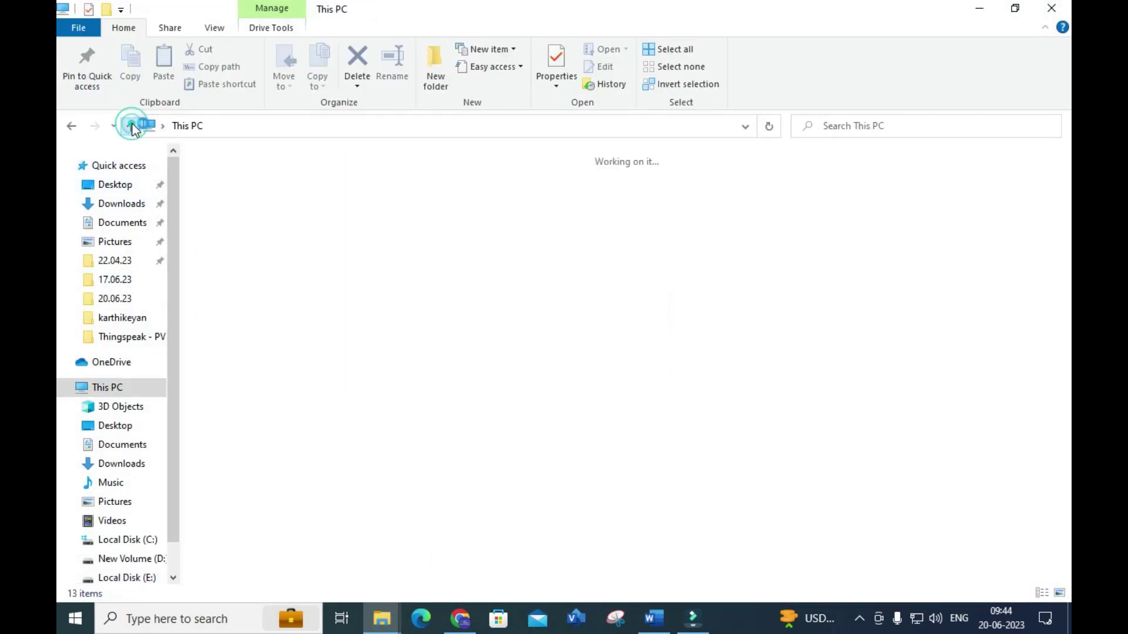
pyautogui.doubleClick(638, 312)
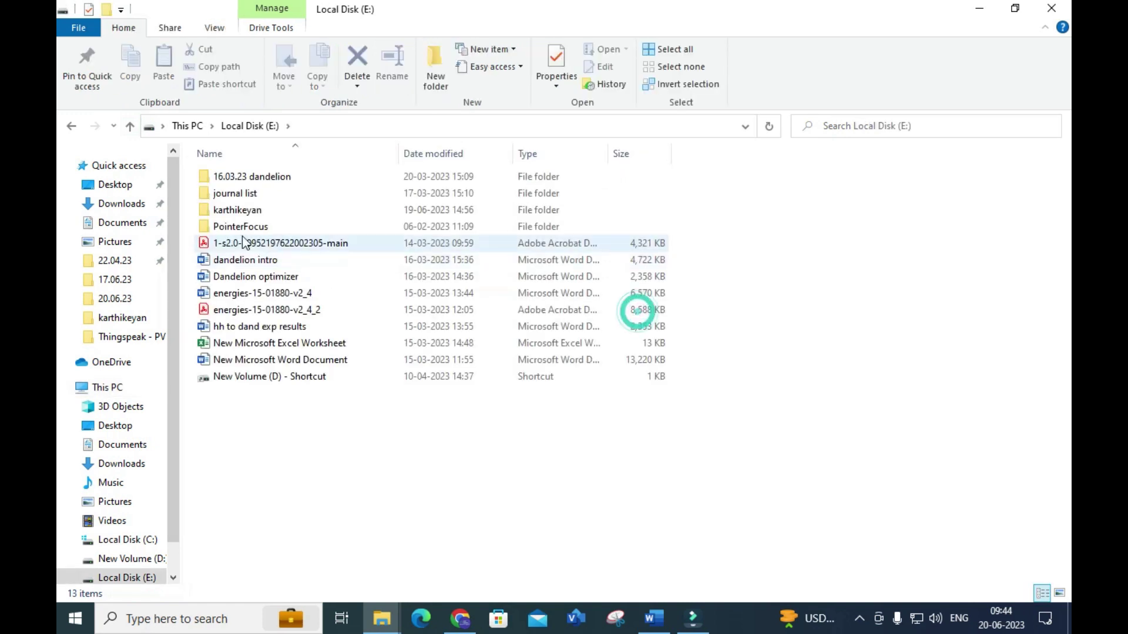
pyautogui.doubleClick(239, 211)
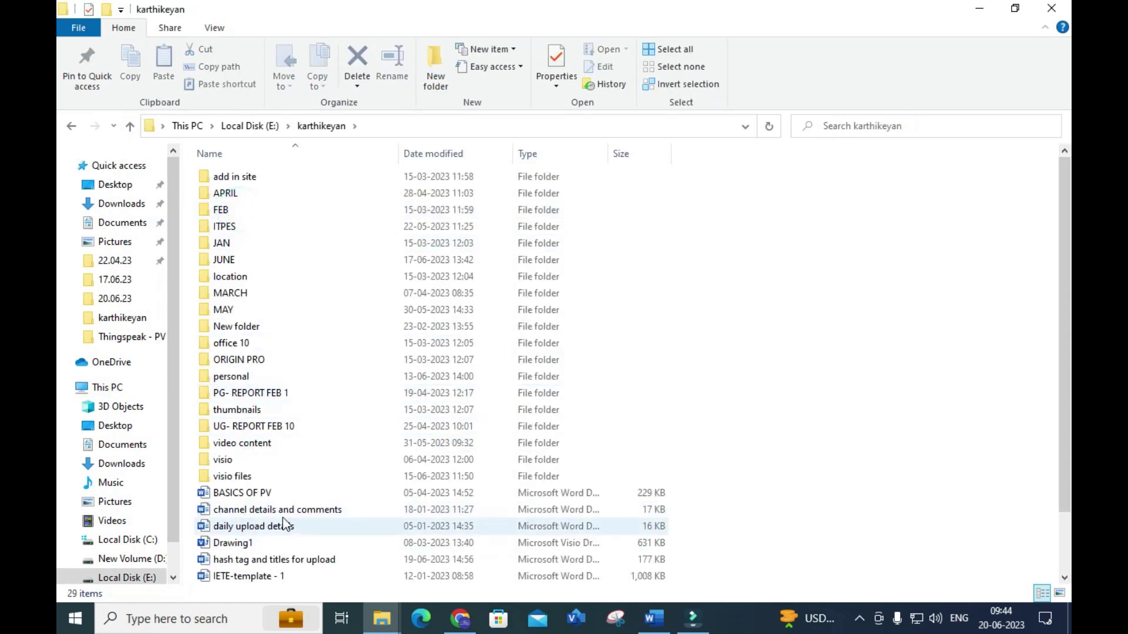
pyautogui.doubleClick(270, 494)
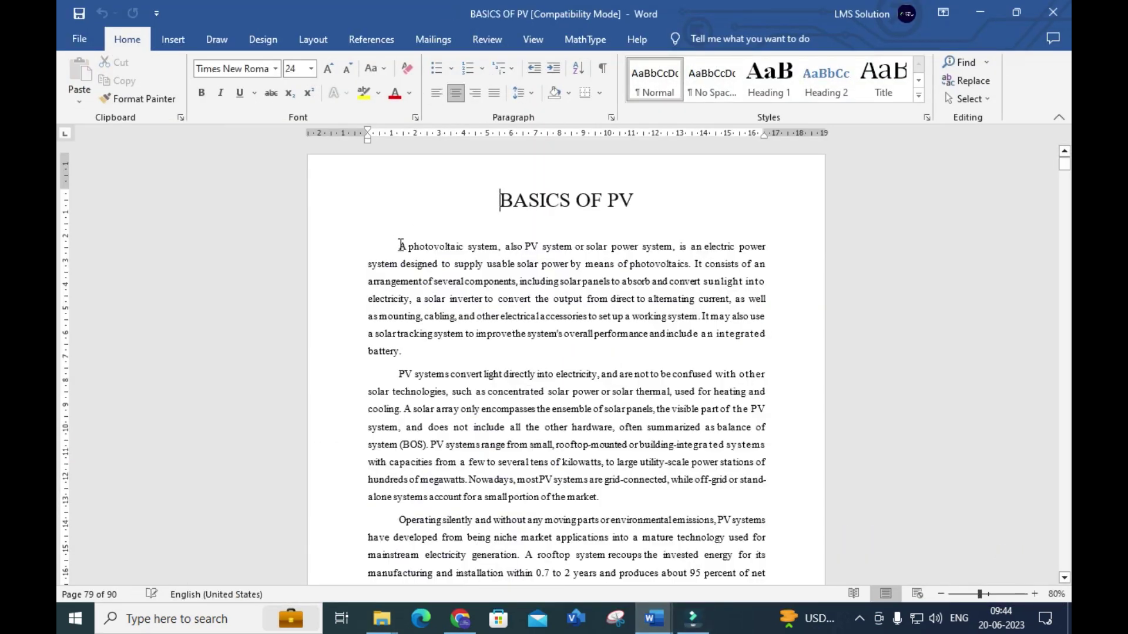
# Copy the first paragraph about photovoltaic systems from the Word document into the Content Improver's Content field in Chrome
pyautogui.moveTo(400, 244); pyautogui.dragTo(482, 360)
pyautogui.hotkey('ctrl', 'c')
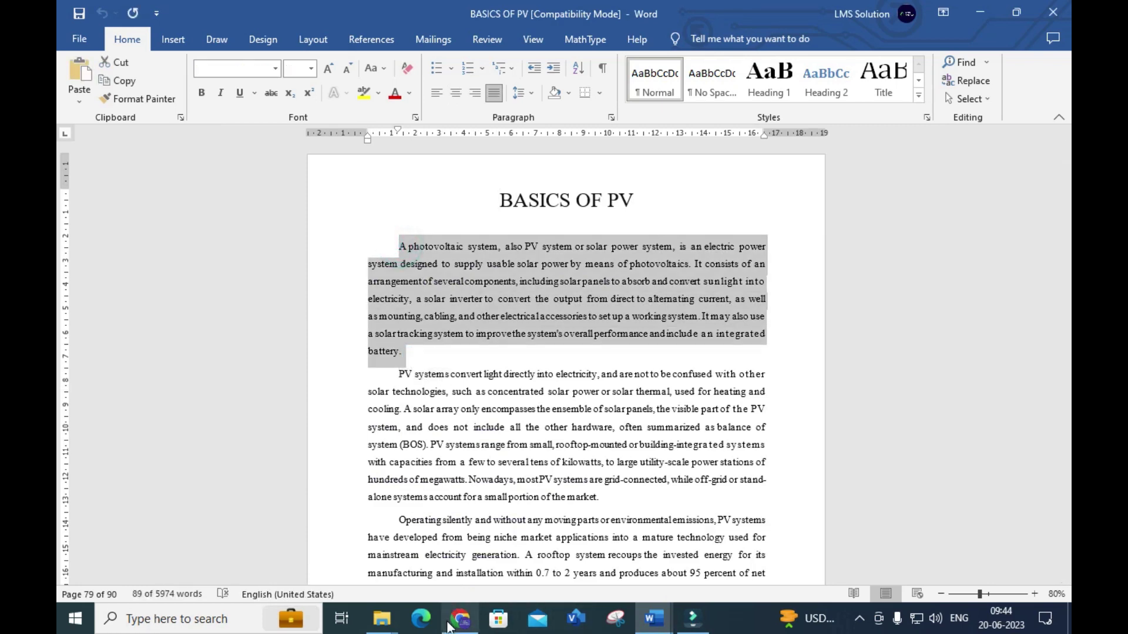
pyautogui.click(460, 618)
pyautogui.click(221, 248)
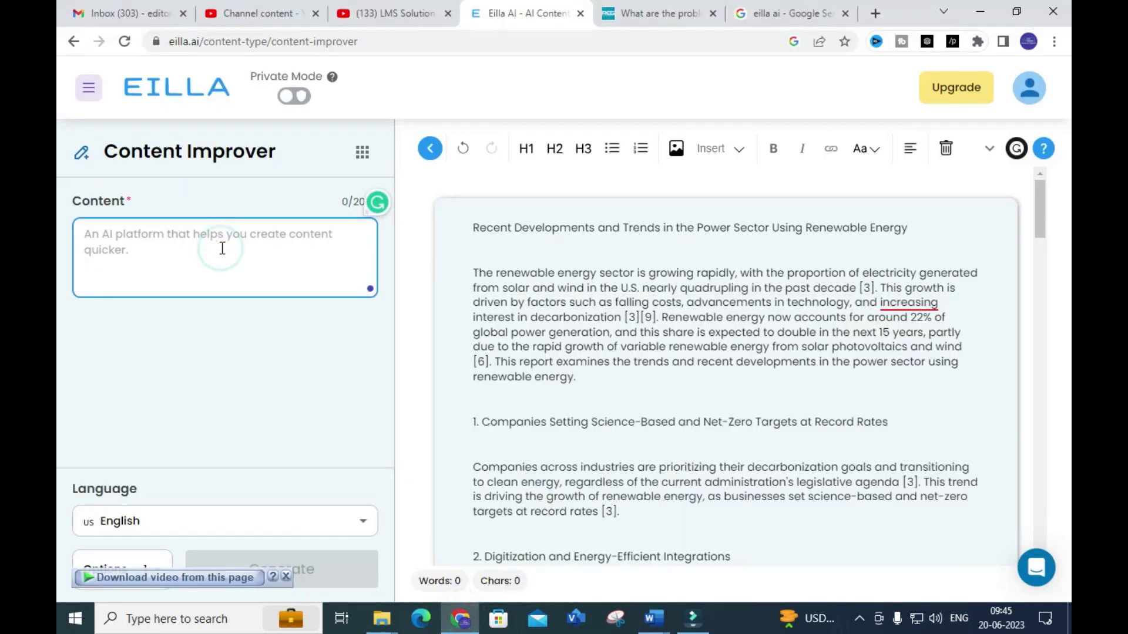
pyautogui.hotkey('ctrl', 'v')
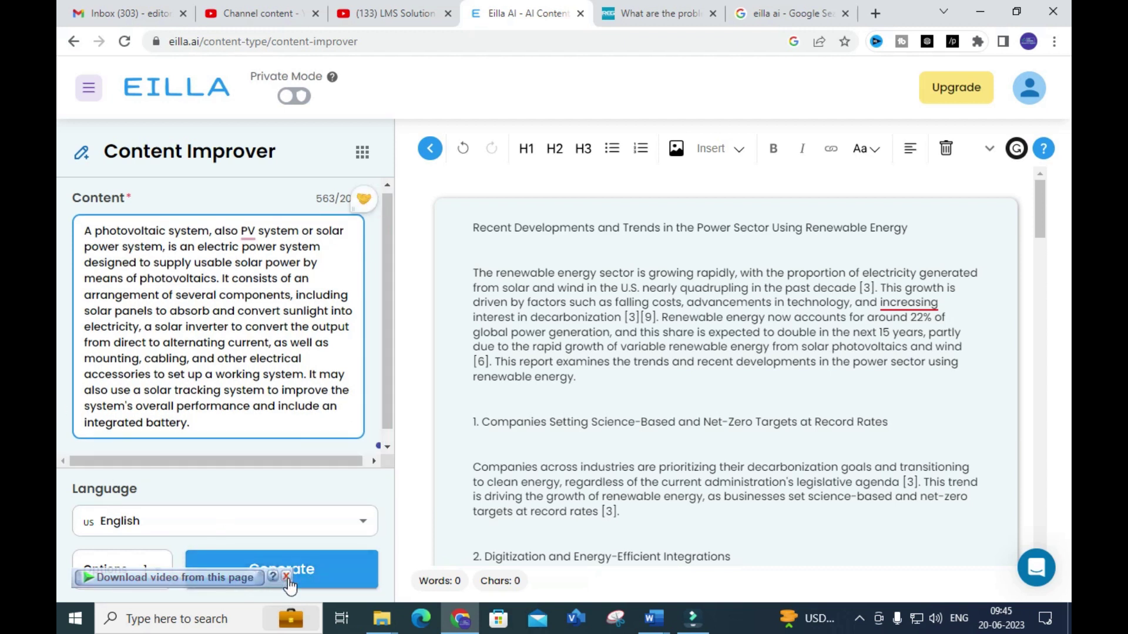
# Dismiss the video download overlay and try to generate improved content from the photovoltaic paragraph with Options kept at 1
pyautogui.click(274, 579)
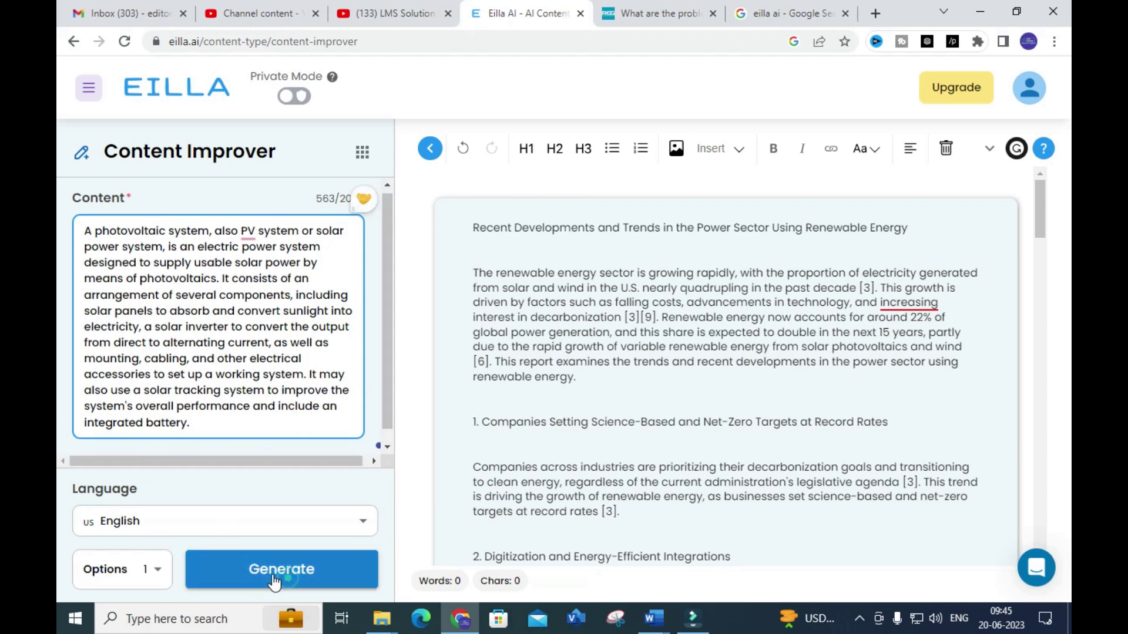
pyautogui.click(157, 568)
pyautogui.click(205, 483)
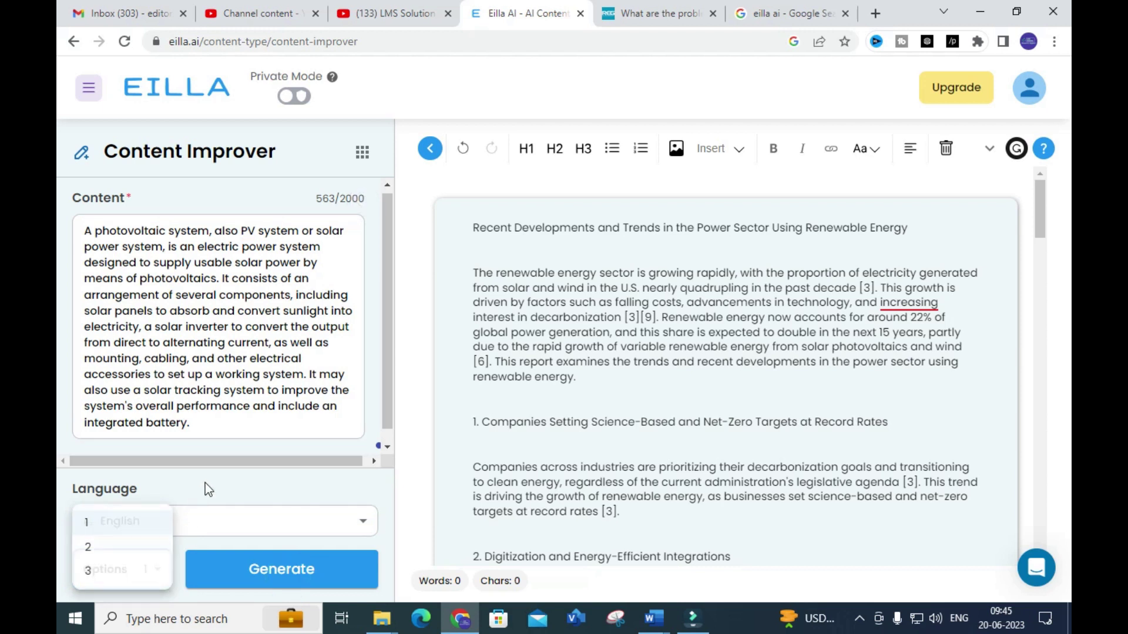
pyautogui.click(274, 583)
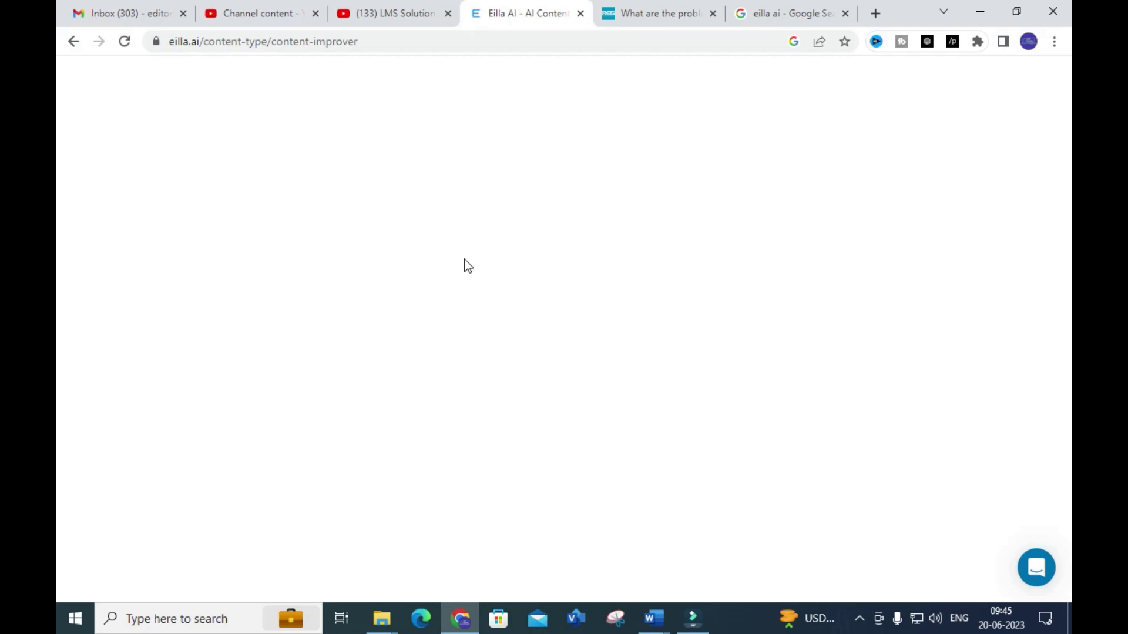
# Reload the blank Content Improver page and dismiss its introductory video
pyautogui.click(418, 5)
pyautogui.click(508, 5)
pyautogui.click(644, 4)
pyautogui.click(510, 2)
pyautogui.press('F5')
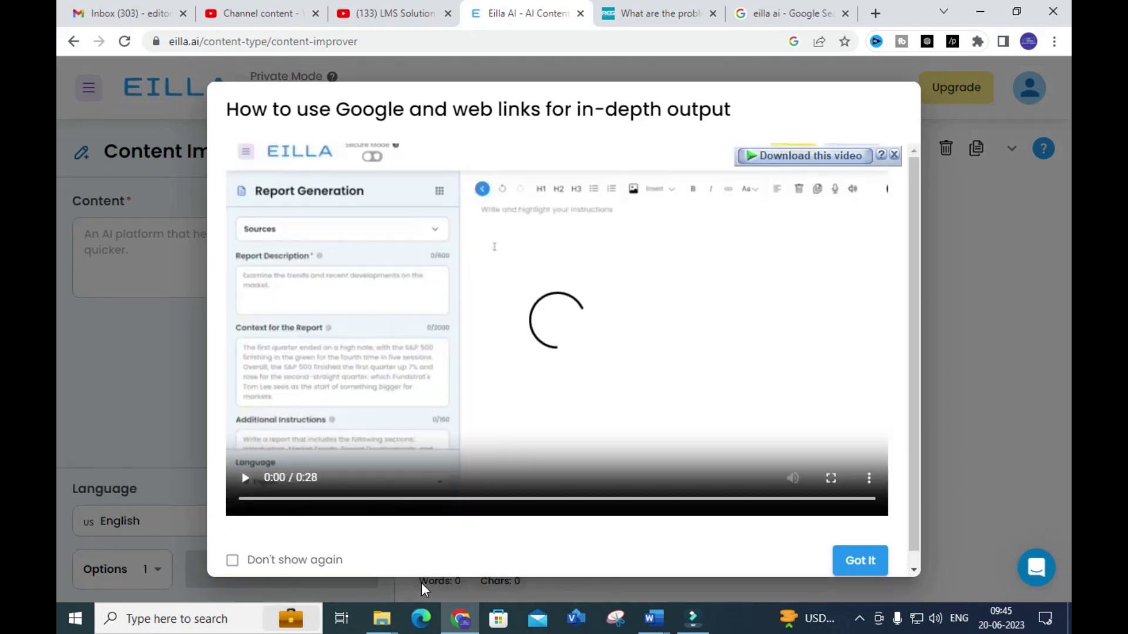
pyautogui.click(860, 557)
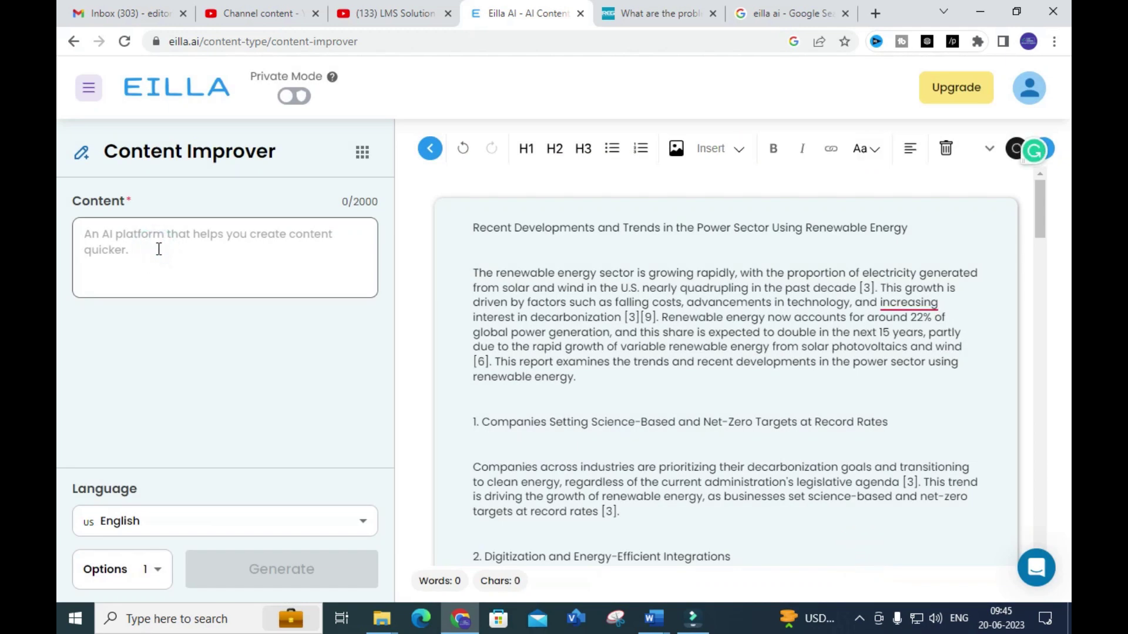
# Paste the copied photovoltaic system paragraph into the Content field again and try to generate the improved version
pyautogui.click(109, 235)
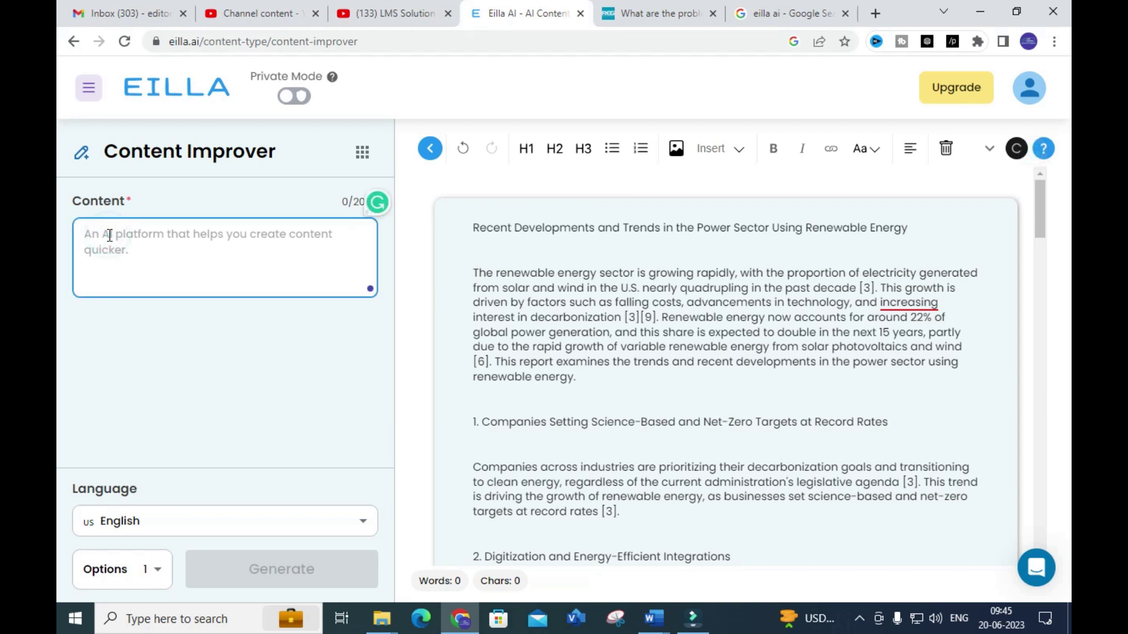
pyautogui.hotkey('ctrl', 'v')
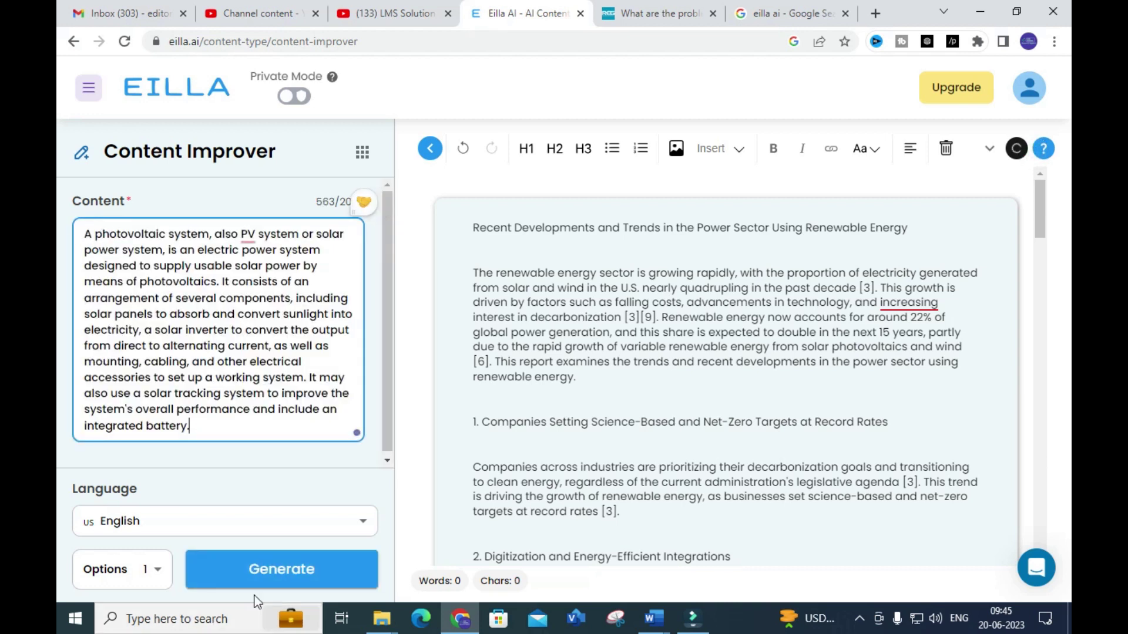
pyautogui.click(264, 572)
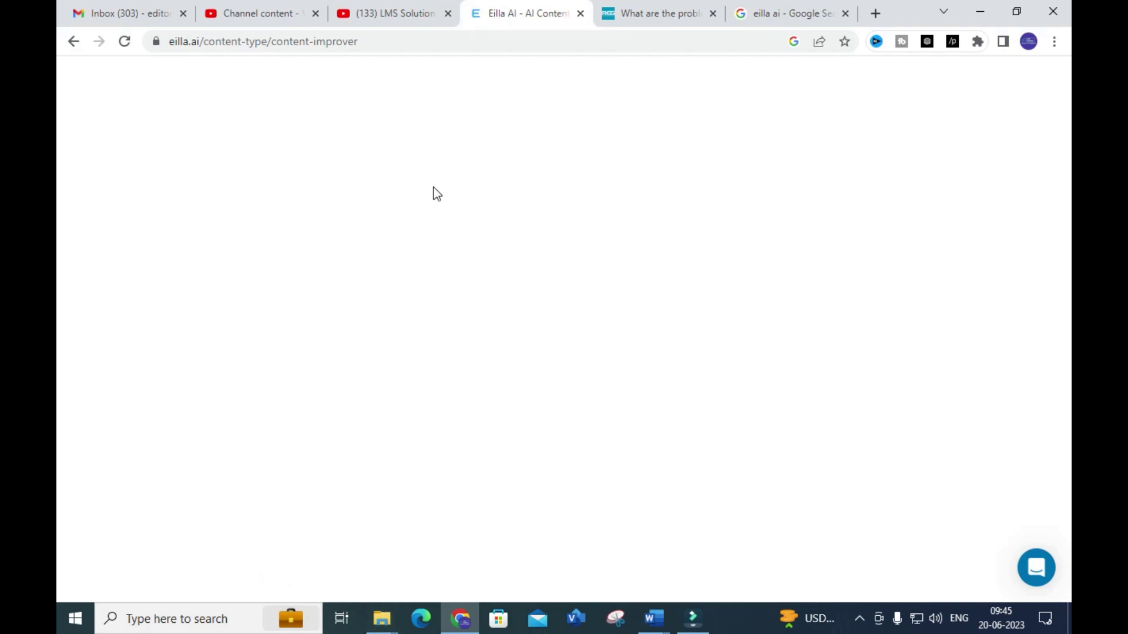
pyautogui.click(652, 13)
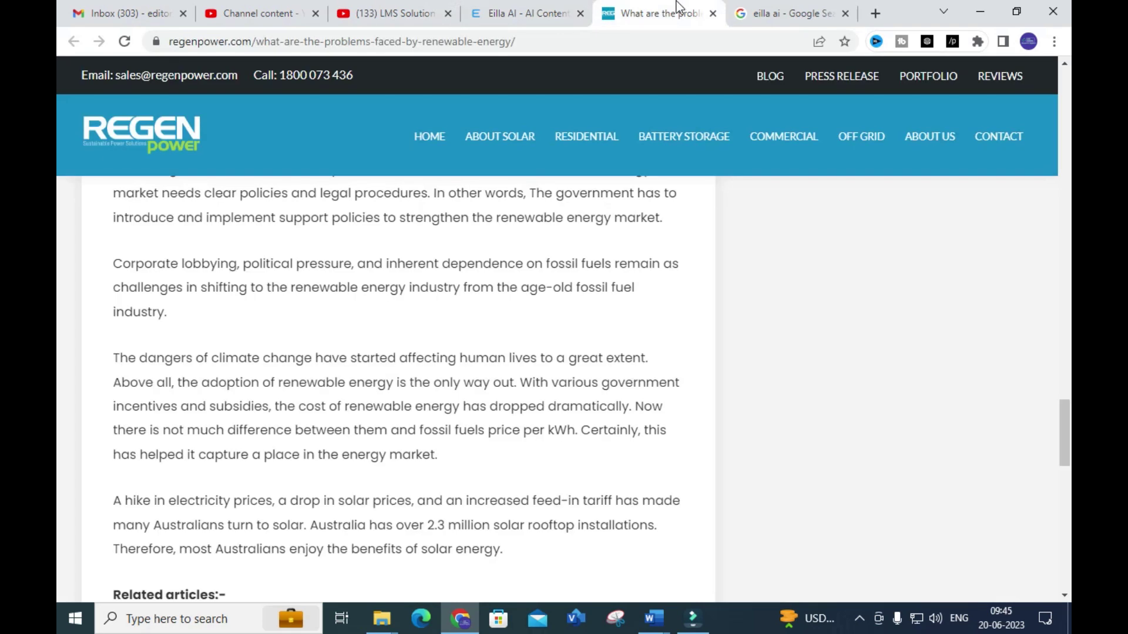
pyautogui.click(536, 7)
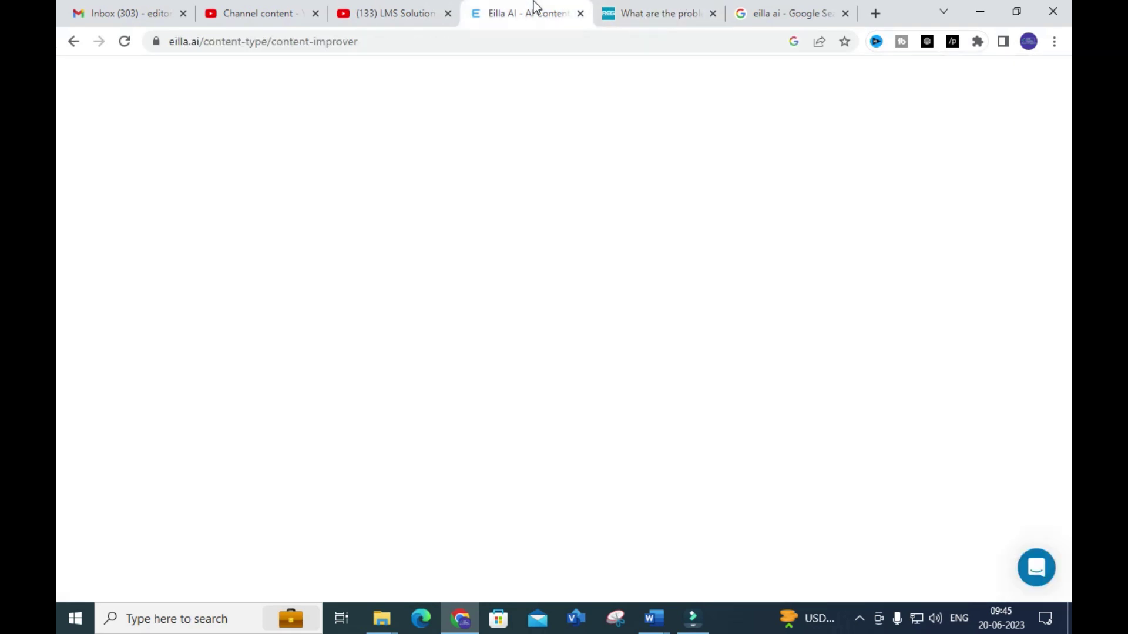
pyautogui.click(859, 620)
pyautogui.rightClick(858, 588)
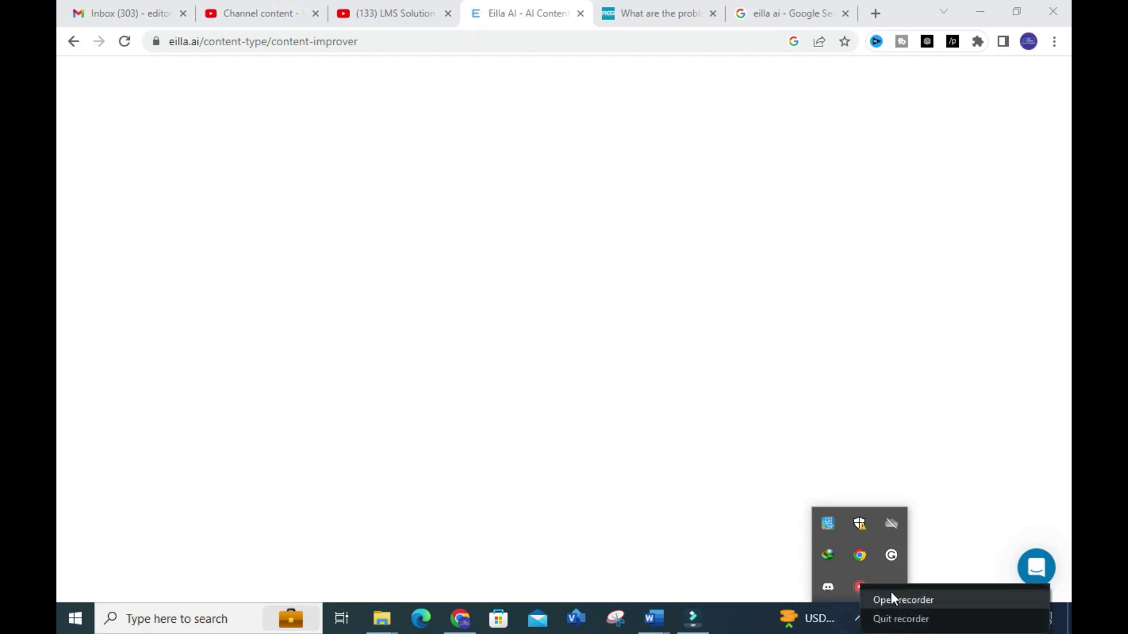
pyautogui.click(890, 598)
pyautogui.click(862, 566)
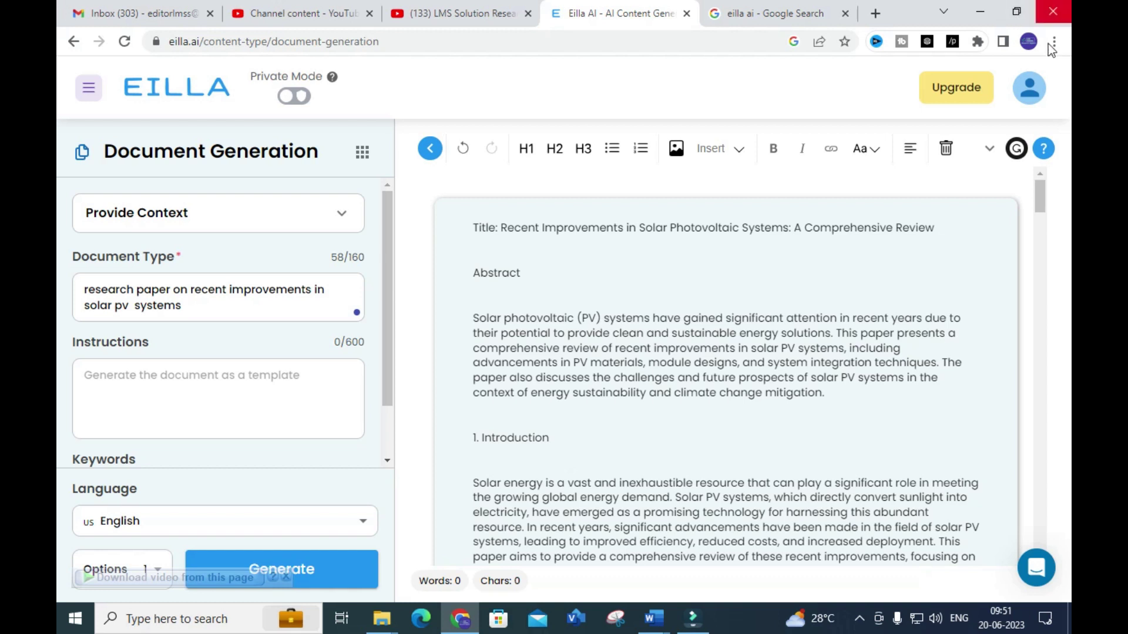
pyautogui.click(861, 622)
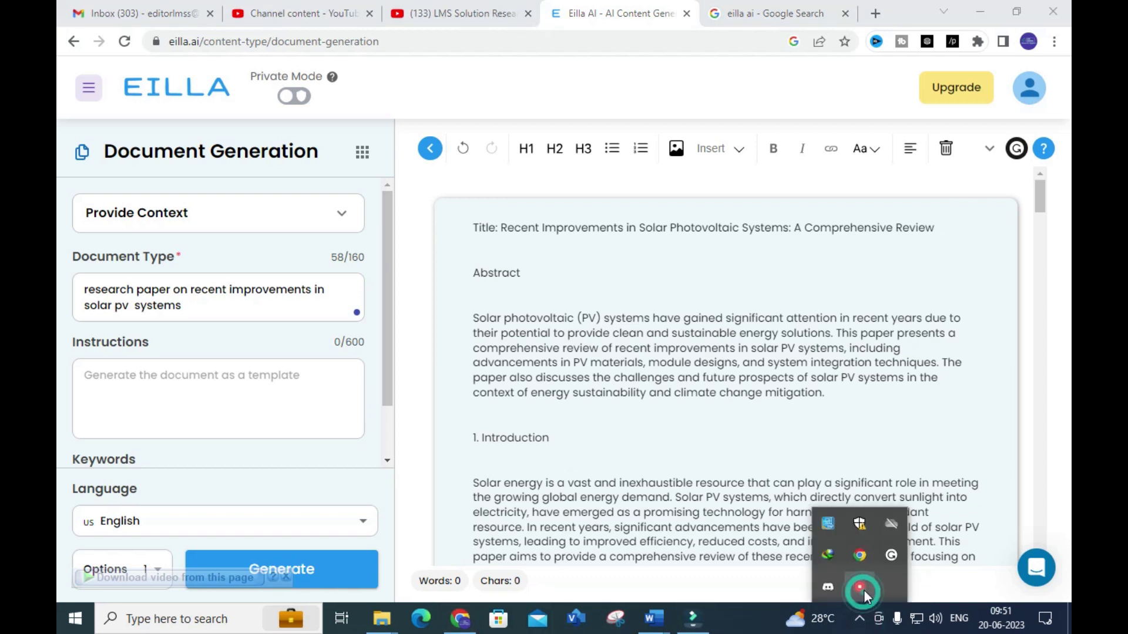
pyautogui.rightClick(863, 589)
pyautogui.click(899, 553)
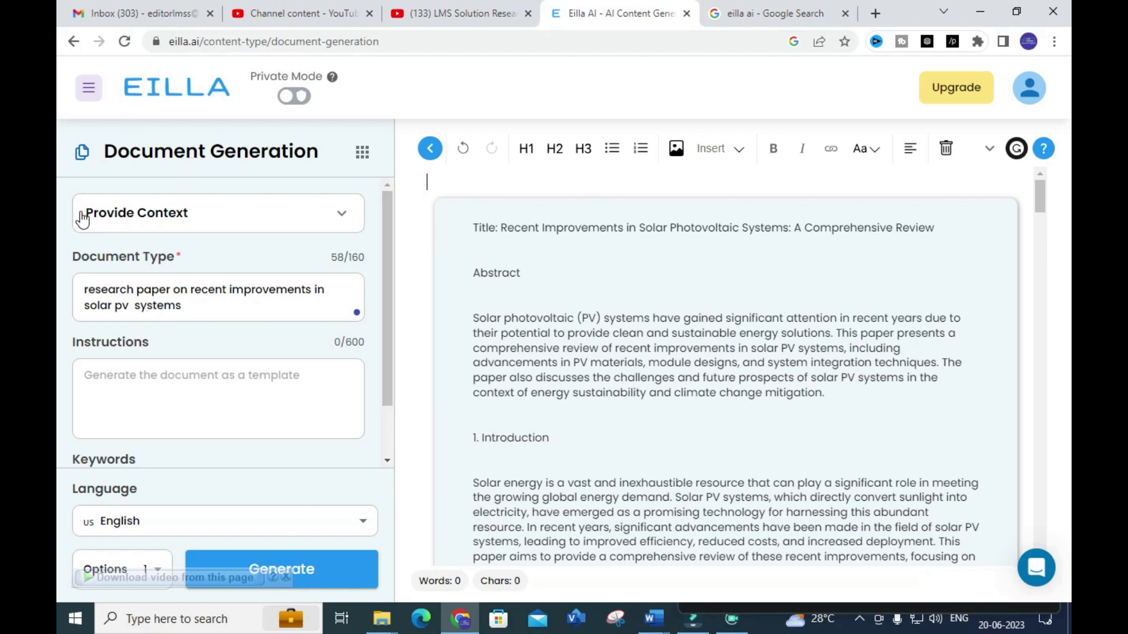
# Check the Document Type, Instructions and Keywords fields, and skim the generated solar PV paper from title to conclusion and back
pyautogui.click(189, 306)
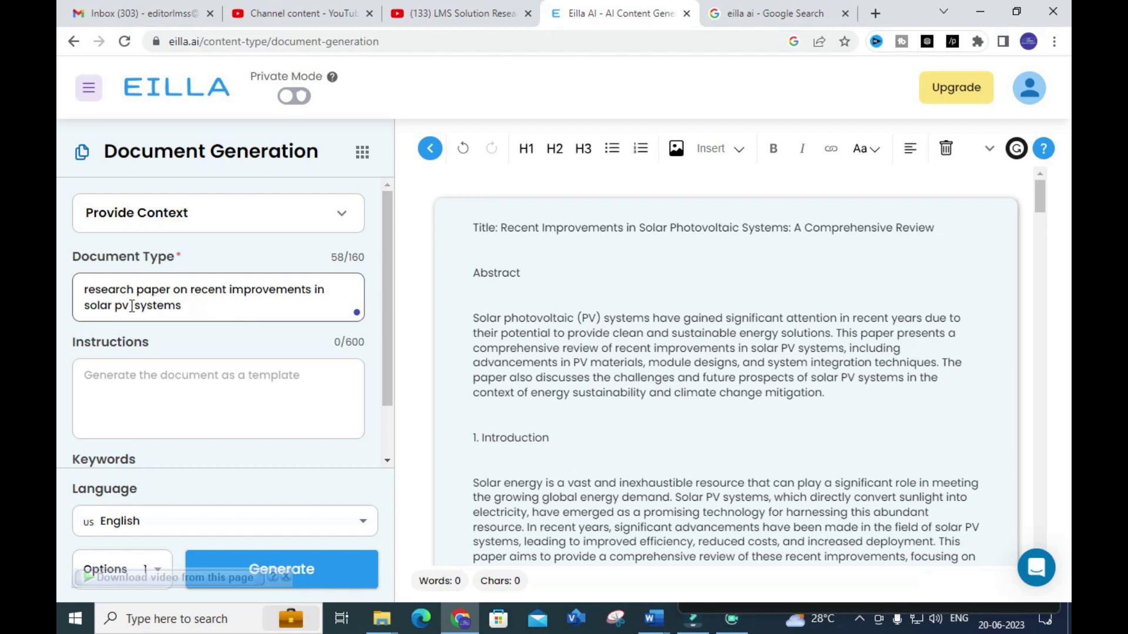
pyautogui.scroll(-2, 221, 382)
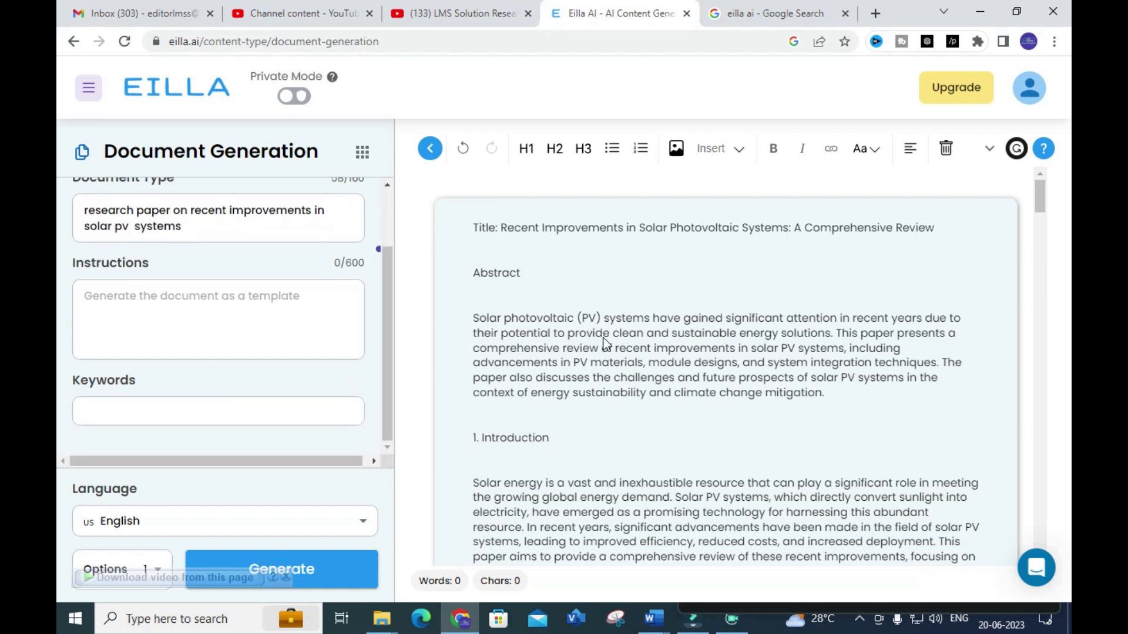
pyautogui.scroll(-4, 601, 346)
pyautogui.scroll(-15, 601, 347)
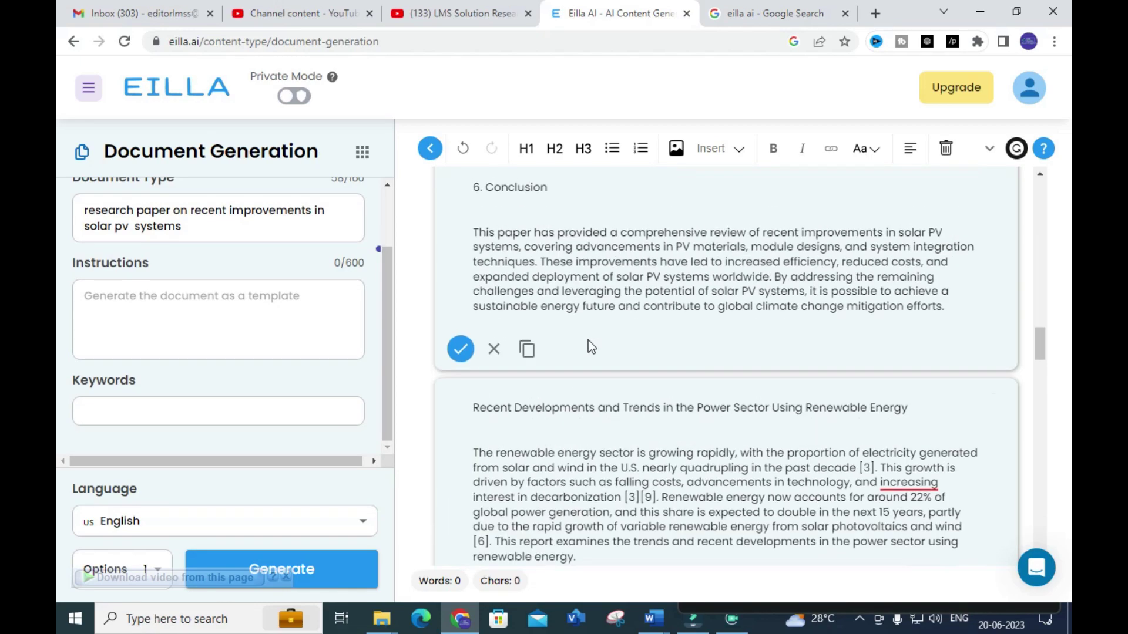
pyautogui.scroll(20, 591, 340)
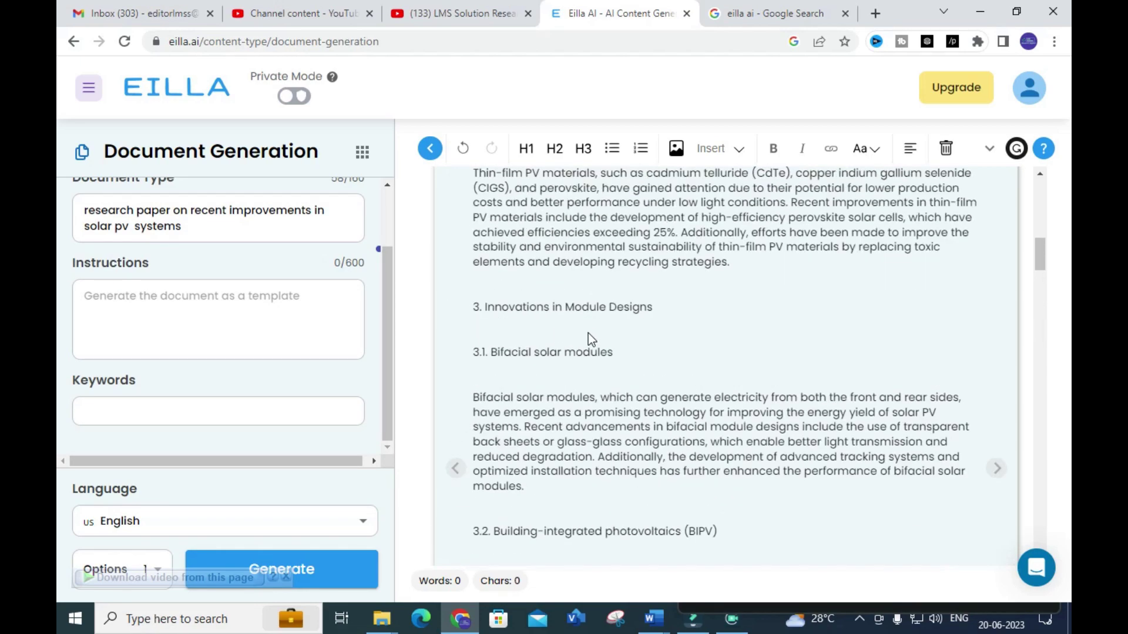
pyautogui.scroll(10, 587, 340)
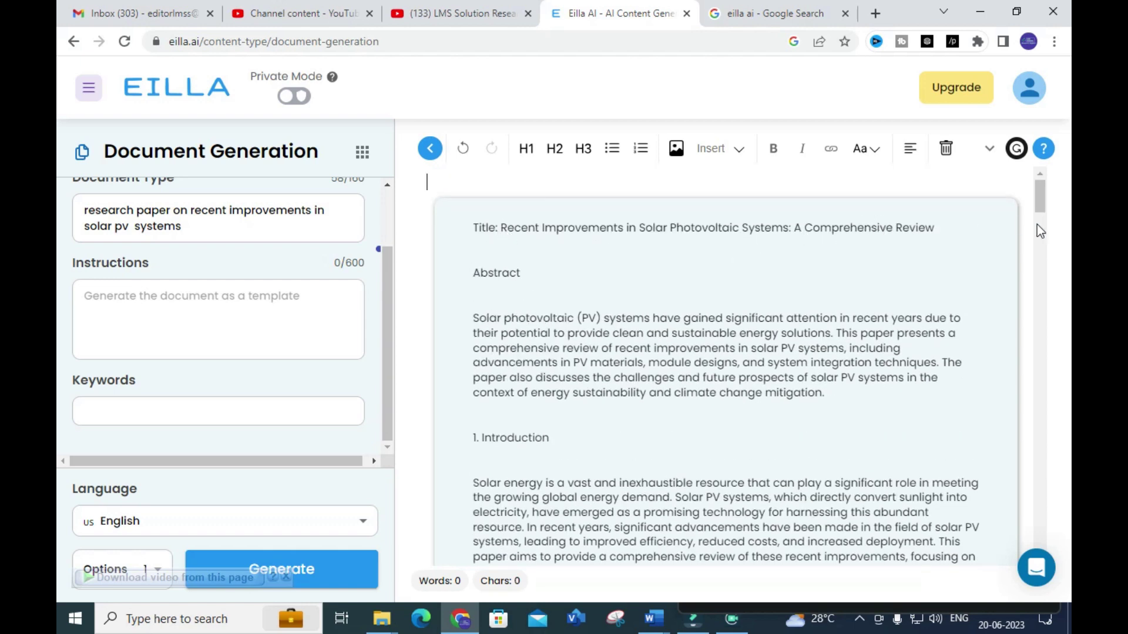
# Examine the generated paper's abstract, introduction, PV materials and module design sections, through building-integrated photovoltaics
pyautogui.scroll(-1, 591, 282)
pyautogui.middleClick(472, 237)
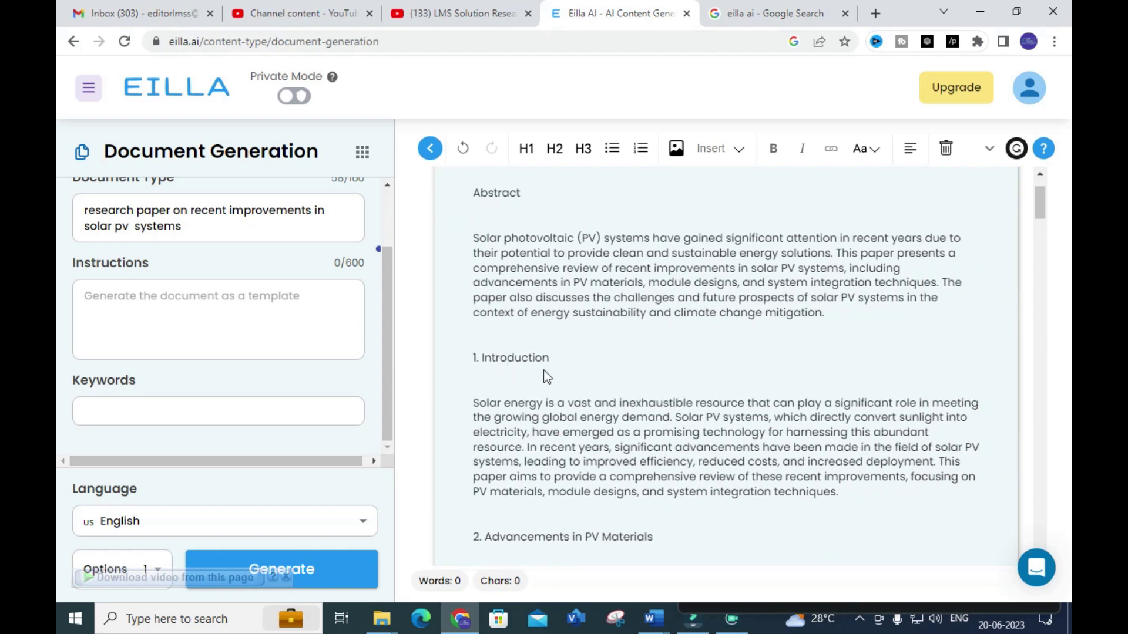
pyautogui.scroll(-3, 544, 370)
pyautogui.scroll(-2, 544, 370)
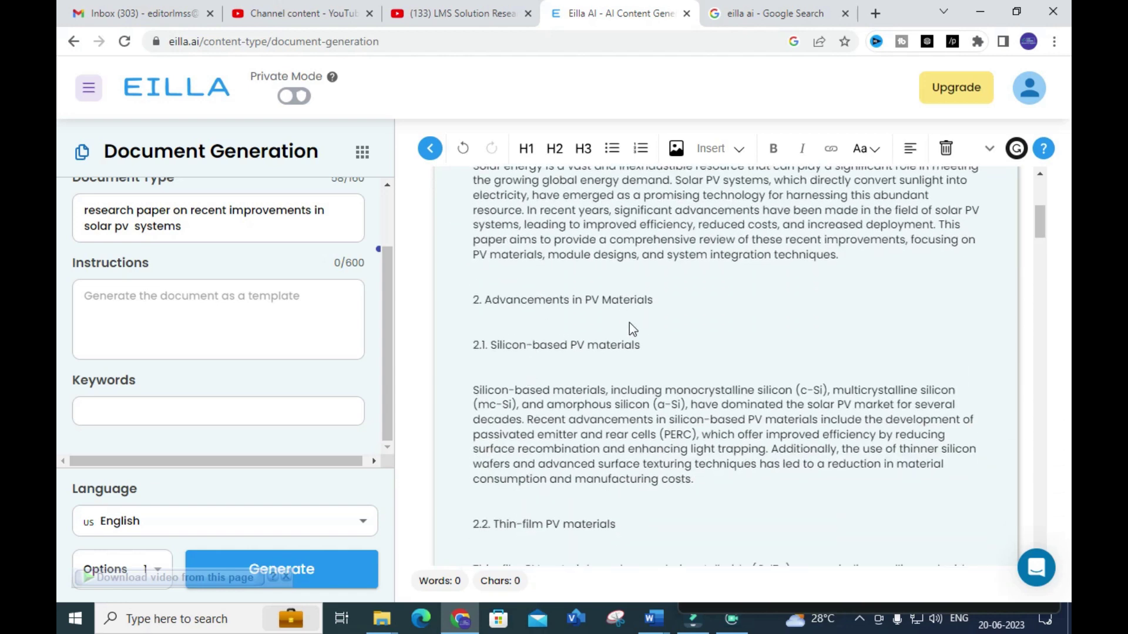
pyautogui.scroll(-2, 628, 323)
pyautogui.scroll(-2, 587, 306)
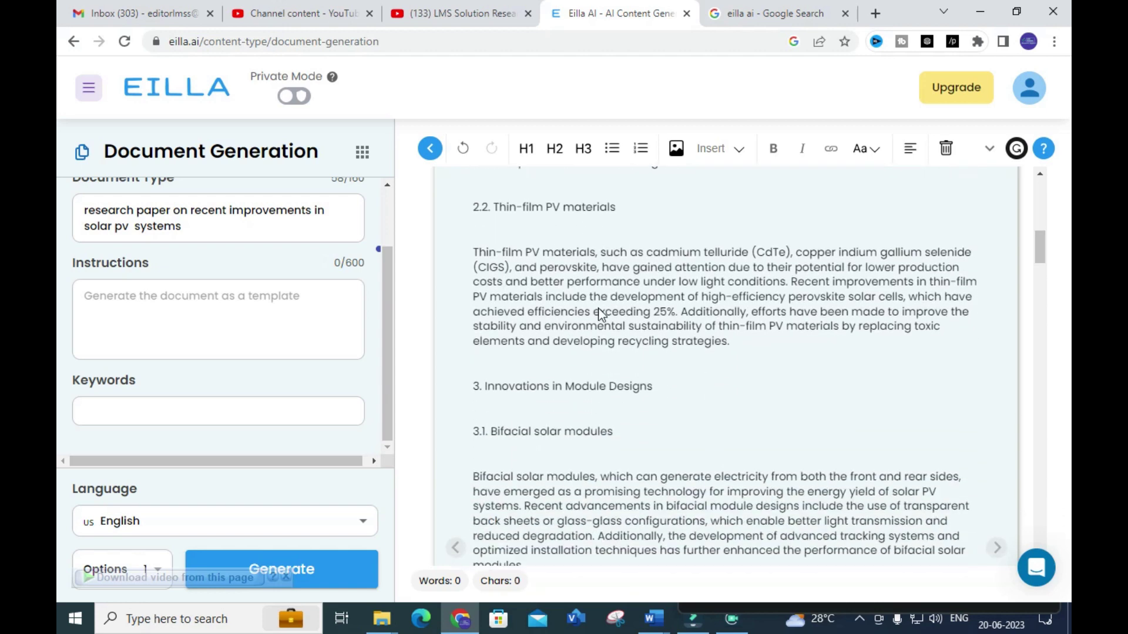
pyautogui.scroll(-2, 640, 390)
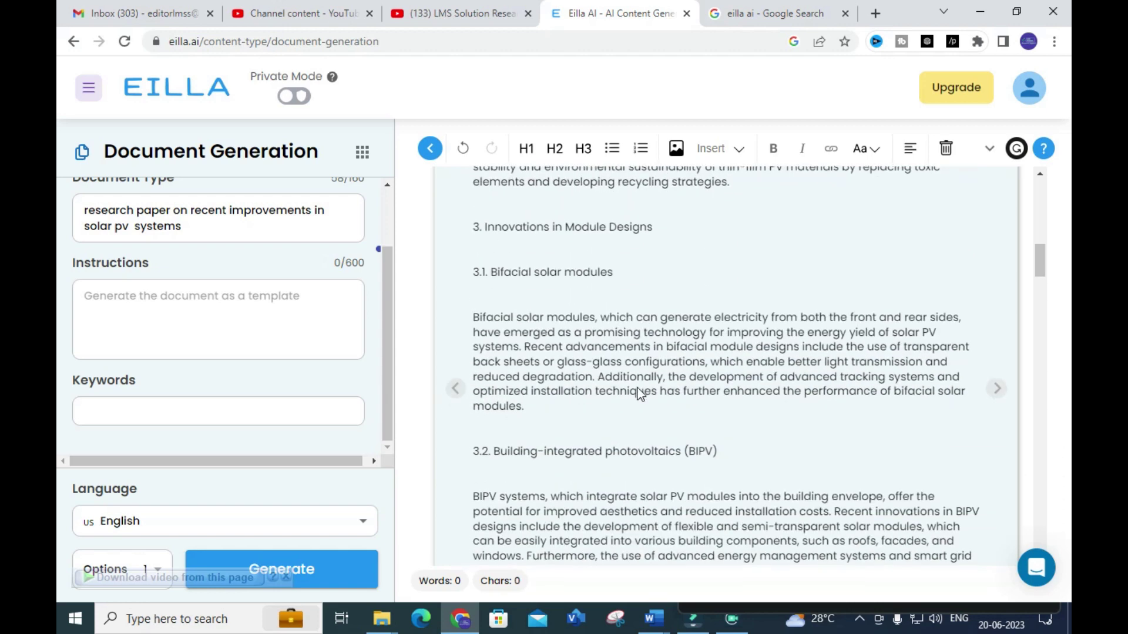
pyautogui.scroll(-2, 640, 394)
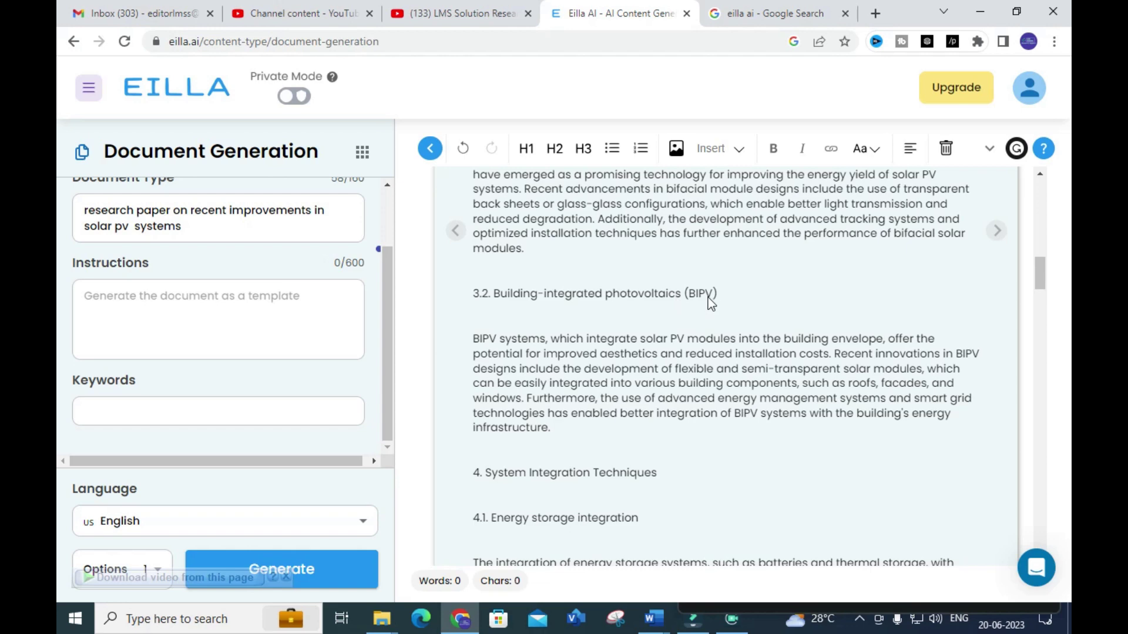
# Review the generated paper's system integration, challenges and future prospects, and conclusion sections, and return to its title
pyautogui.scroll(-3, 705, 297)
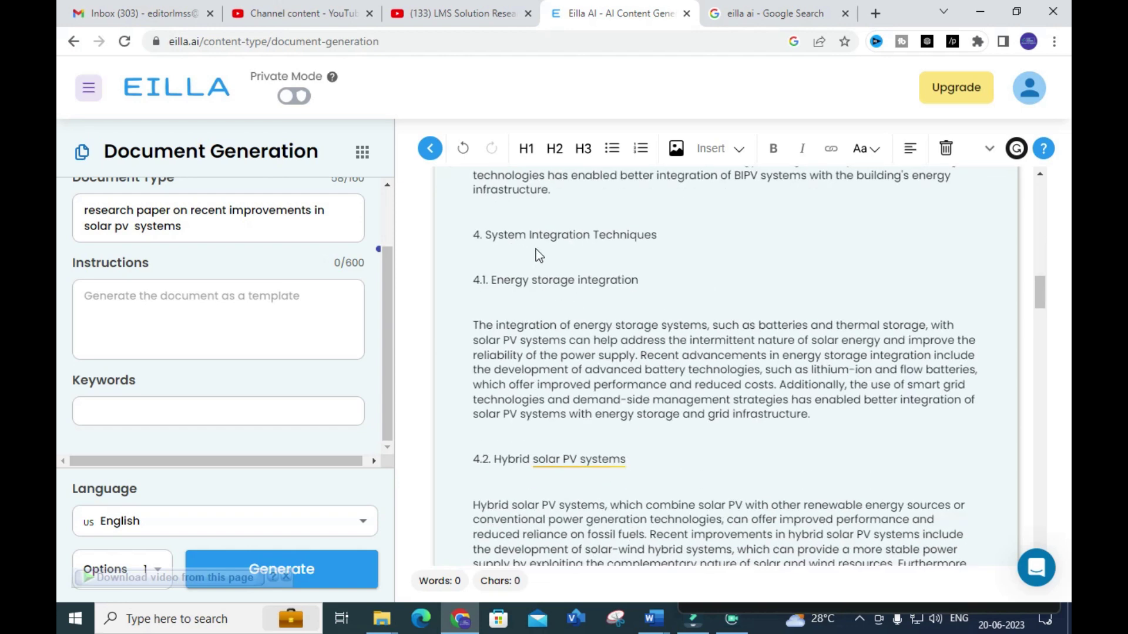
pyautogui.scroll(-1, 687, 260)
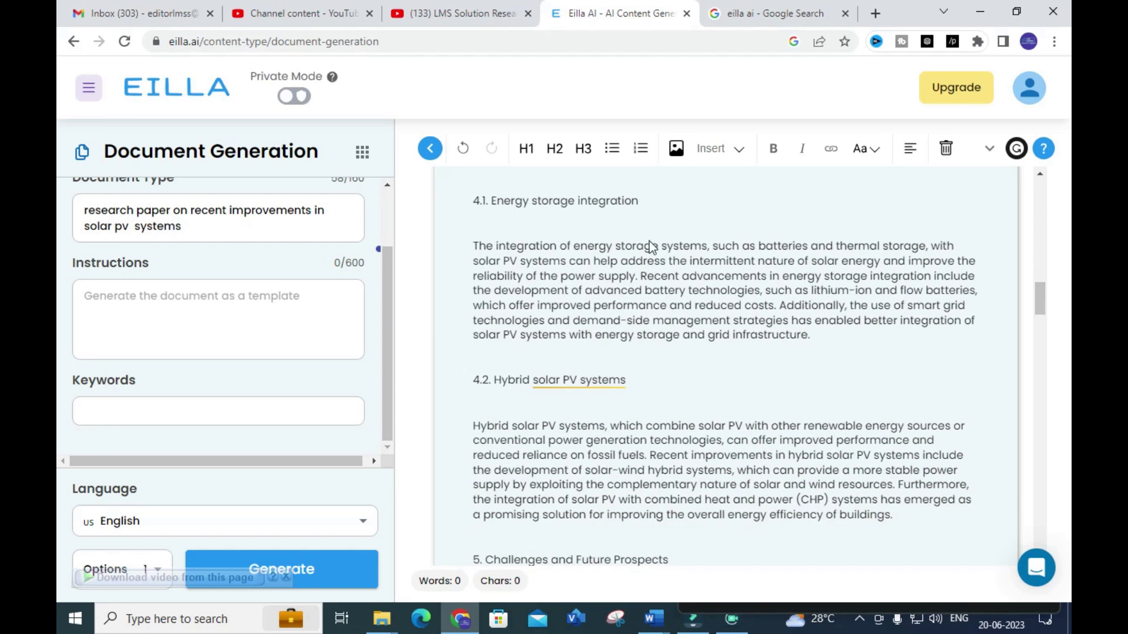
pyautogui.scroll(-2, 649, 246)
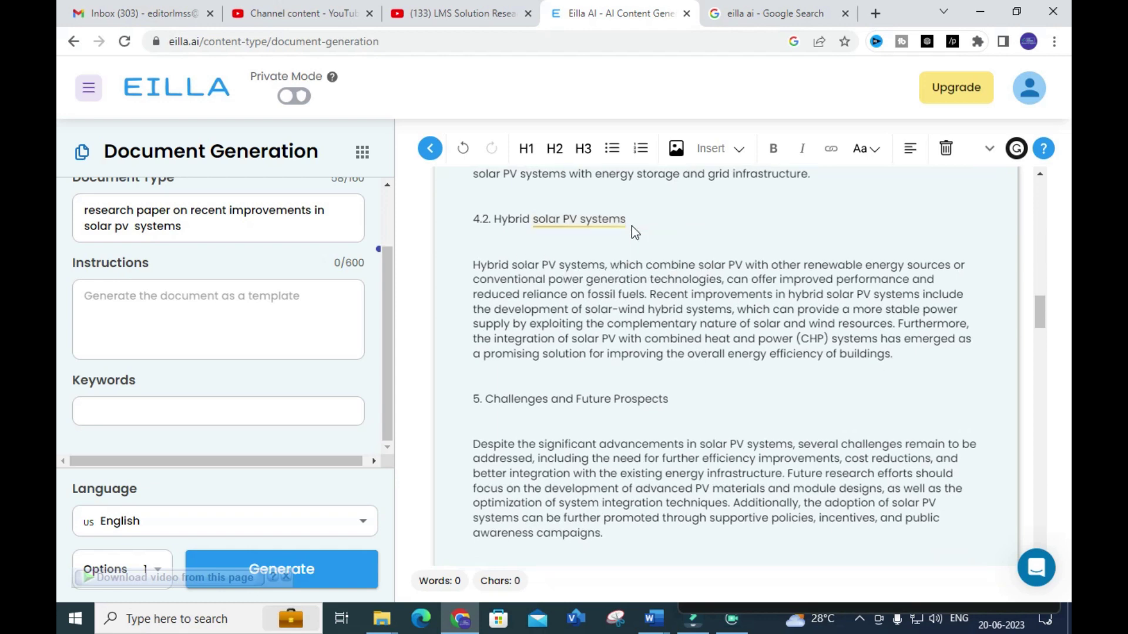
pyautogui.scroll(-2, 632, 226)
pyautogui.scroll(-5, 588, 247)
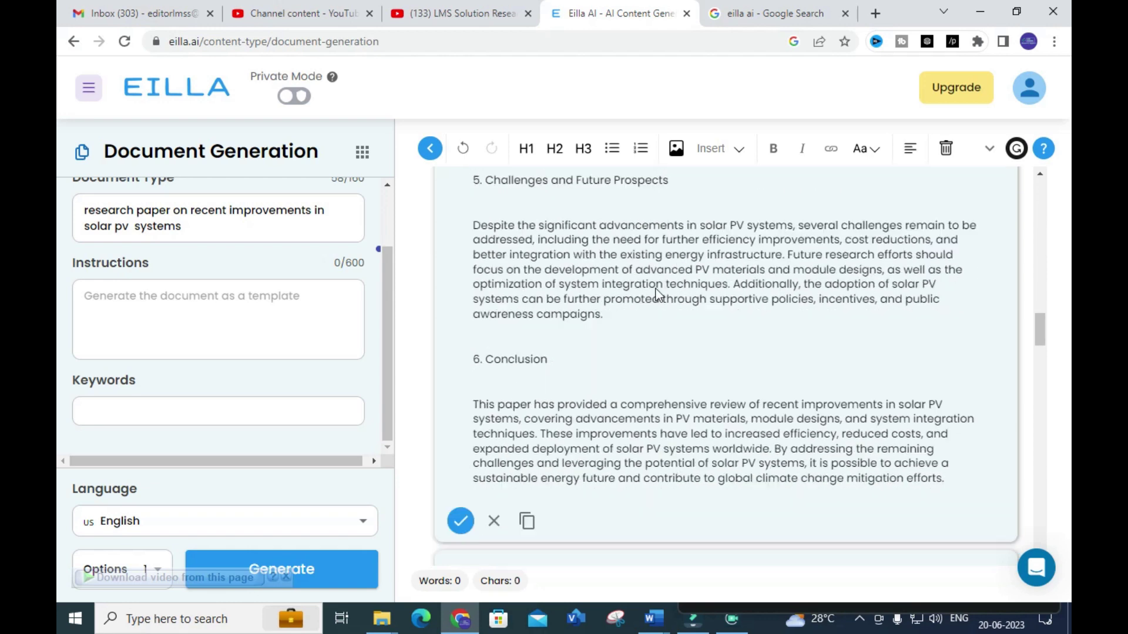
pyautogui.scroll(4, 554, 227)
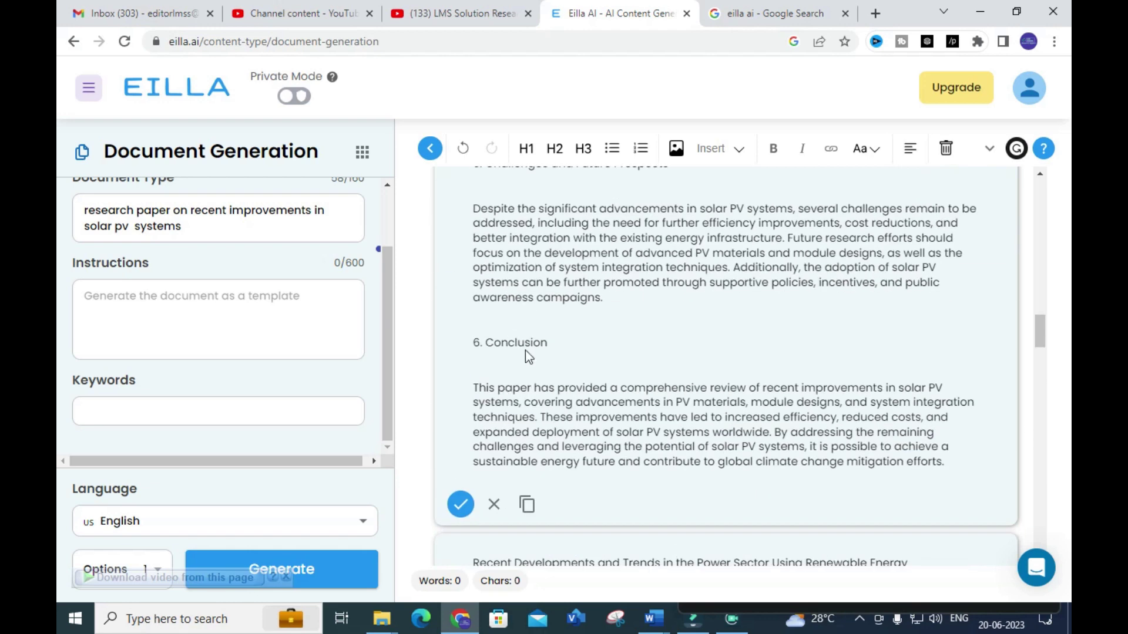
pyautogui.scroll(15, 525, 350)
pyautogui.scroll(5, 569, 356)
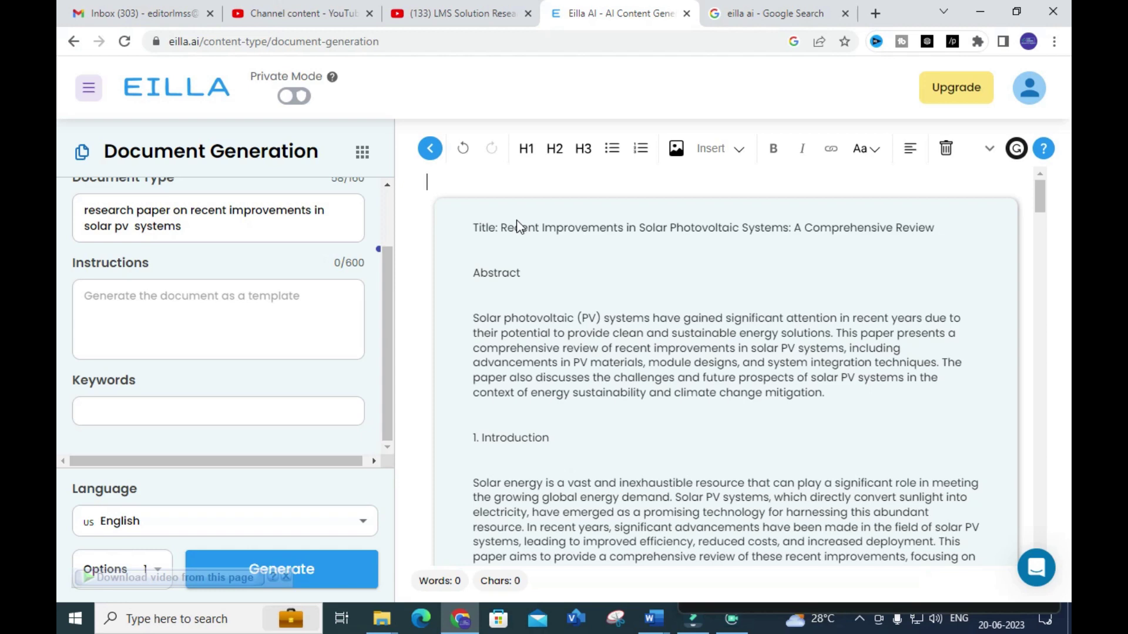
# Return to the template Library and browse all template categories from Favorites down to Marketing and back
pyautogui.click(79, 45)
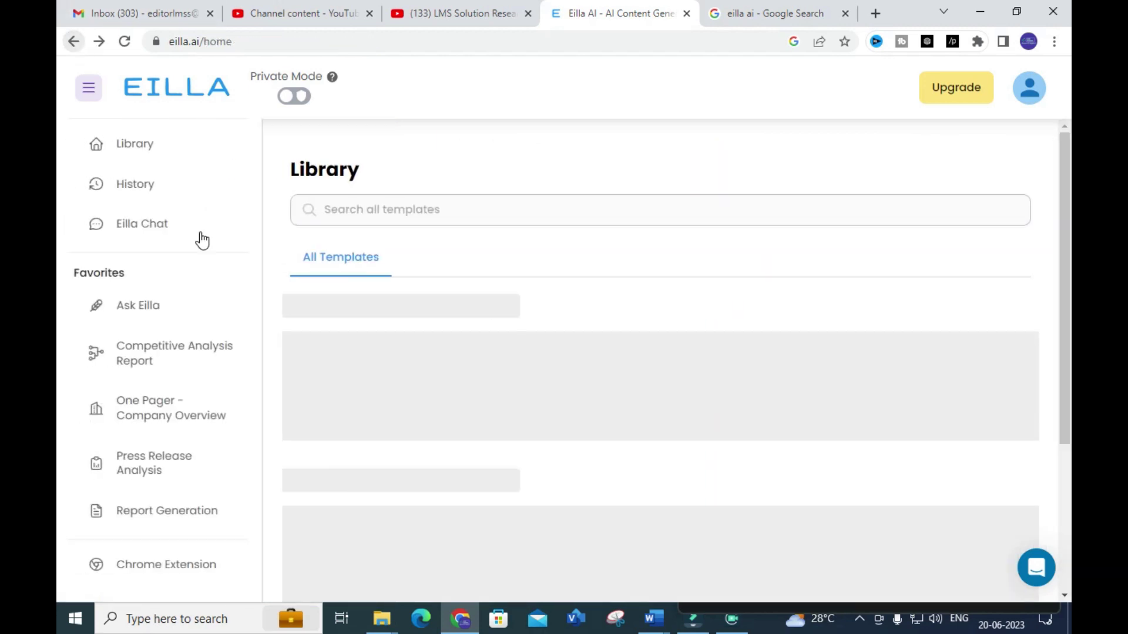
pyautogui.scroll(-4, 506, 337)
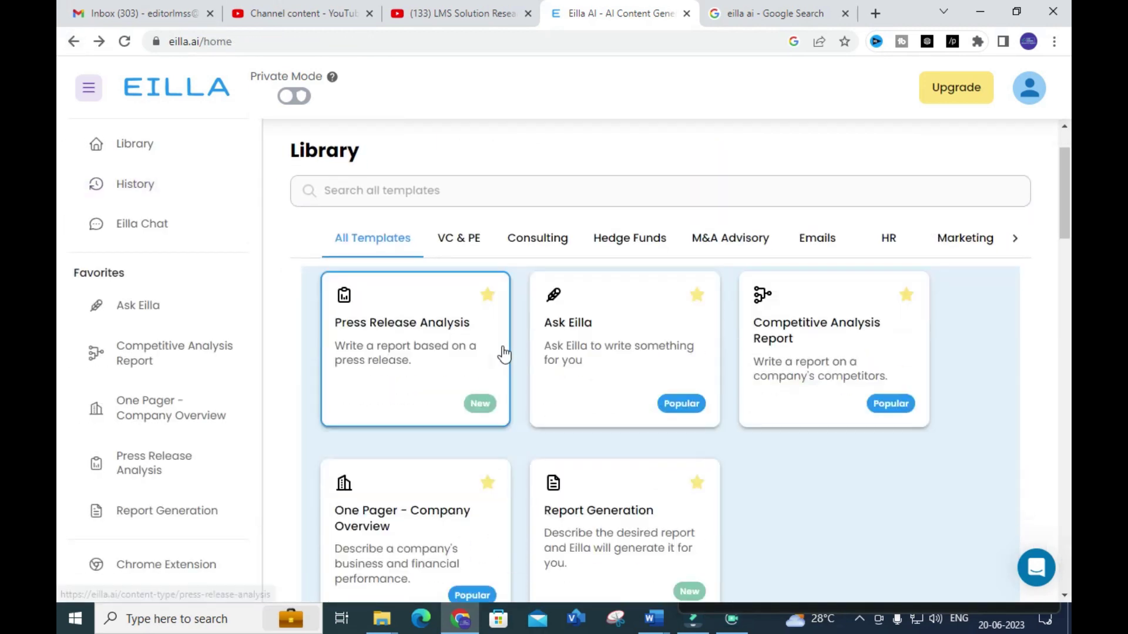
pyautogui.scroll(-10, 499, 346)
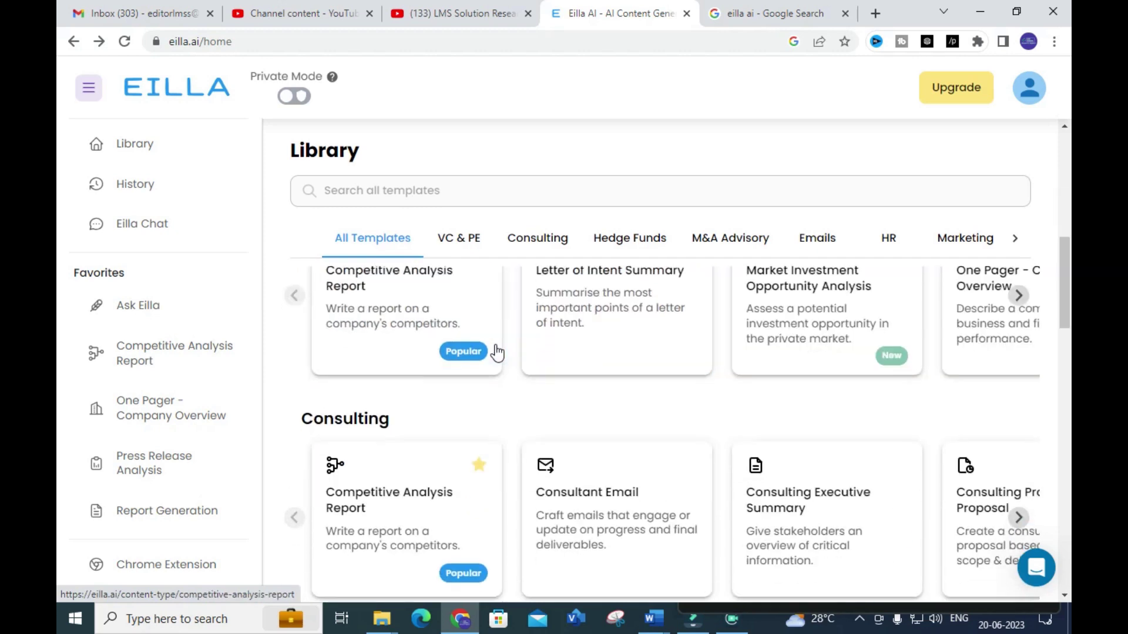
pyautogui.scroll(-5, 489, 345)
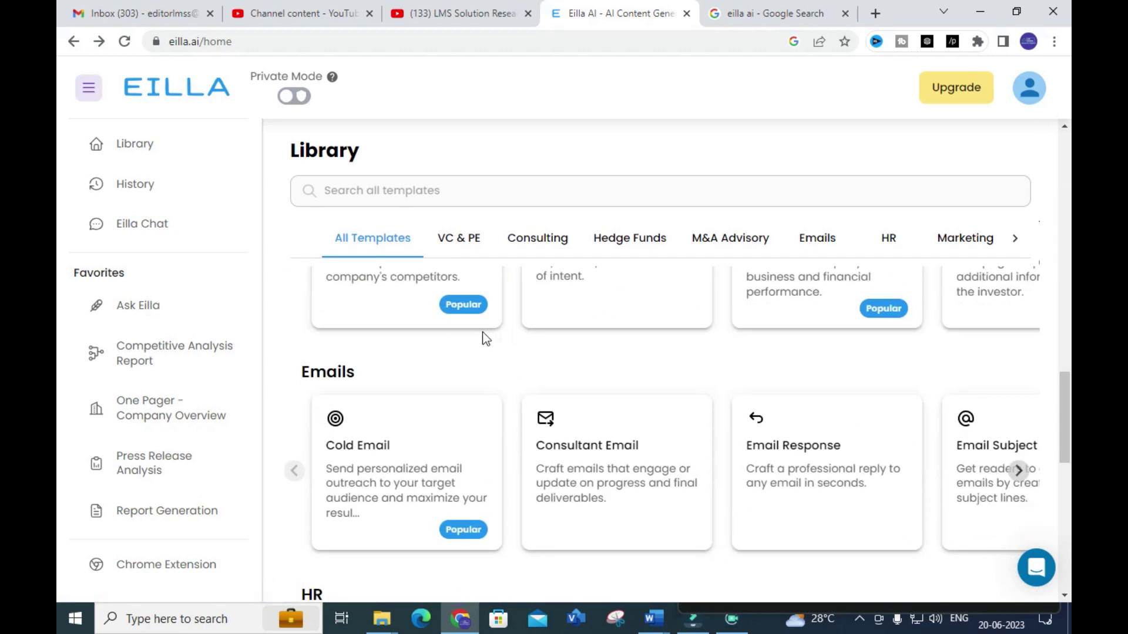
pyautogui.scroll(-10, 485, 339)
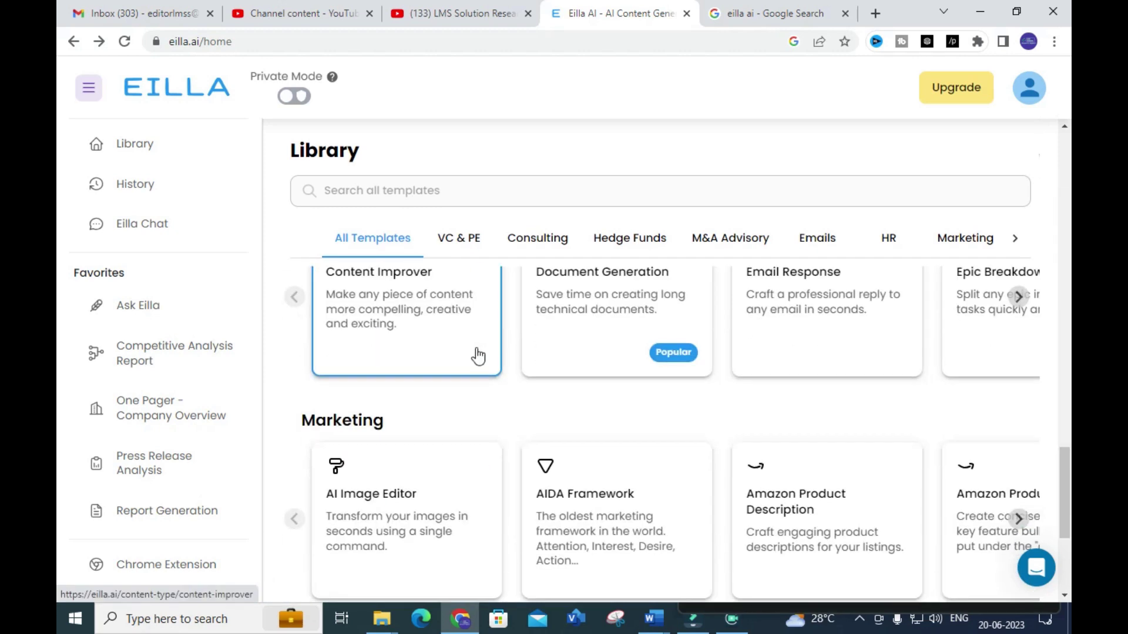
pyautogui.scroll(4, 475, 356)
pyautogui.scroll(15, 475, 355)
pyautogui.scroll(2, 495, 334)
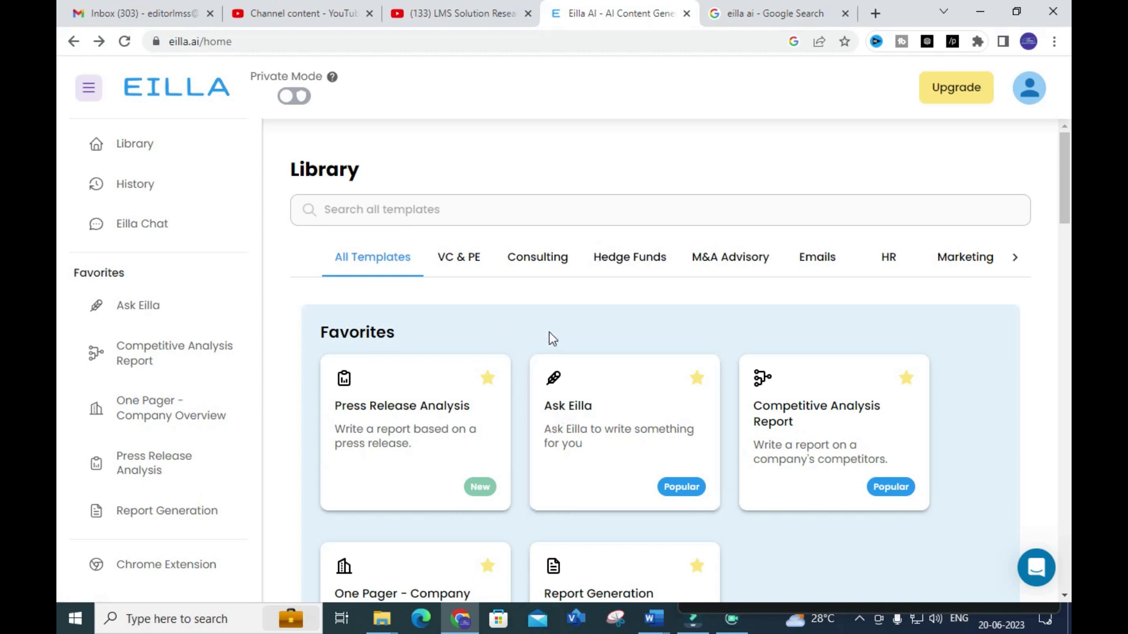
pyautogui.click(881, 609)
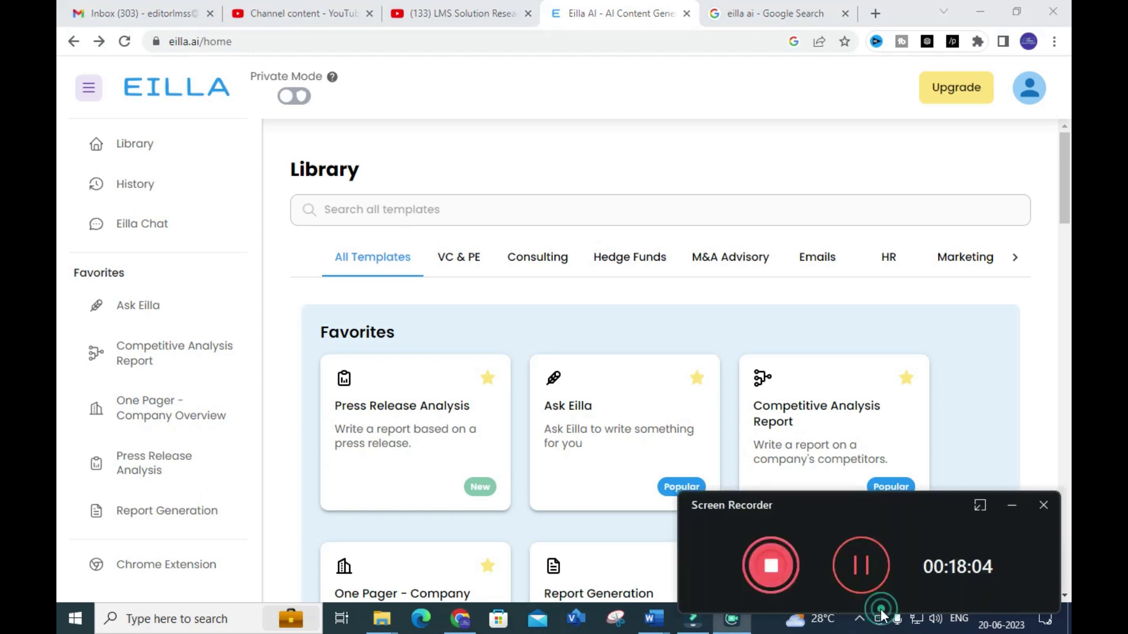